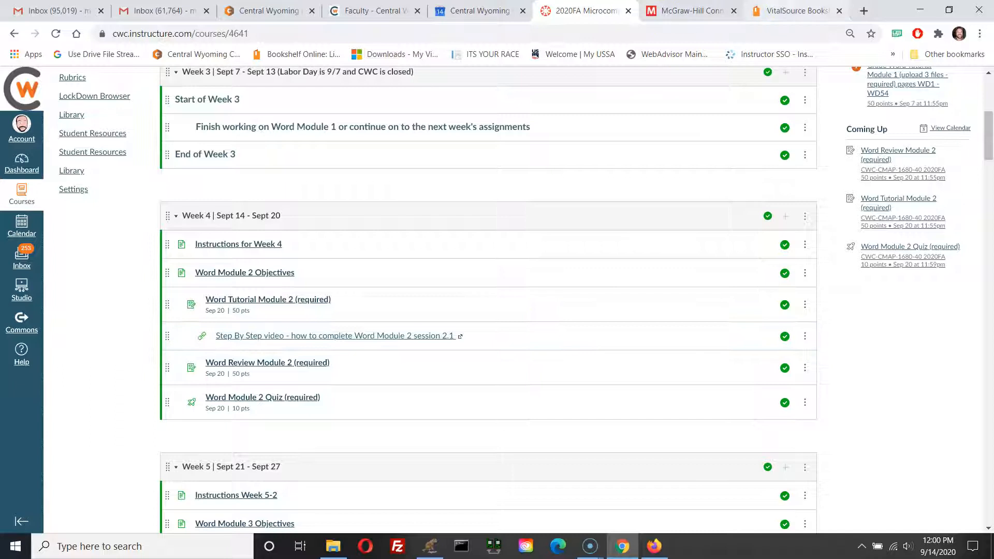
Step: Open the textbook tab and page forward to the instructions for opening the document and reviewing it for MLA style
{"action": "left_click", "coordinate": [792, 11]}
{"action": "left_click", "coordinate": [289, 399]}
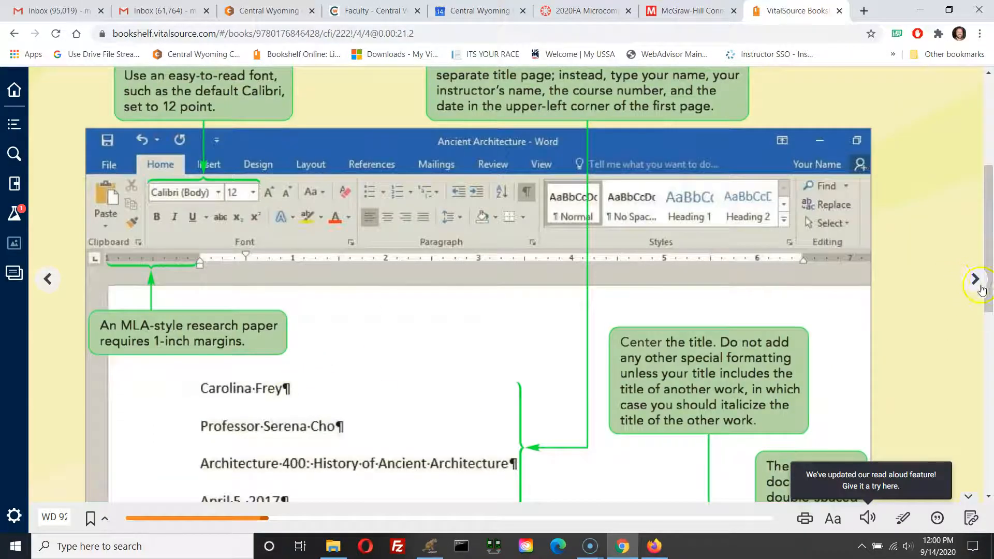
{"action": "left_click", "coordinate": [975, 279]}
{"action": "left_click", "coordinate": [801, 322]}
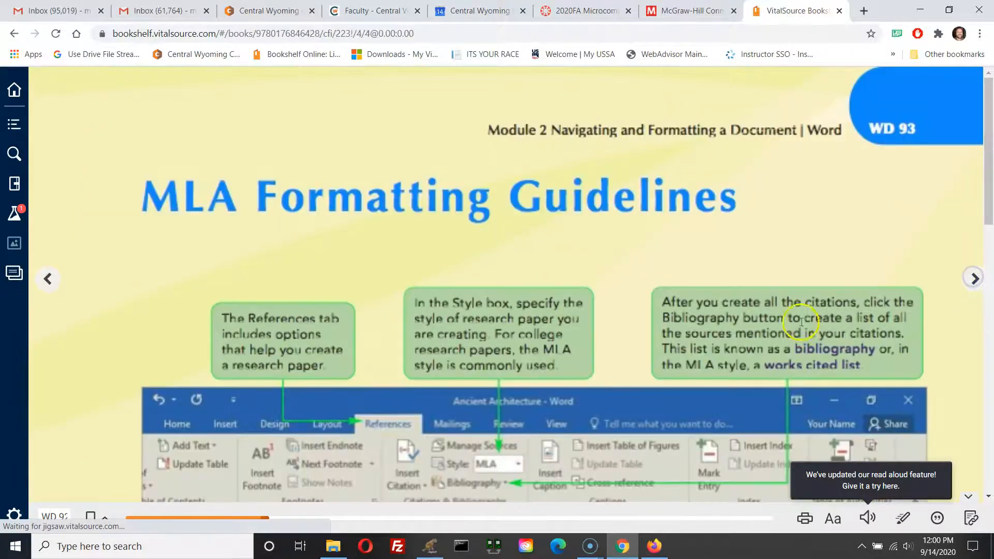
{"action": "left_click", "coordinate": [972, 279]}
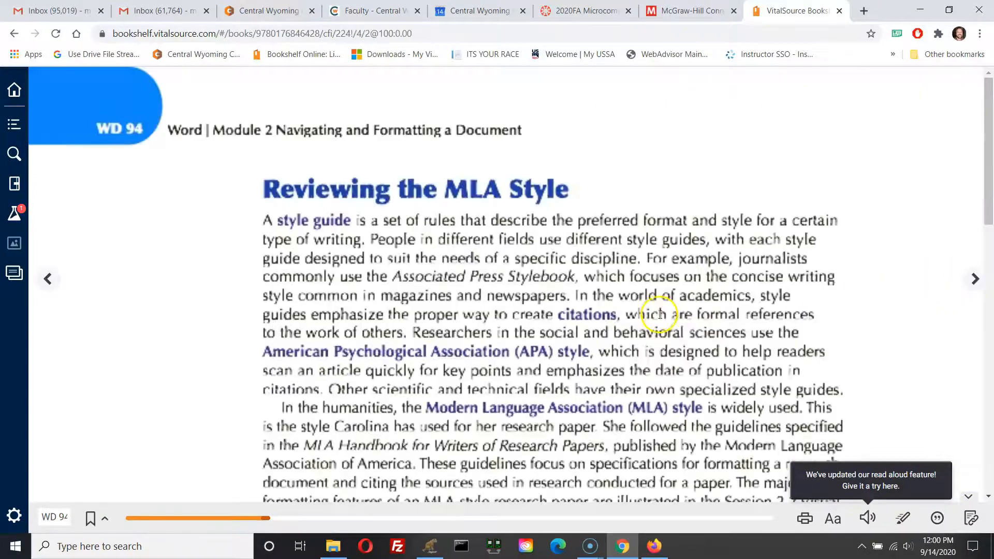
{"action": "scroll", "coordinate": [464, 347], "scroll_direction": "down", "scroll_amount": 15}
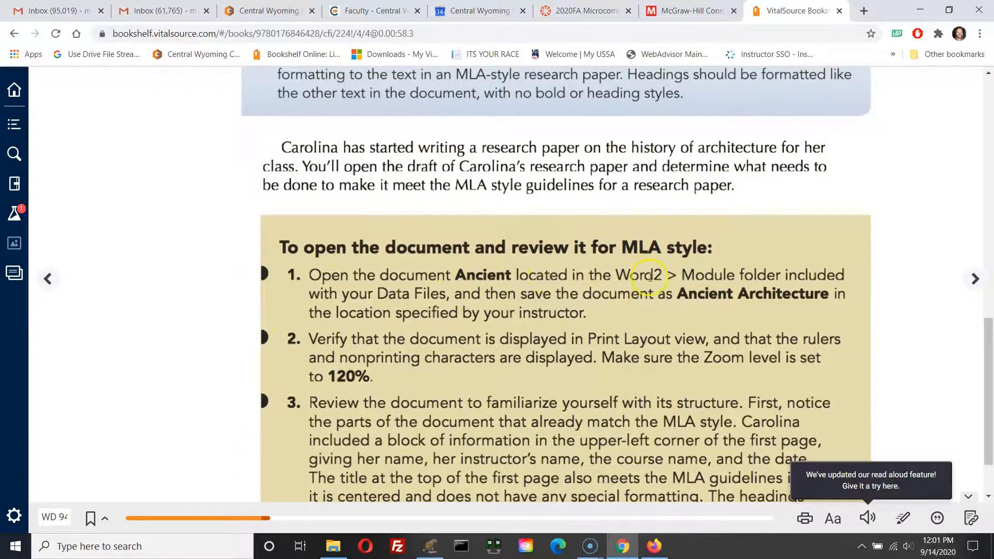
Step: Open Ancient.docx from the Word2 > Module data files folder
{"action": "key", "text": "ctrl"}
{"action": "key", "text": "ctrl"}
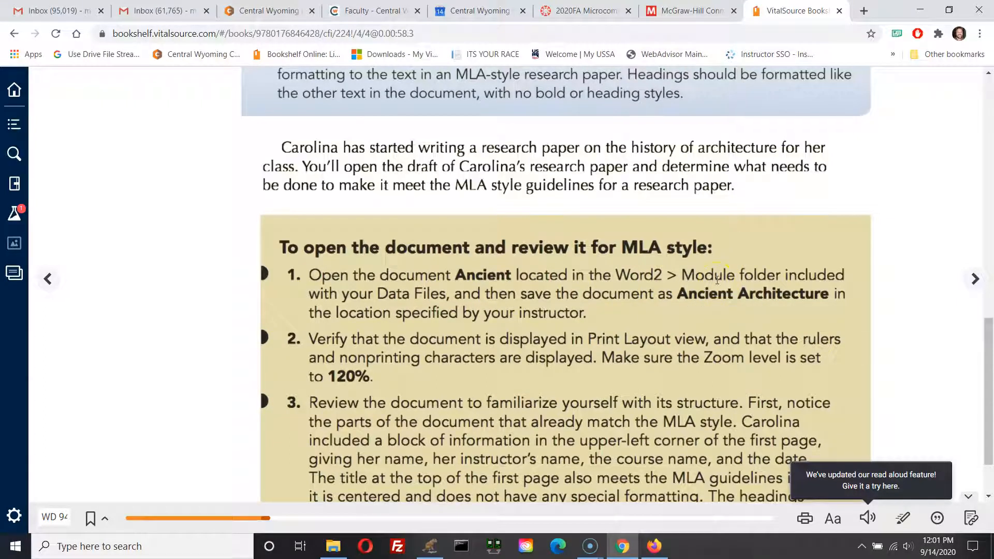
{"action": "left_click", "coordinate": [331, 546]}
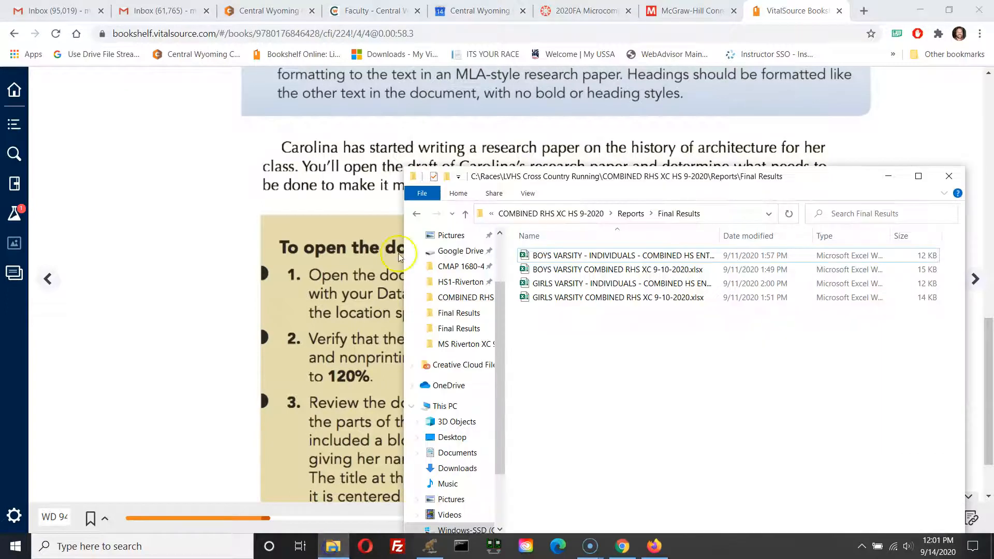
{"action": "left_click", "coordinate": [462, 266]}
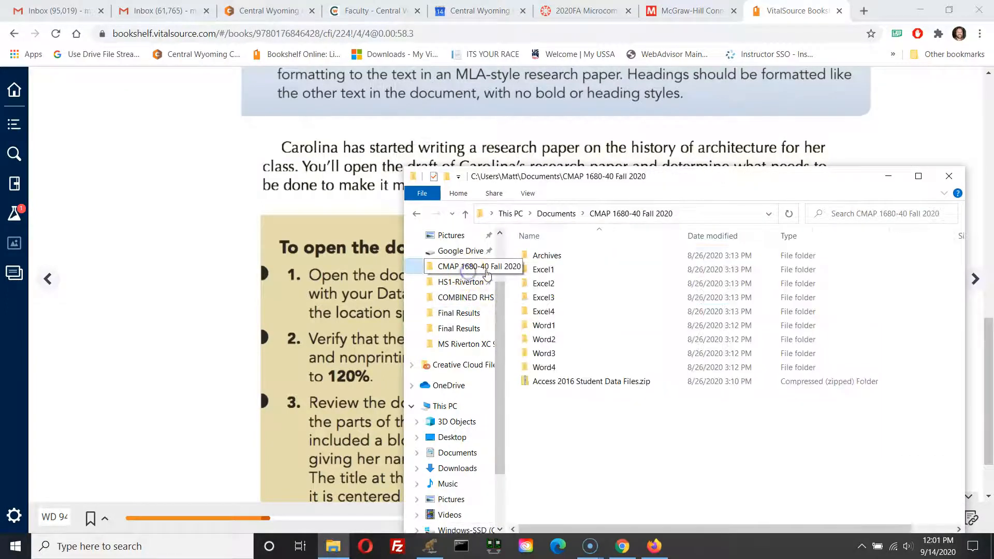
{"action": "double_click", "coordinate": [543, 342]}
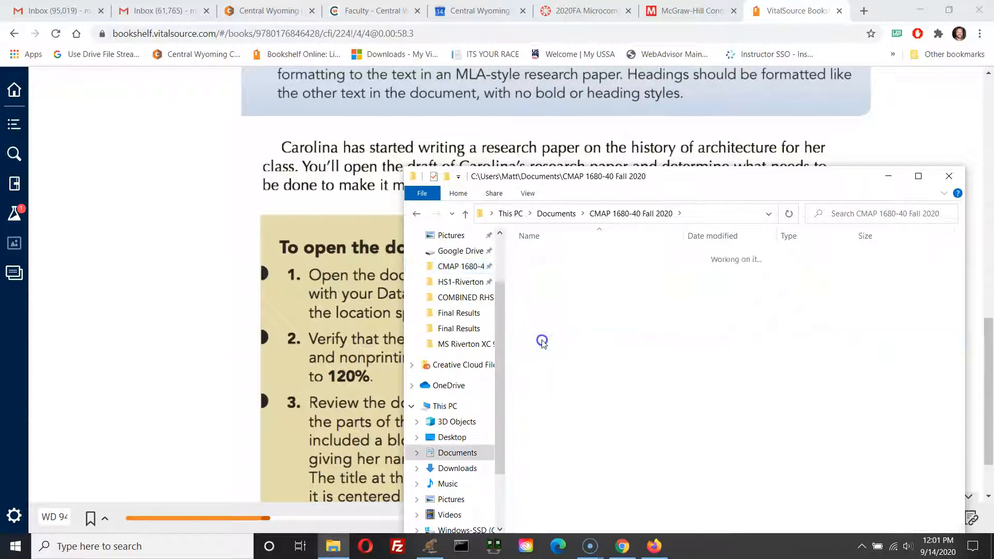
{"action": "left_click", "coordinate": [551, 314]}
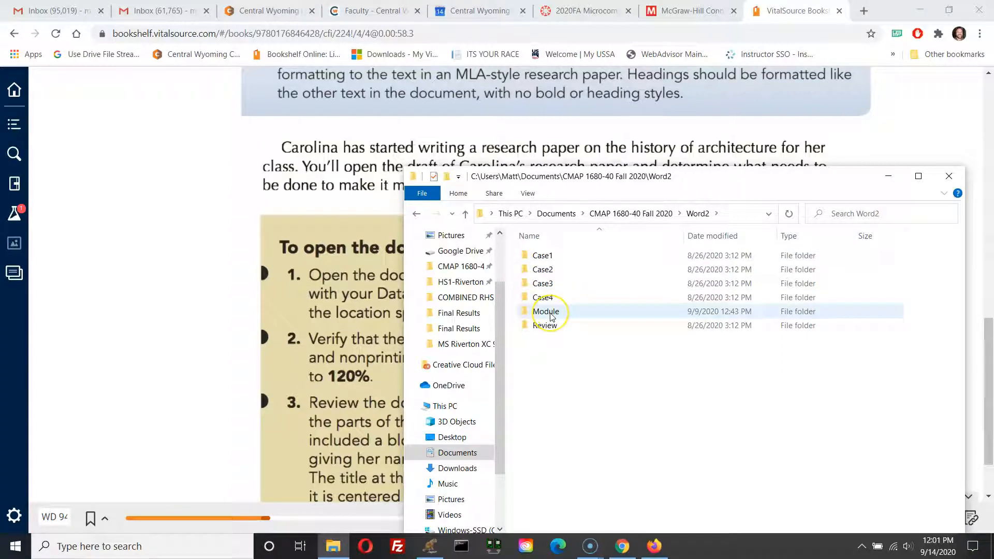
{"action": "left_click", "coordinate": [545, 313]}
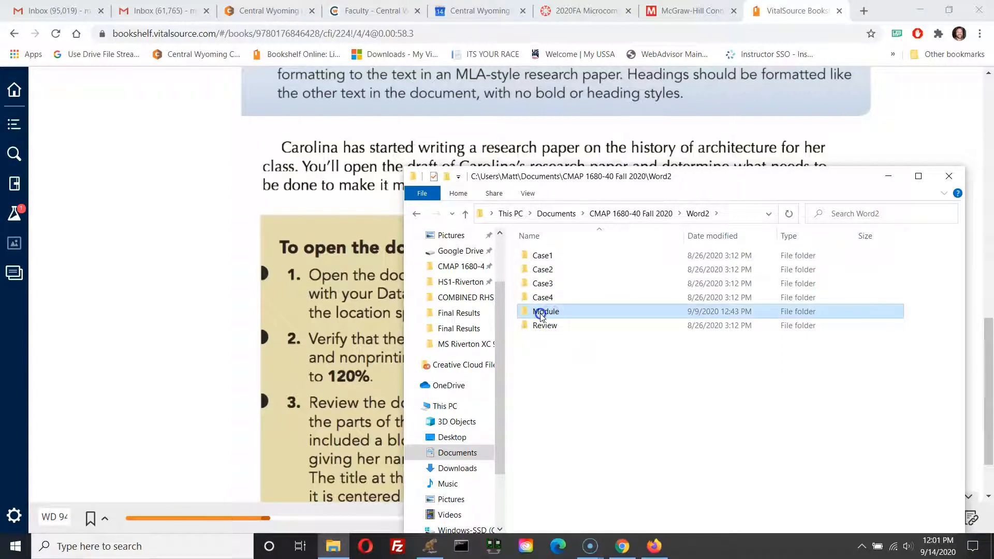
{"action": "double_click", "coordinate": [541, 315]}
{"action": "left_click", "coordinate": [537, 268]}
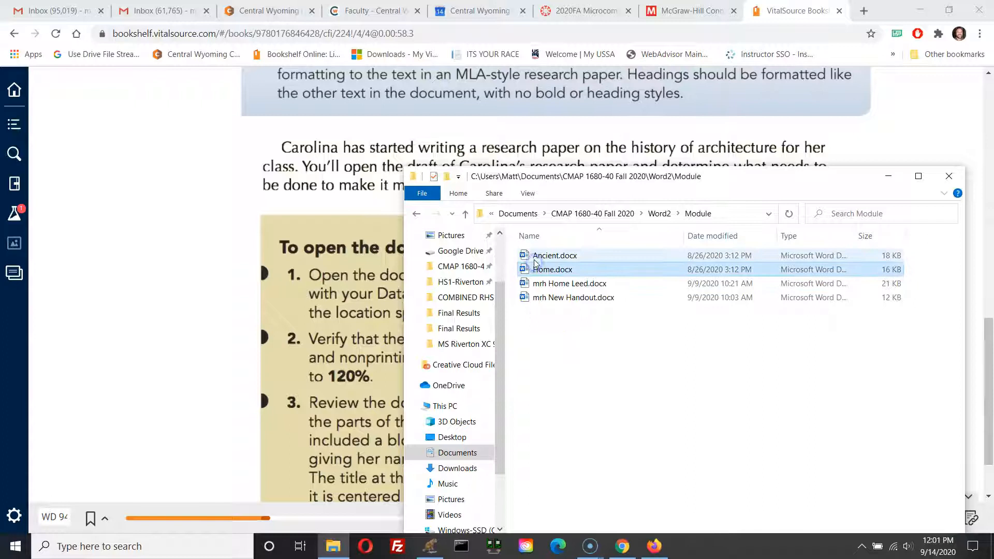
{"action": "left_click", "coordinate": [536, 259]}
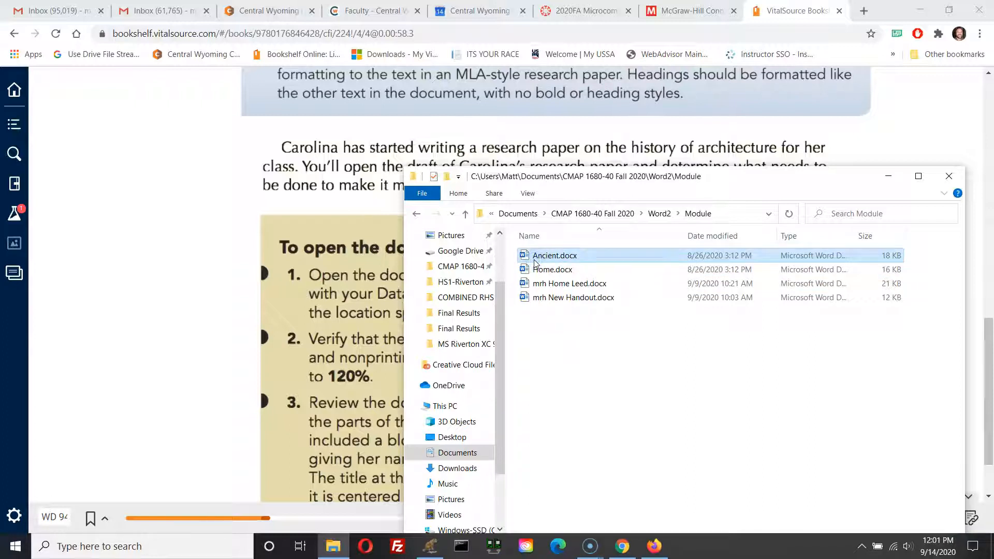
{"action": "double_click", "coordinate": [535, 259]}
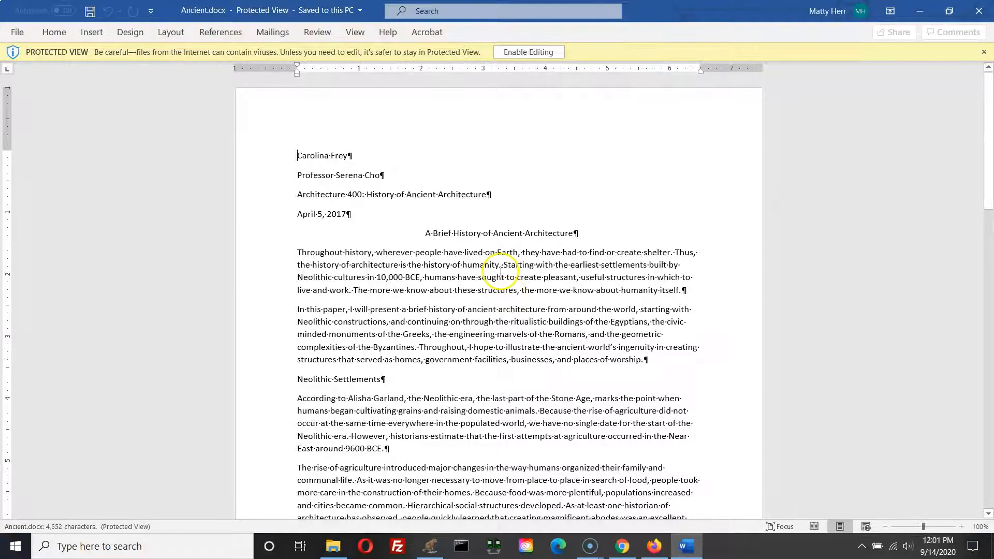
Step: Enable editing and save the document in the Module folder as mrh Ancient Architecture
{"action": "left_click", "coordinate": [515, 52]}
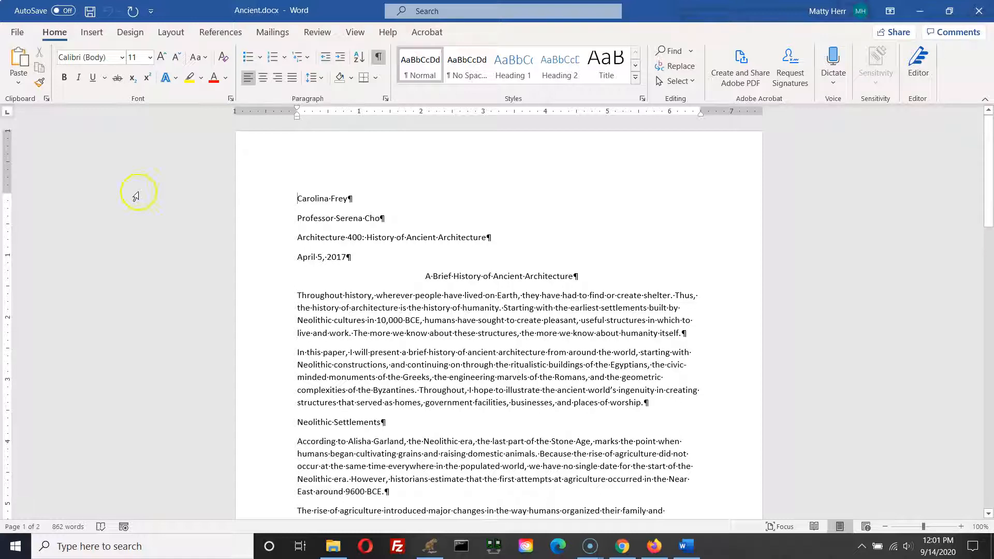
{"action": "left_click", "coordinate": [27, 35]}
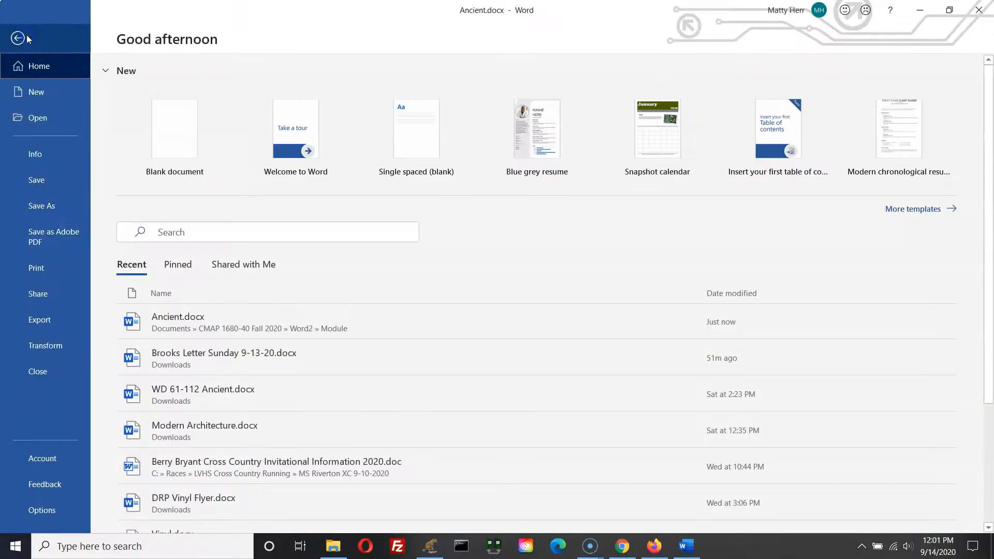
{"action": "left_click", "coordinate": [43, 209]}
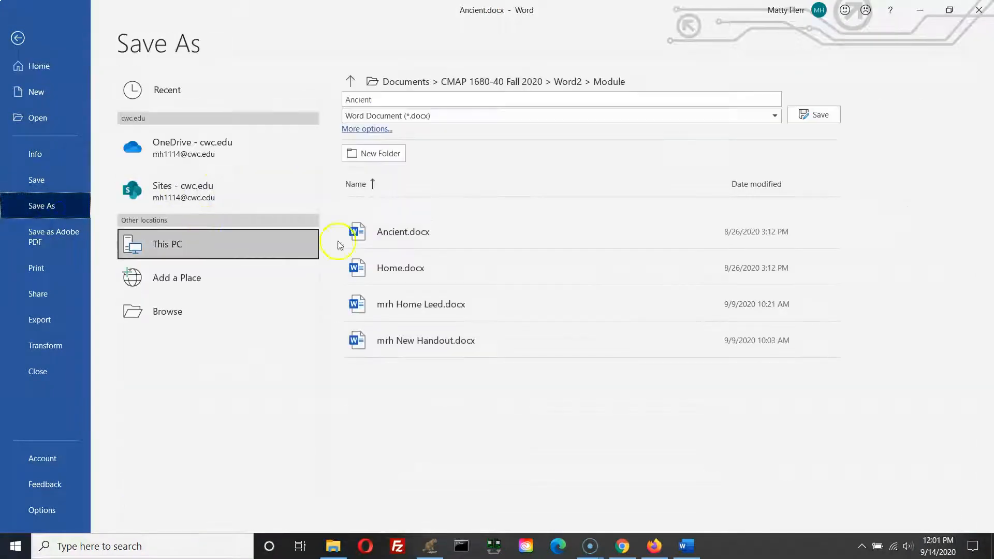
{"action": "left_click", "coordinate": [236, 310]}
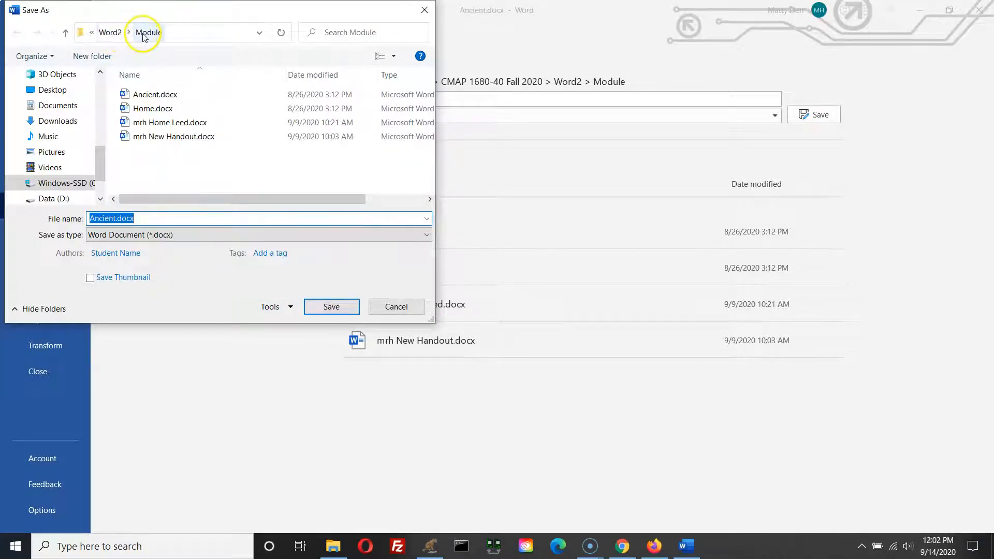
{"action": "left_click", "coordinate": [88, 218]}
{"action": "type", "text": "mrh"}
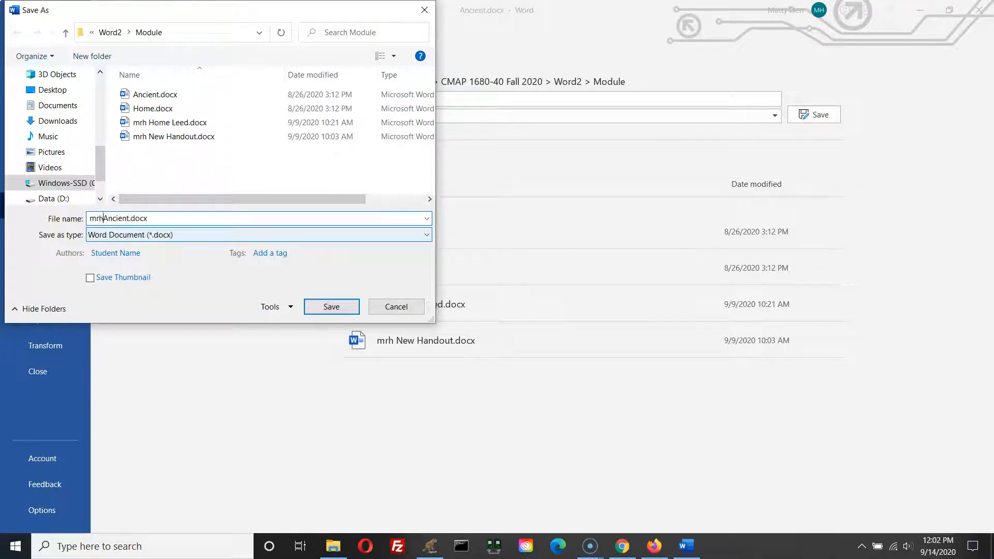
{"action": "left_click", "coordinate": [131, 218]}
{"action": "type", "text": "Architecture"}
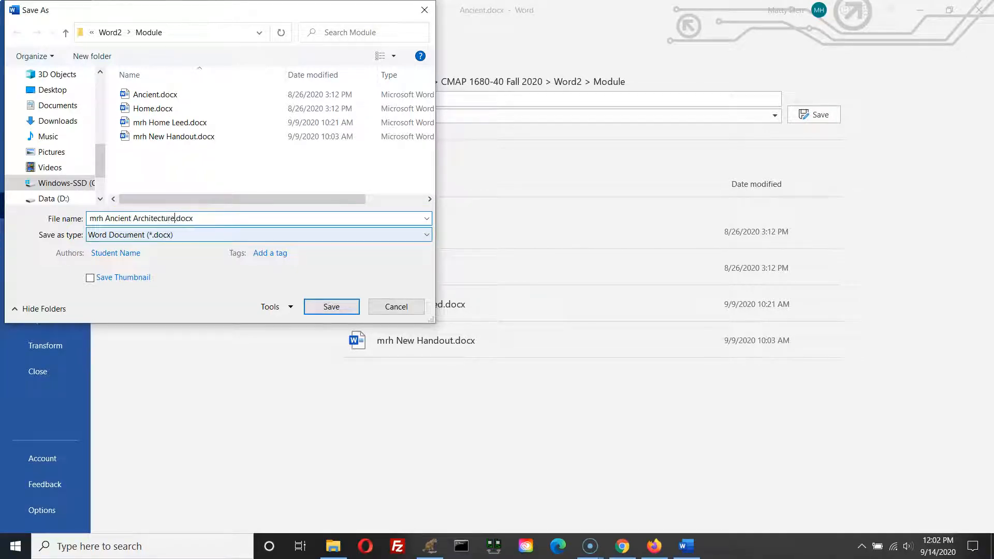
{"action": "key", "text": "Return"}
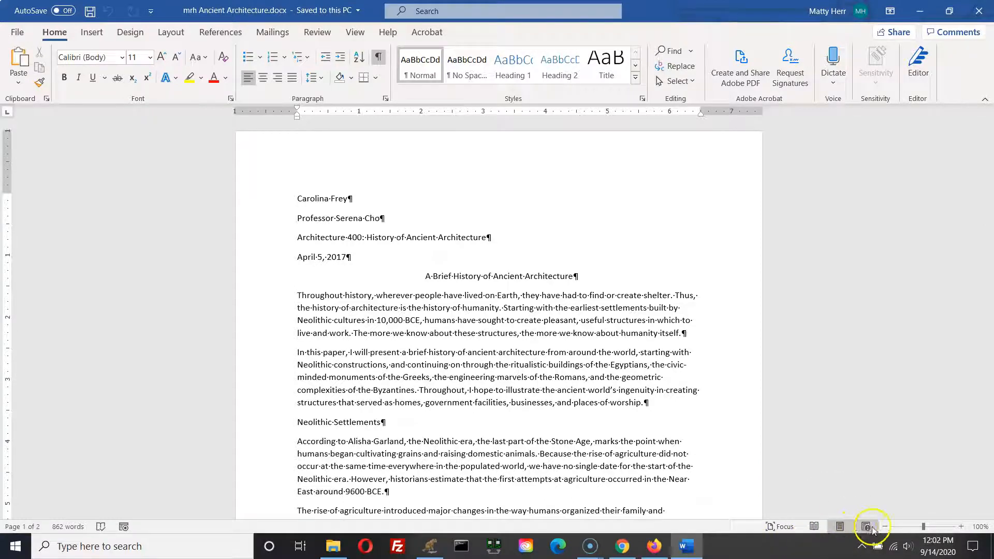
Step: Make sure the document is displayed in Print Layout view
{"action": "left_click", "coordinate": [841, 529]}
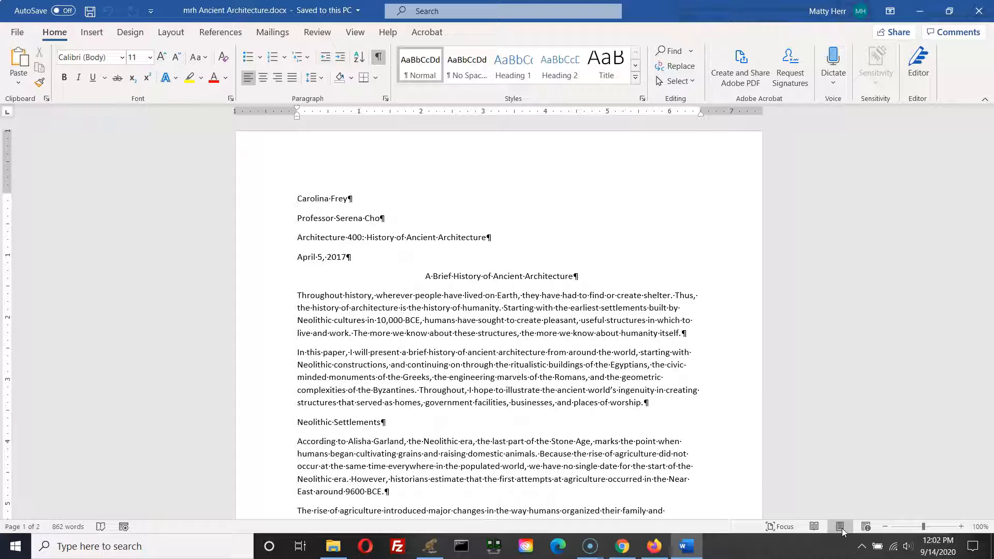
{"action": "scroll", "coordinate": [547, 450], "scroll_direction": "down", "scroll_amount": 5}
{"action": "scroll", "coordinate": [546, 450], "scroll_direction": "up", "scroll_amount": 3}
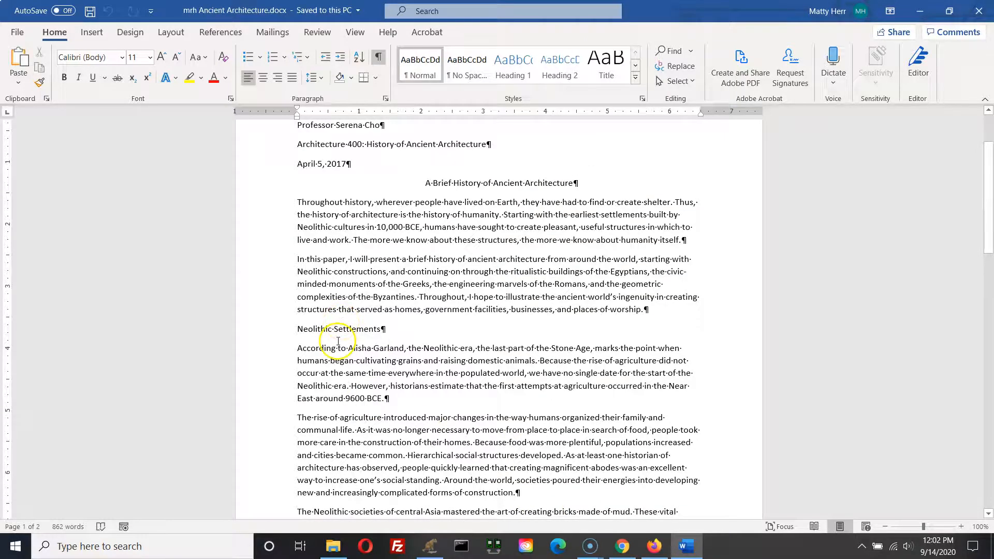
Step: Scroll through the whole document to review its header block, title, headings and paragraphs
{"action": "scroll", "coordinate": [338, 342], "scroll_direction": "down", "scroll_amount": 4}
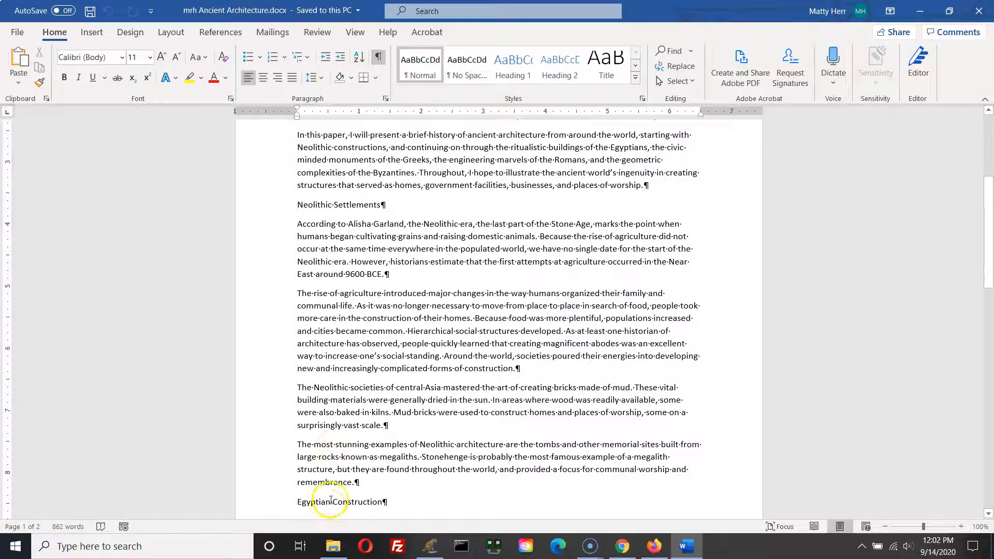
{"action": "scroll", "coordinate": [331, 501], "scroll_direction": "down", "scroll_amount": 7}
{"action": "key", "text": "ctrl"}
{"action": "key", "text": "ctrl"}
{"action": "key", "text": "ctrl"}
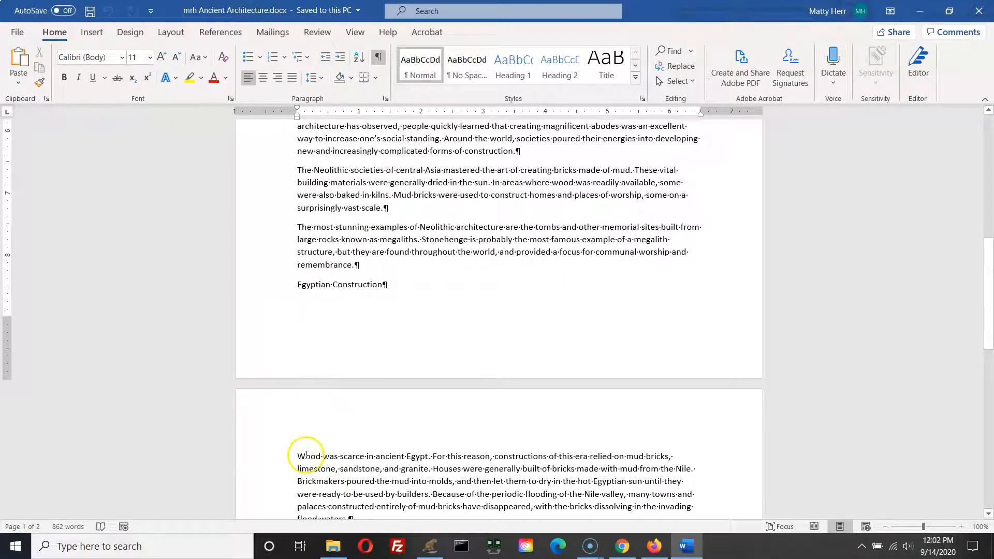
{"action": "scroll", "coordinate": [323, 461], "scroll_direction": "down", "scroll_amount": 2}
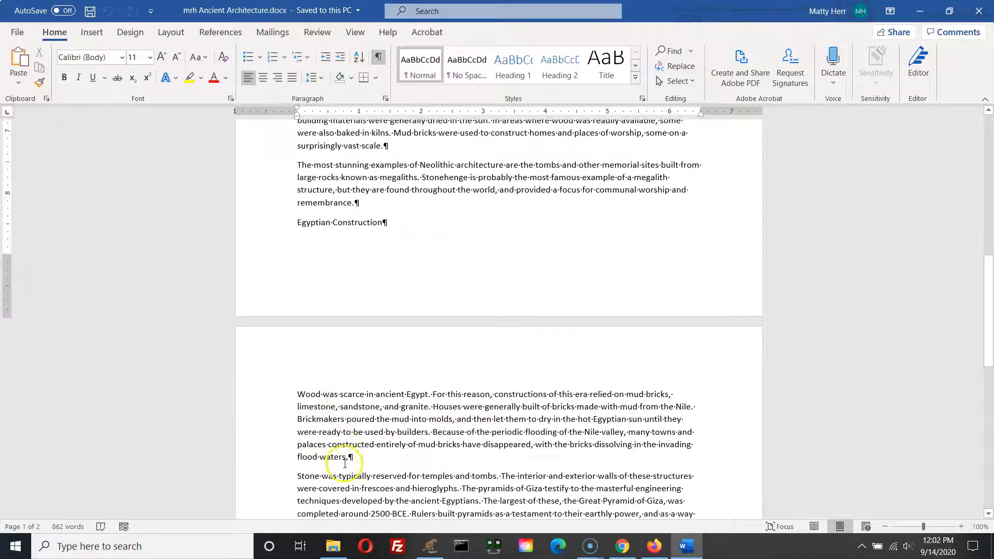
{"action": "scroll", "coordinate": [326, 420], "scroll_direction": "down", "scroll_amount": 3}
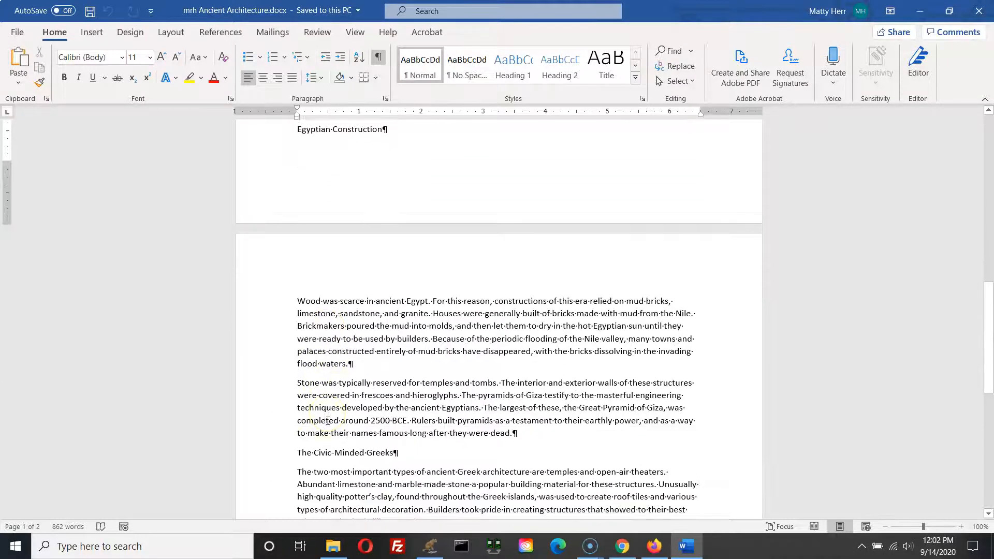
{"action": "key", "text": "ctrl"}
{"action": "scroll", "coordinate": [331, 406], "scroll_direction": "down", "scroll_amount": 5}
{"action": "scroll", "coordinate": [335, 411], "scroll_direction": "down", "scroll_amount": 8}
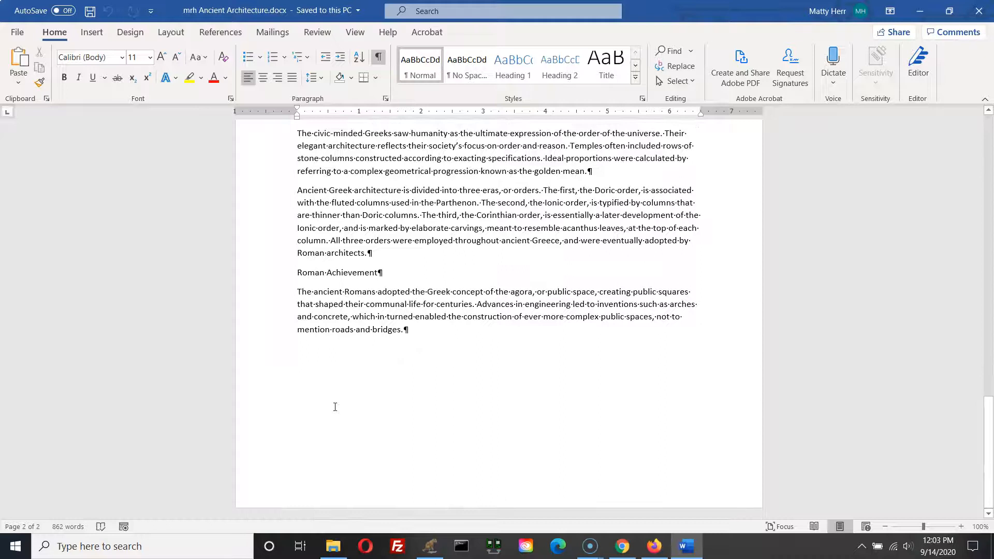
{"action": "left_click", "coordinate": [341, 399]}
{"action": "scroll", "coordinate": [340, 398], "scroll_direction": "up", "scroll_amount": 13}
{"action": "scroll", "coordinate": [335, 398], "scroll_direction": "up", "scroll_amount": 4}
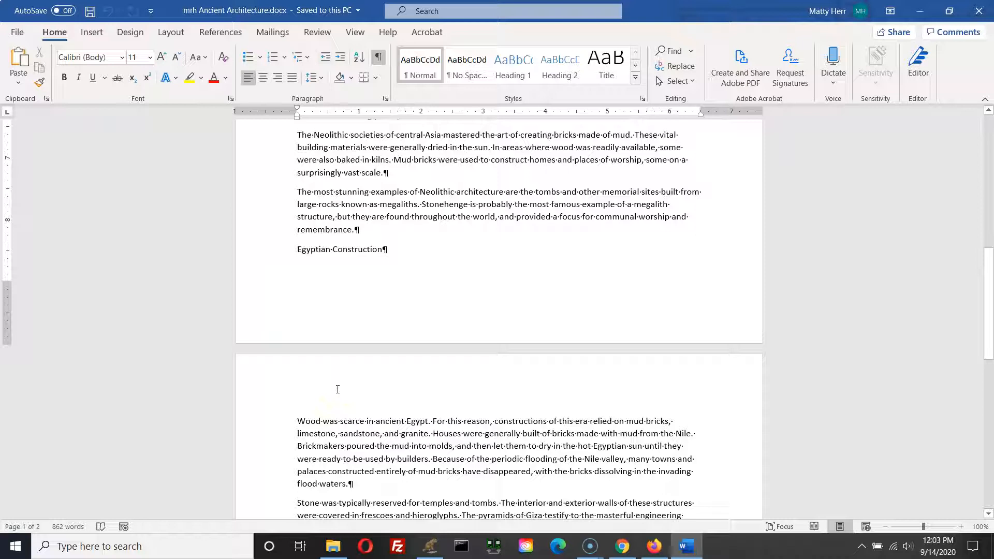
{"action": "left_click", "coordinate": [339, 389]}
{"action": "left_click", "coordinate": [340, 389]}
{"action": "left_click", "coordinate": [347, 357]}
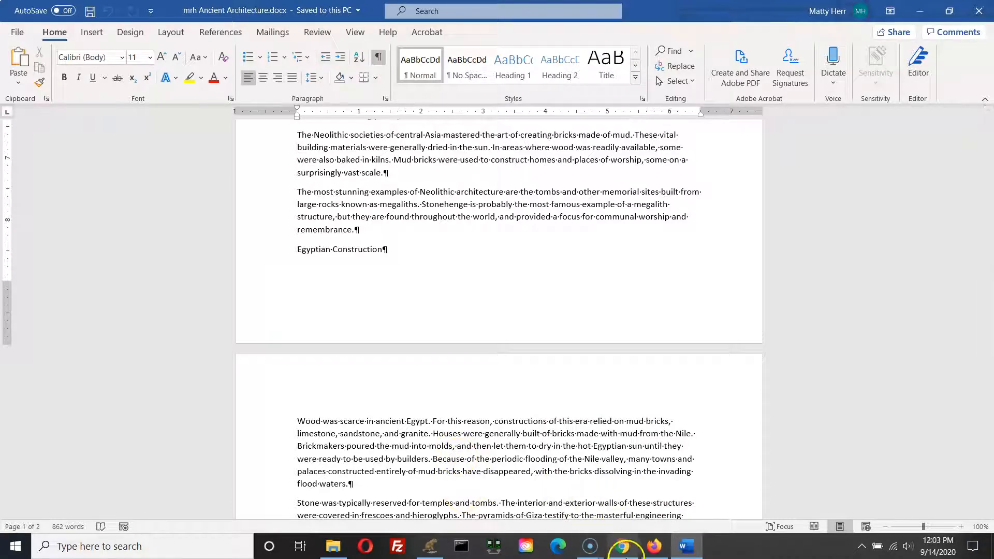
Step: Open a new browser tab and search Google for sample mla paper
{"action": "left_click", "coordinate": [623, 552]}
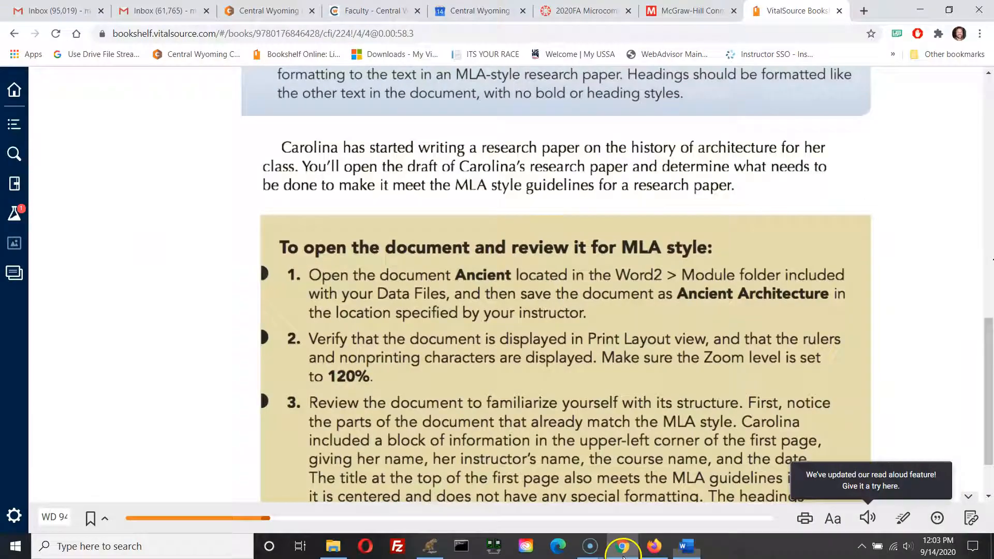
{"action": "left_click", "coordinate": [864, 10]}
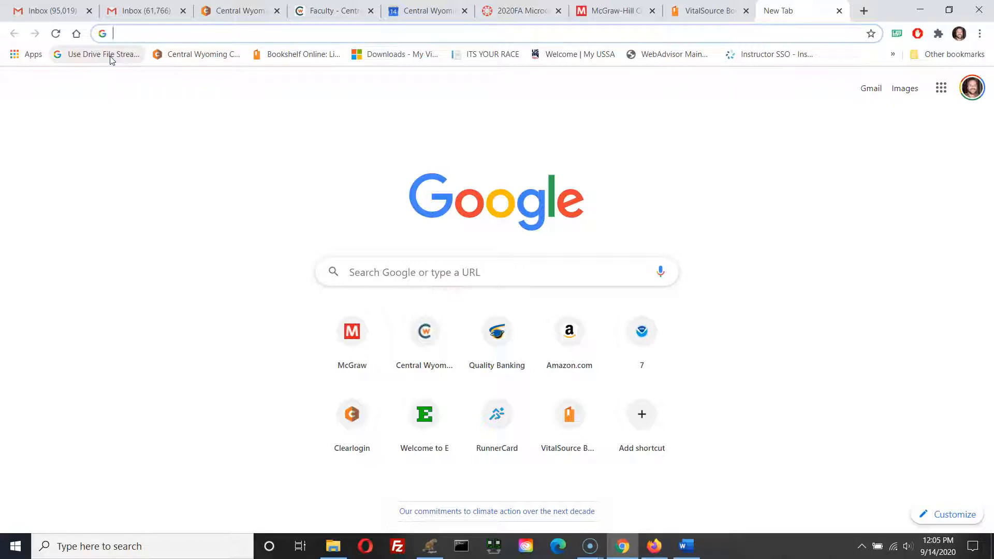
{"action": "type", "text": "sample"}
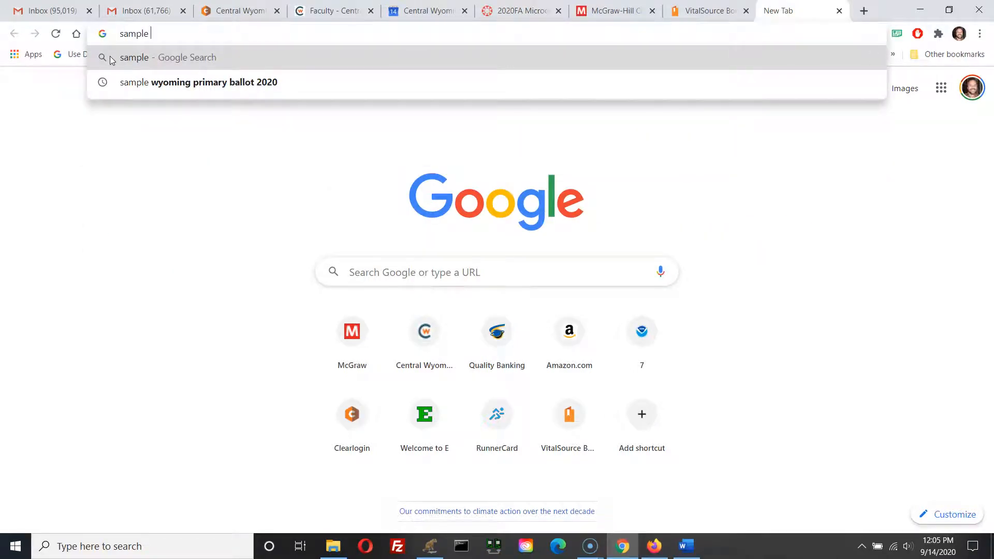
{"action": "type", "text": " mla"}
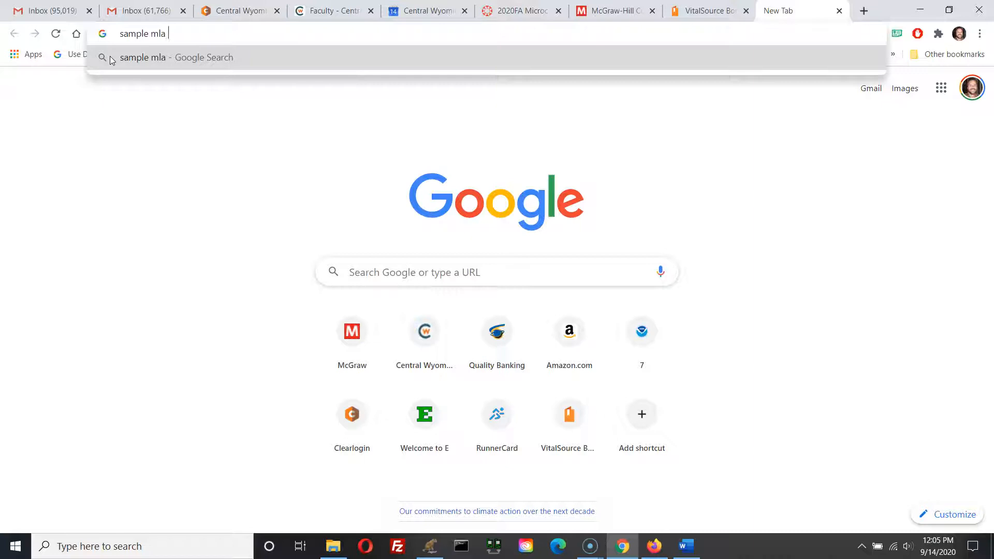
{"action": "type", "text": " paper"}
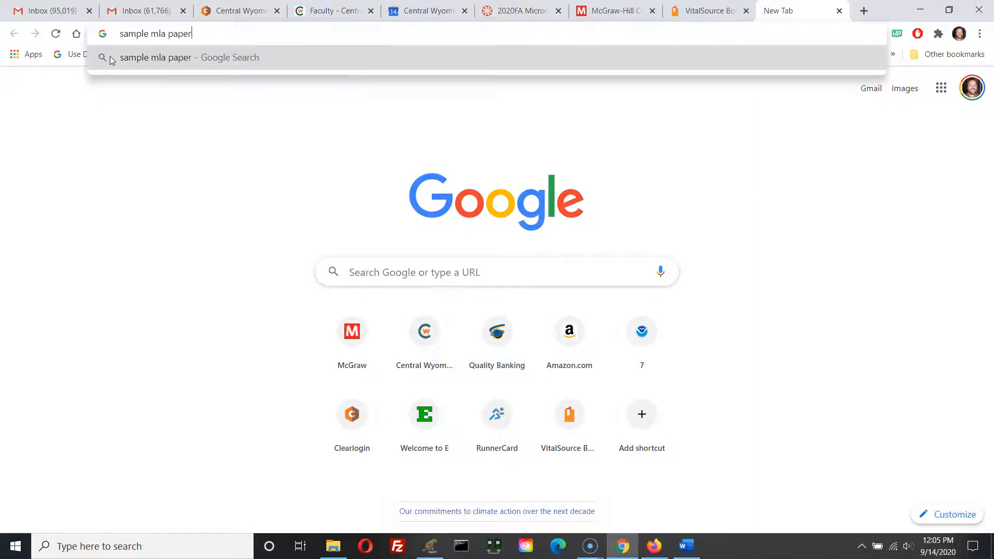
{"action": "key", "text": "Return"}
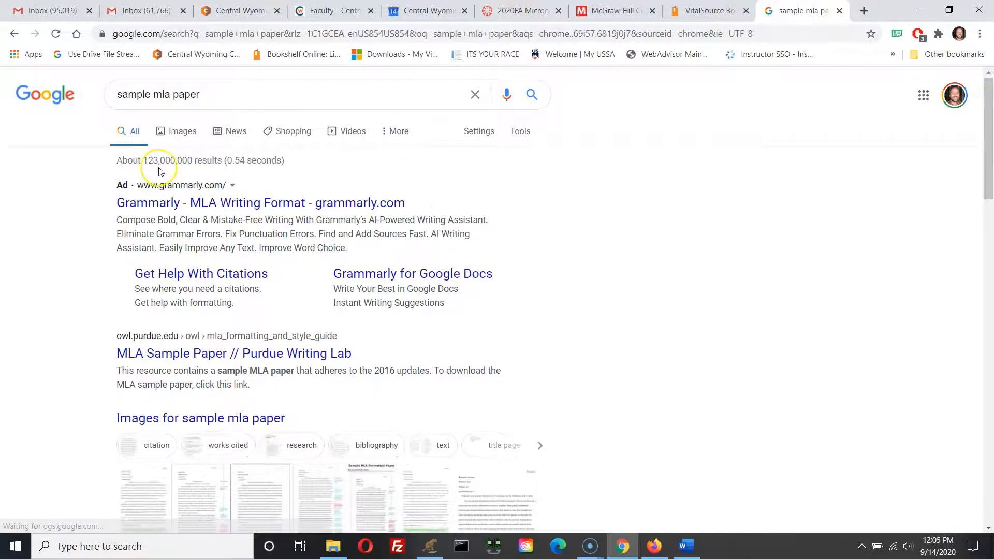
{"action": "scroll", "coordinate": [104, 288], "scroll_direction": "down", "scroll_amount": 3}
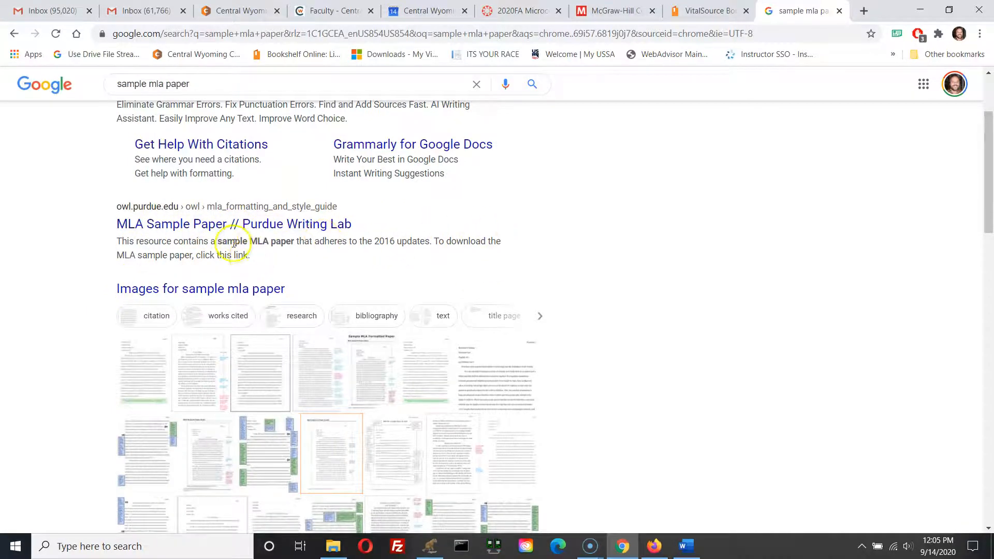
Step: Open the Purdue OWL MLA Sample Paper page and examine the sample paper's header block, title and paragraph formatting
{"action": "left_click", "coordinate": [199, 225]}
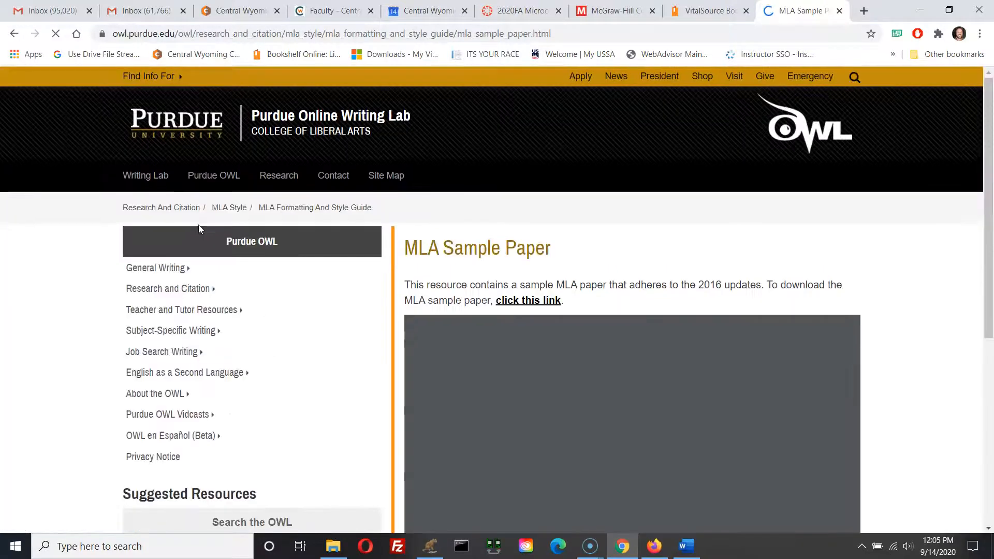
{"action": "scroll", "coordinate": [530, 212], "scroll_direction": "down", "scroll_amount": 5}
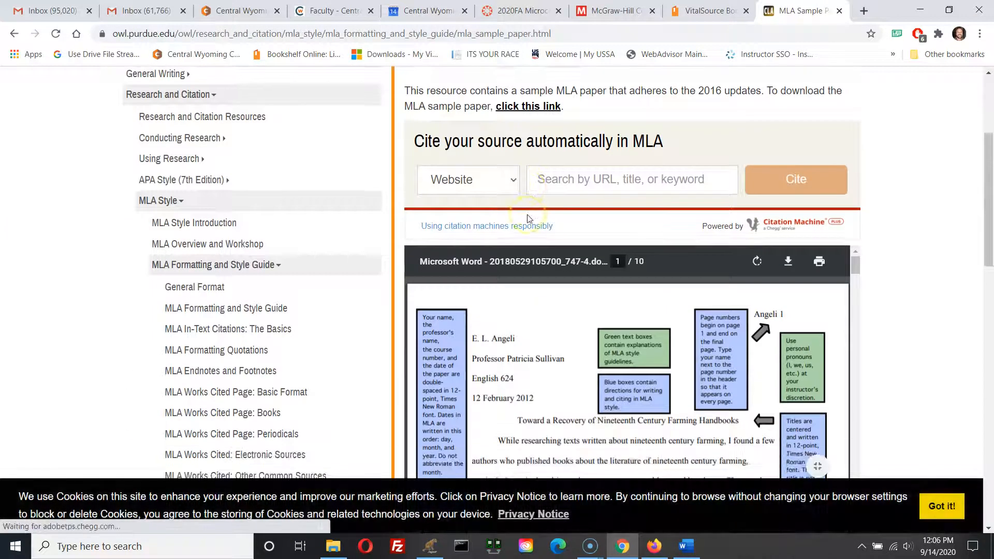
{"action": "scroll", "coordinate": [527, 215], "scroll_direction": "up", "scroll_amount": 2}
{"action": "scroll", "coordinate": [691, 220], "scroll_direction": "down", "scroll_amount": 3}
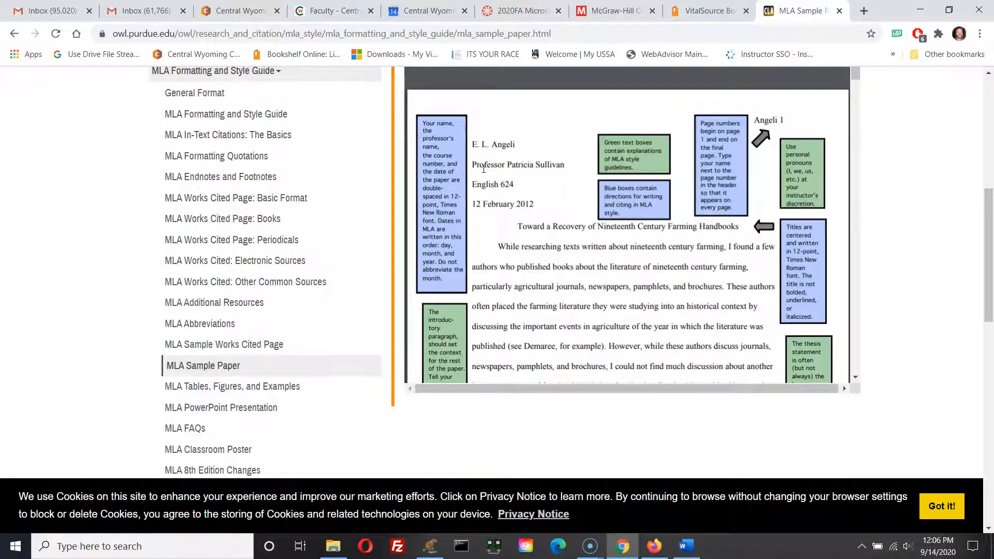
{"action": "left_click", "coordinate": [481, 166]}
{"action": "left_click", "coordinate": [493, 184]}
{"action": "scroll", "coordinate": [600, 197], "scroll_direction": "up", "scroll_amount": 2}
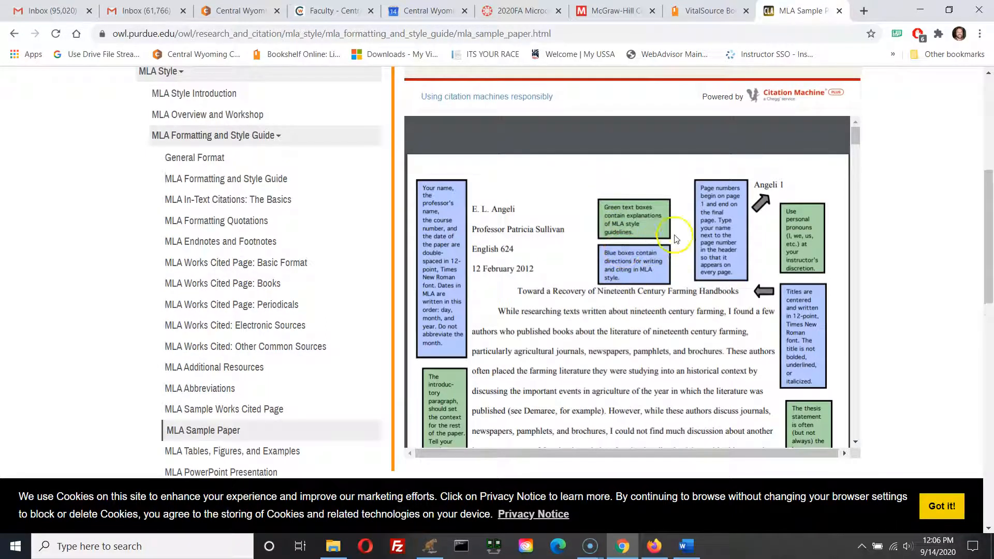
{"action": "left_click", "coordinate": [710, 235]}
{"action": "left_click", "coordinate": [647, 220]}
{"action": "left_click", "coordinate": [638, 267]}
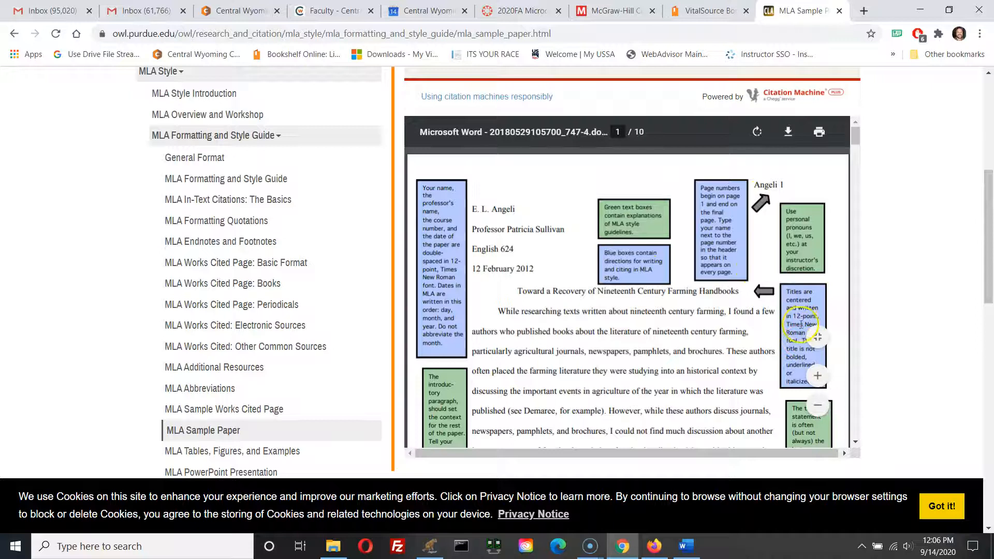
{"action": "left_click", "coordinate": [442, 390]}
{"action": "scroll", "coordinate": [763, 204], "scroll_direction": "up", "scroll_amount": 1}
{"action": "left_click", "coordinate": [762, 264]}
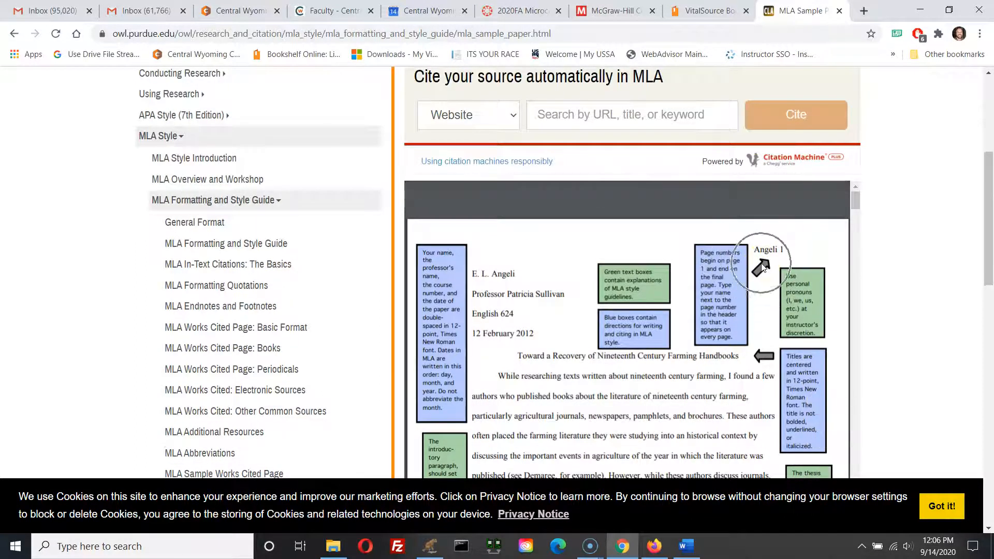
{"action": "scroll", "coordinate": [681, 348], "scroll_direction": "down", "scroll_amount": 4}
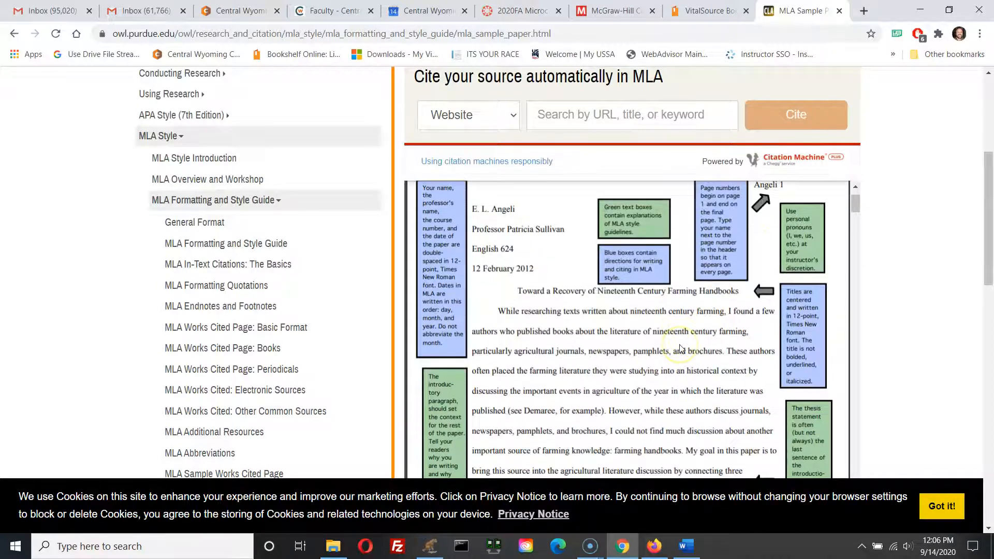
{"action": "scroll", "coordinate": [681, 348], "scroll_direction": "down", "scroll_amount": 8}
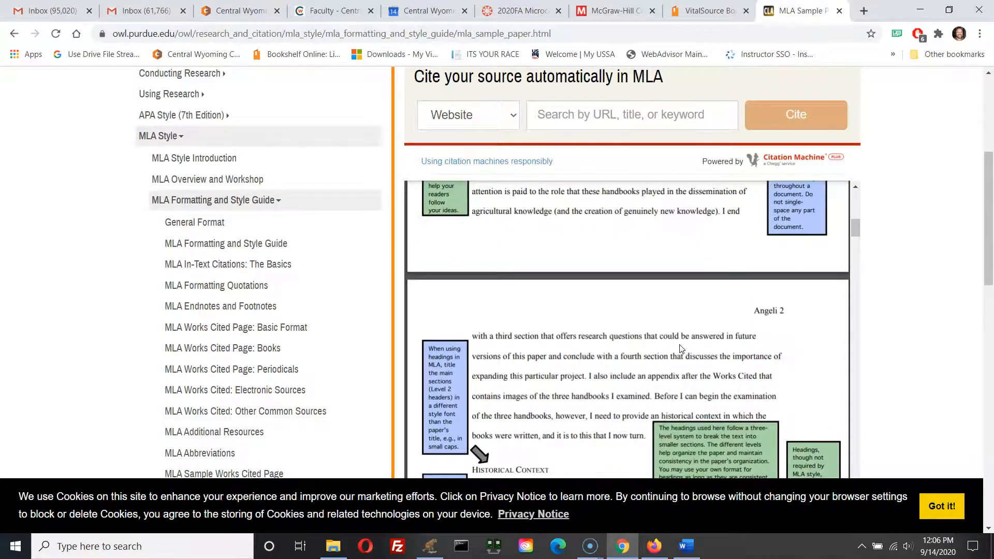
{"action": "scroll", "coordinate": [681, 348], "scroll_direction": "down", "scroll_amount": 3}
{"action": "scroll", "coordinate": [680, 344], "scroll_direction": "up", "scroll_amount": 12}
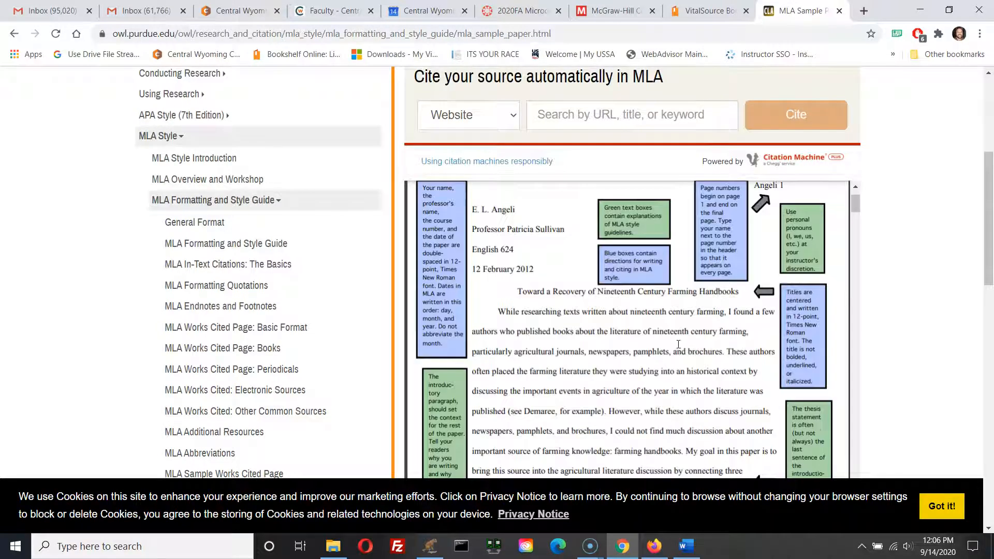
{"action": "scroll", "coordinate": [664, 366], "scroll_direction": "up", "scroll_amount": 3}
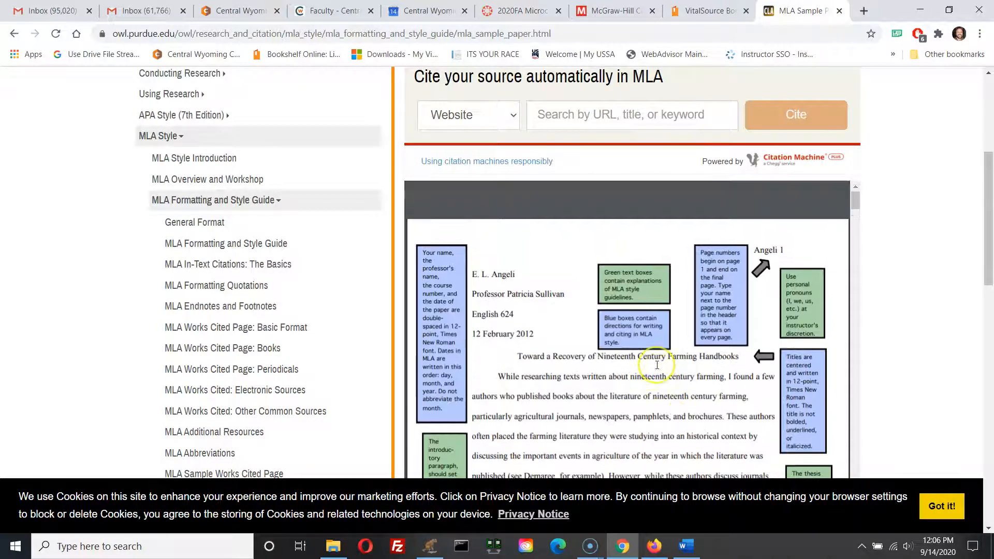
{"action": "scroll", "coordinate": [657, 365], "scroll_direction": "up", "scroll_amount": 3}
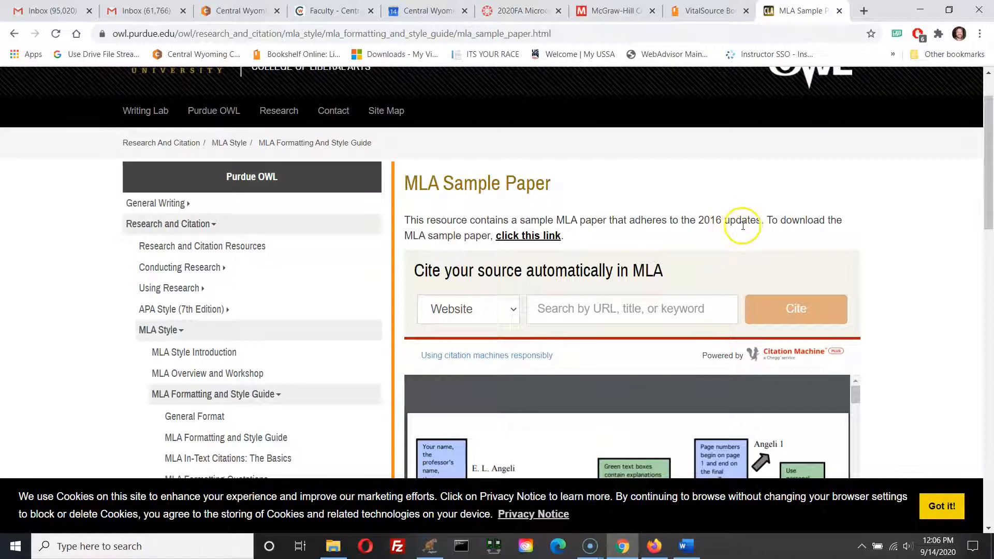
{"action": "double_click", "coordinate": [707, 220]}
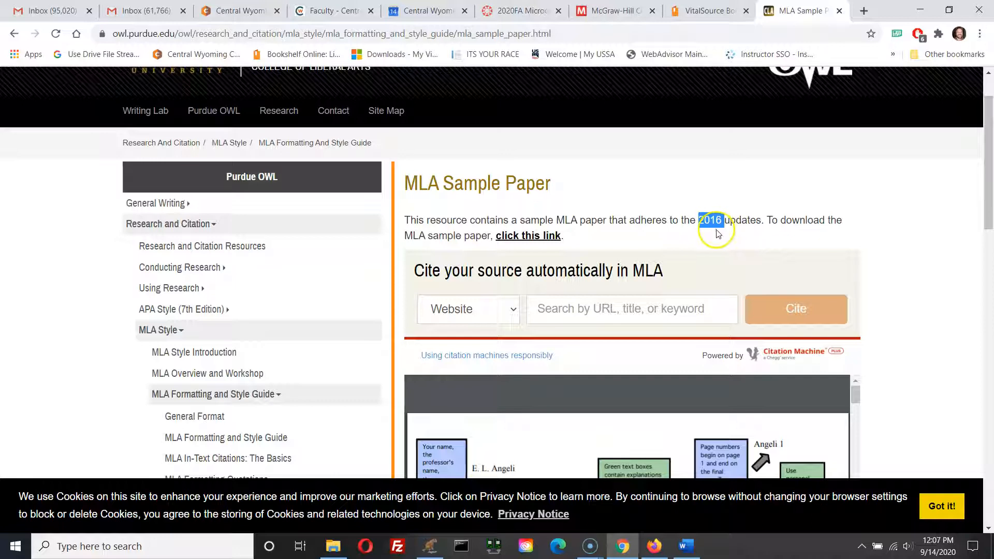
{"action": "scroll", "coordinate": [506, 288], "scroll_direction": "down", "scroll_amount": 8}
{"action": "scroll", "coordinate": [528, 284], "scroll_direction": "down", "scroll_amount": 5}
{"action": "scroll", "coordinate": [533, 285], "scroll_direction": "up", "scroll_amount": 15}
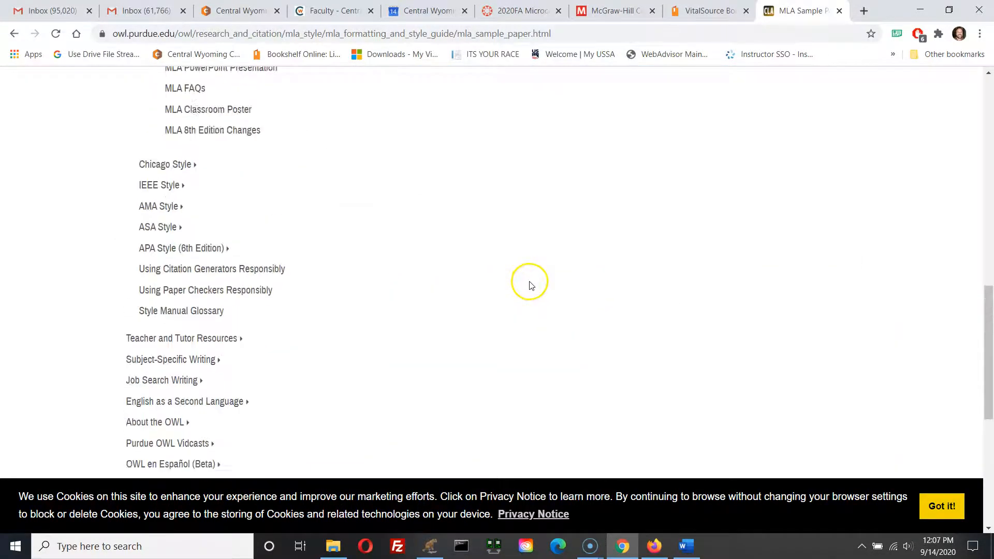
{"action": "scroll", "coordinate": [537, 285], "scroll_direction": "down", "scroll_amount": 2}
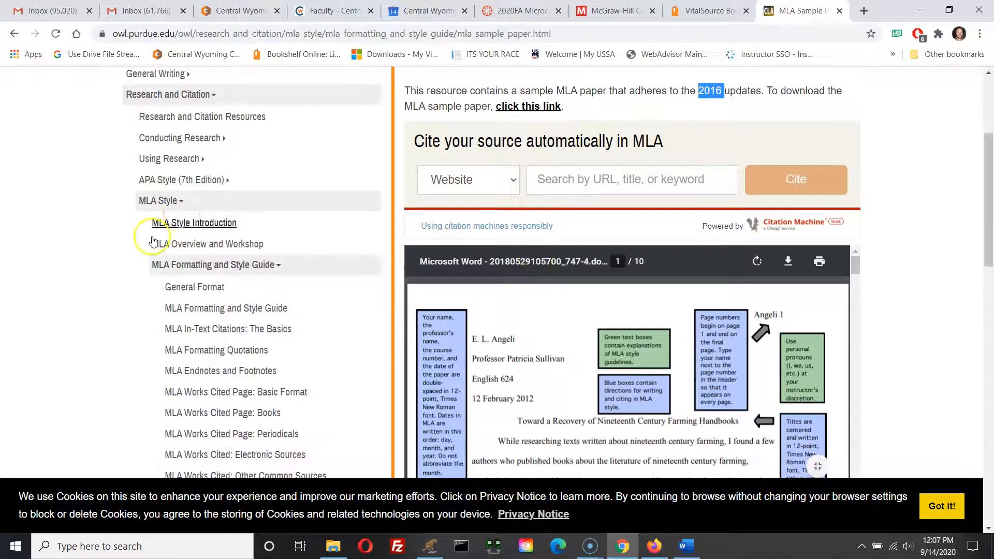
{"action": "left_click", "coordinate": [182, 201]}
{"action": "scroll", "coordinate": [183, 209], "scroll_direction": "up", "scroll_amount": 1}
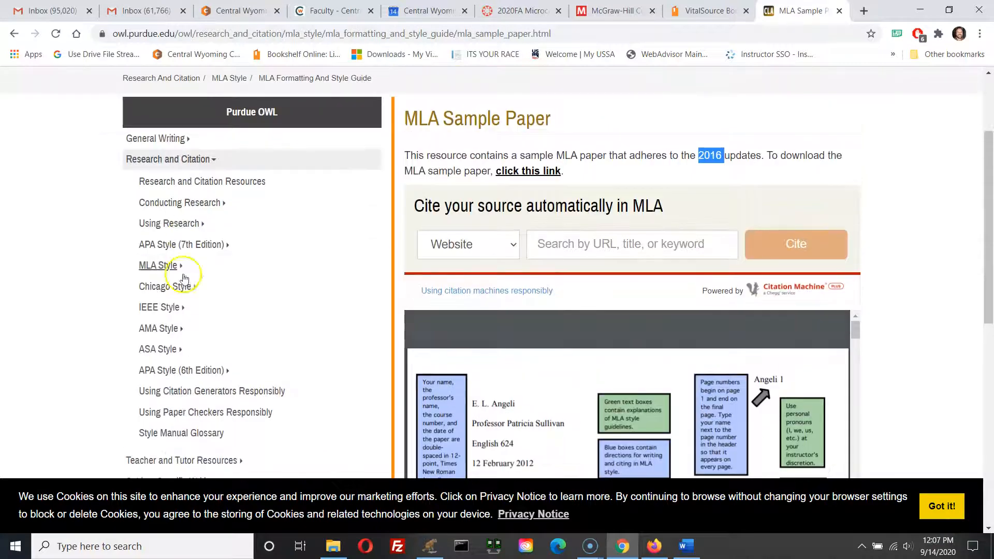
{"action": "left_click", "coordinate": [181, 295]}
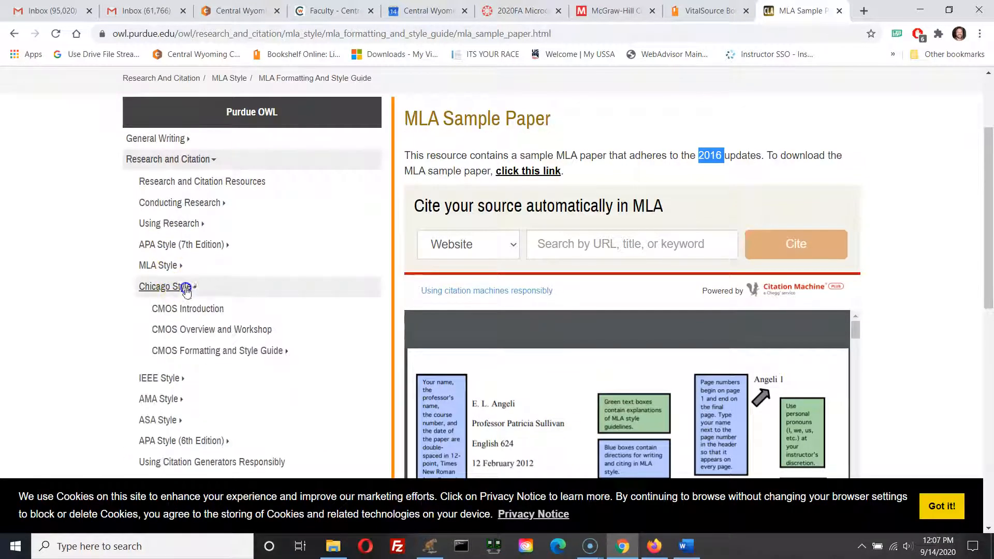
{"action": "left_click", "coordinate": [185, 291]}
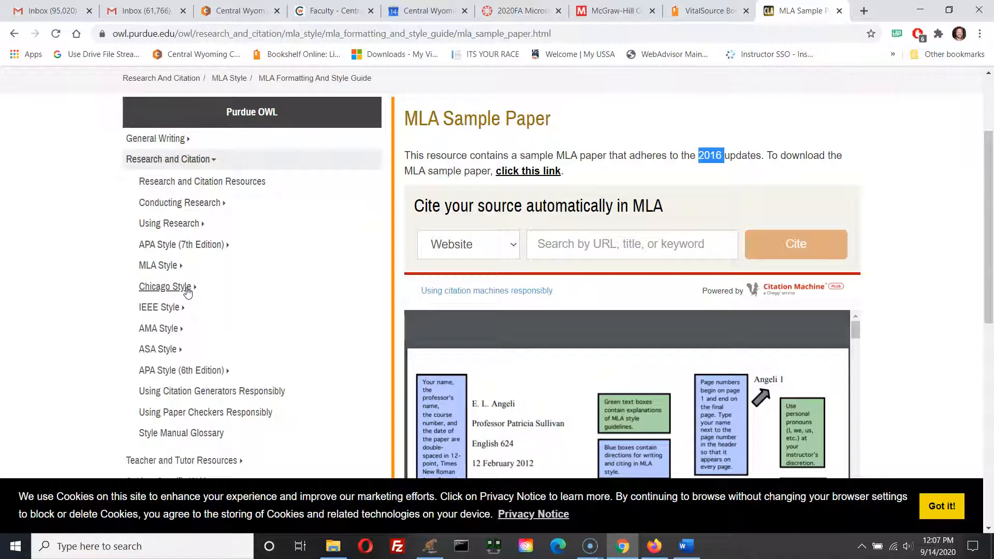
{"action": "left_click", "coordinate": [194, 371]}
{"action": "scroll", "coordinate": [262, 374], "scroll_direction": "down", "scroll_amount": 2}
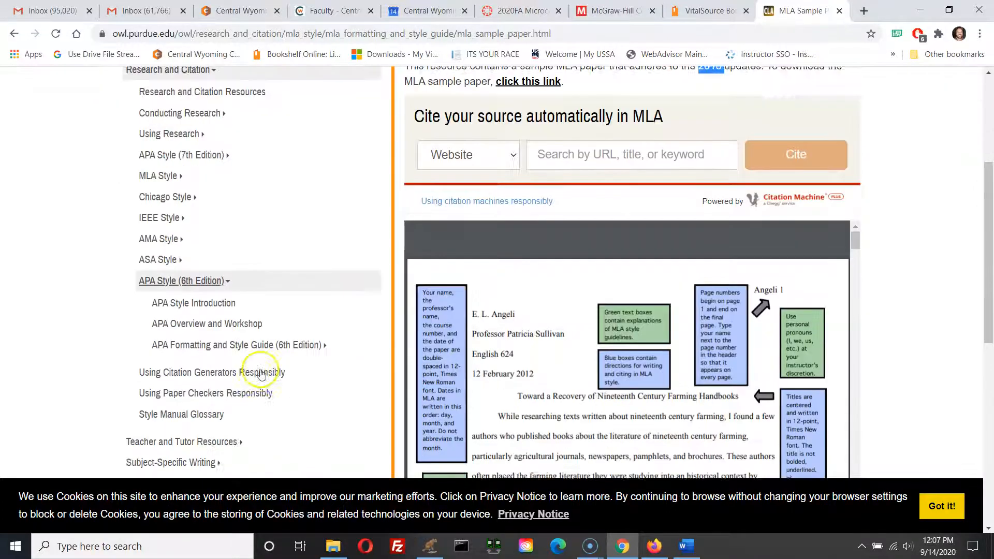
{"action": "scroll", "coordinate": [261, 374], "scroll_direction": "down", "scroll_amount": 1}
{"action": "left_click", "coordinate": [211, 243]}
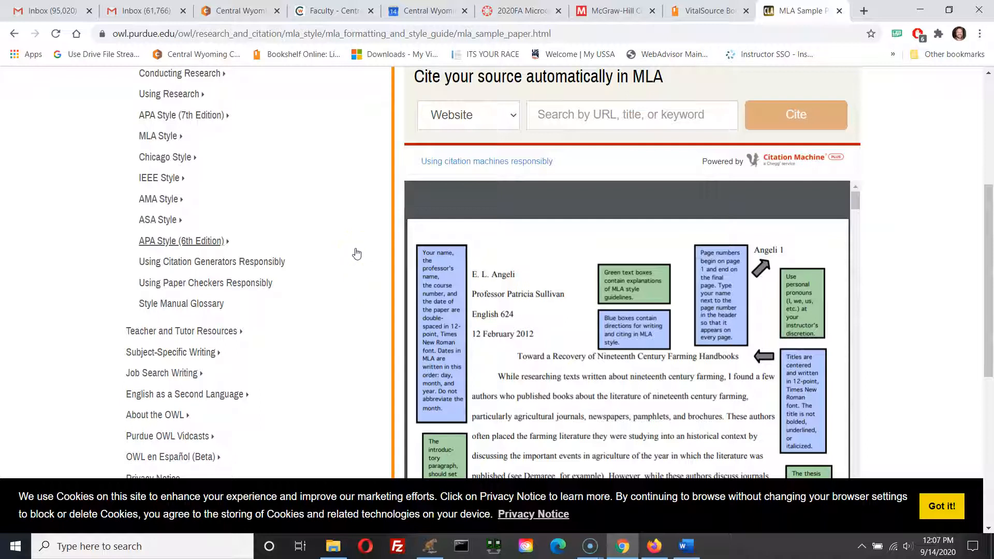
Step: Switch to Word, select the whole document and set its line spacing to 2.0
{"action": "left_click", "coordinate": [688, 549]}
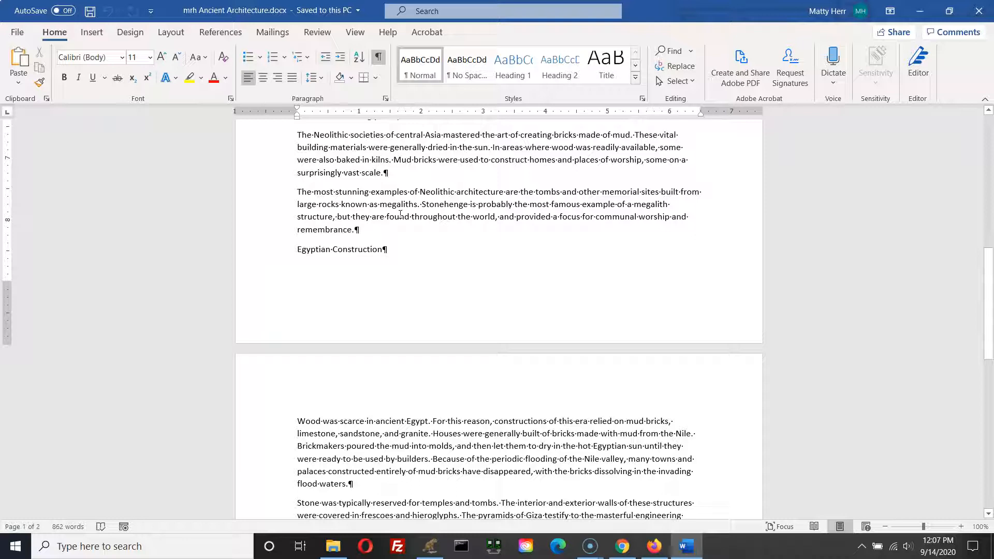
{"action": "key", "text": "ctrl+a"}
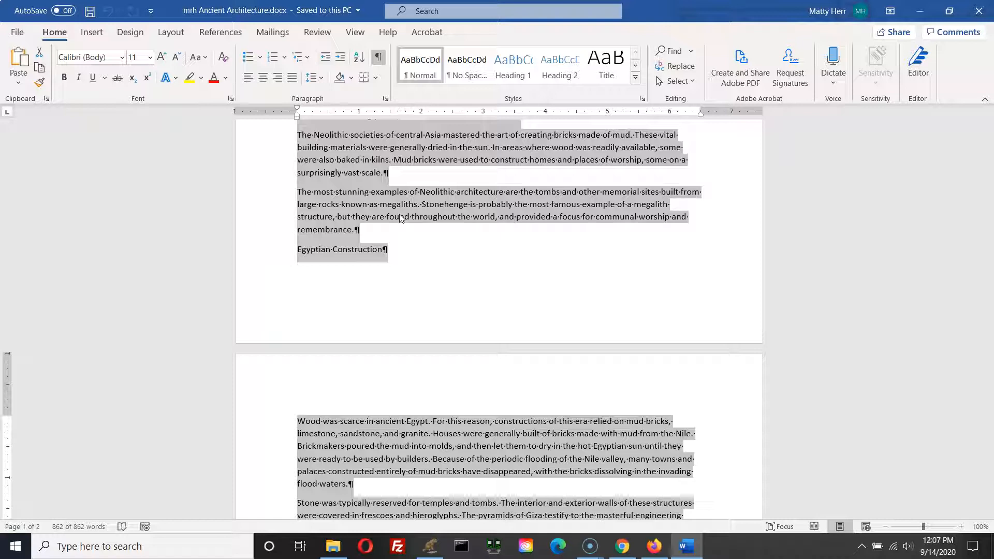
{"action": "left_click", "coordinate": [56, 40]}
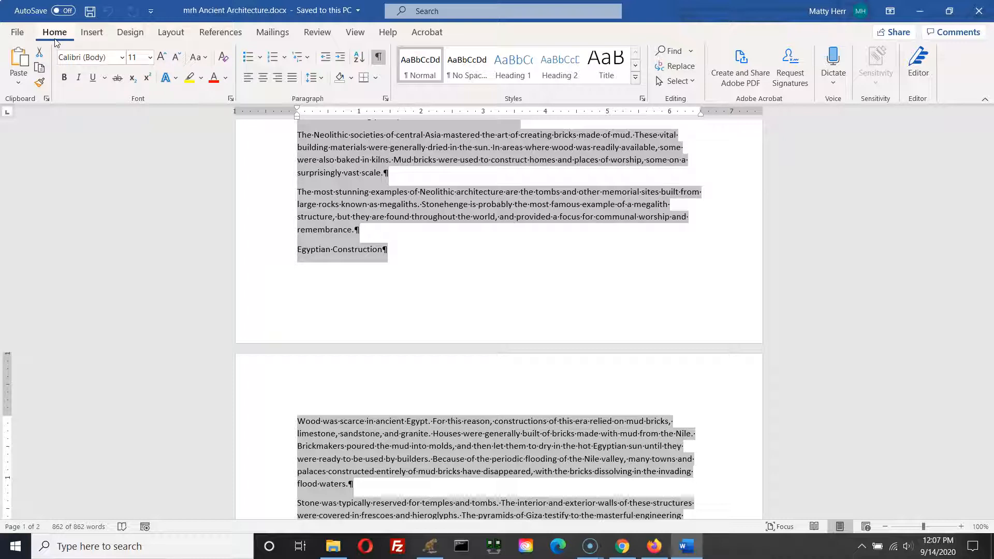
{"action": "left_click", "coordinate": [313, 97]}
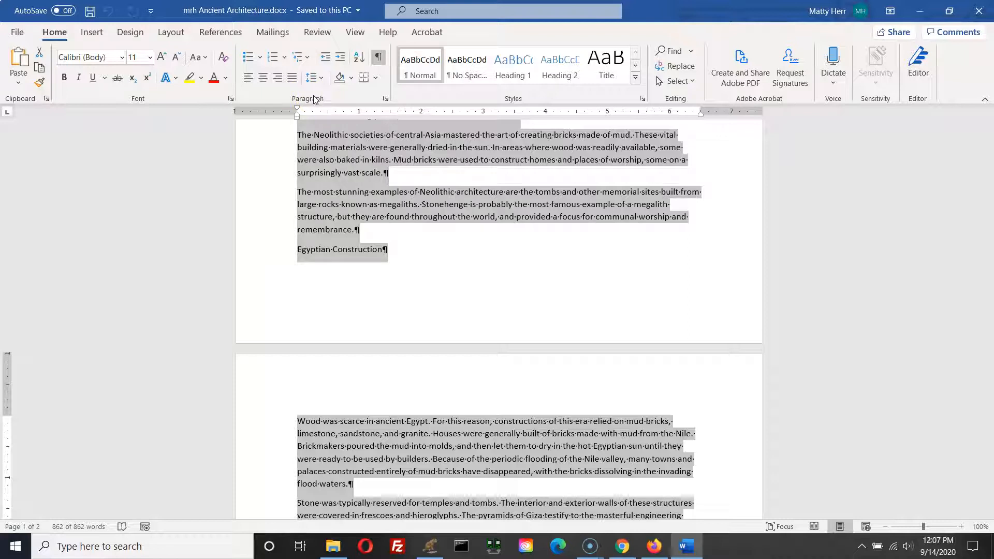
{"action": "left_click", "coordinate": [320, 78]}
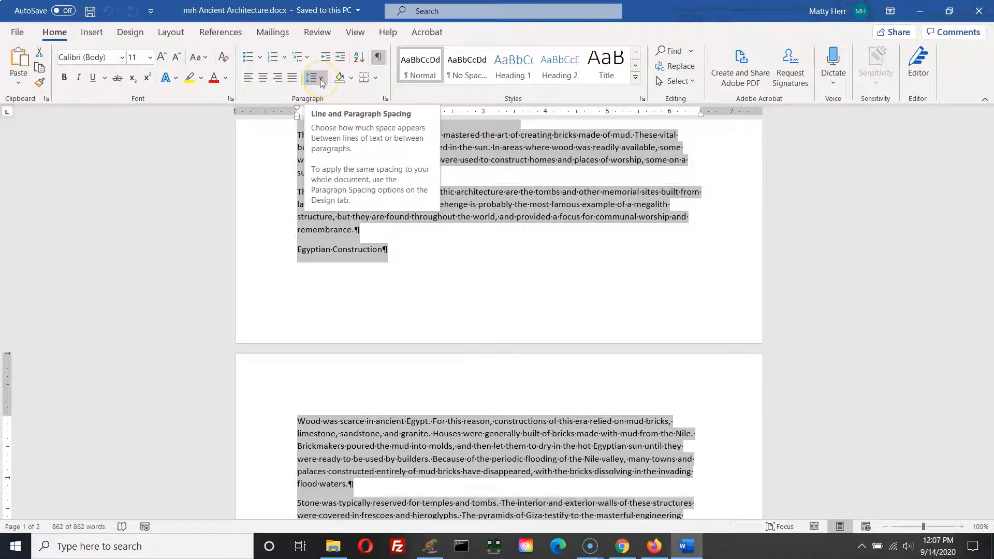
{"action": "left_click", "coordinate": [321, 80]}
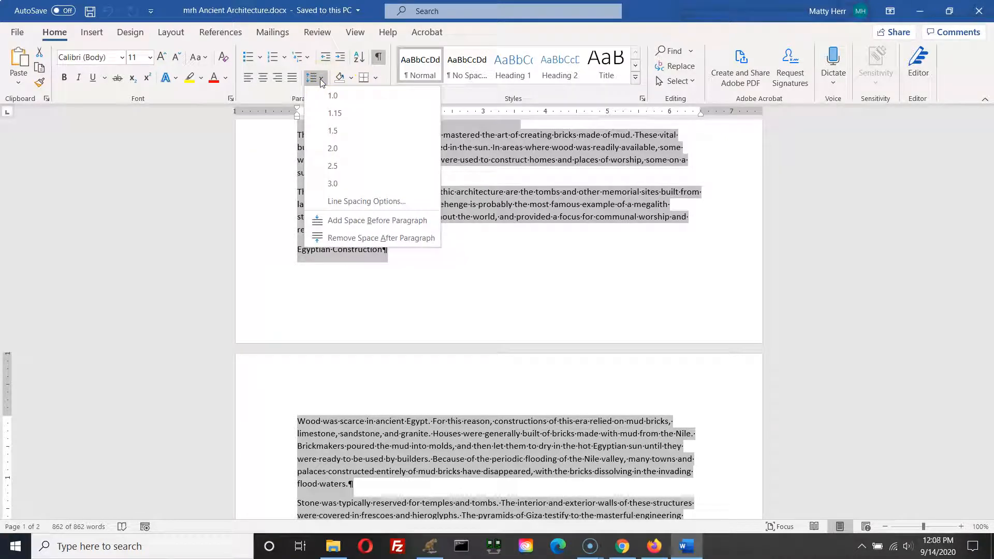
{"action": "left_click", "coordinate": [325, 150]}
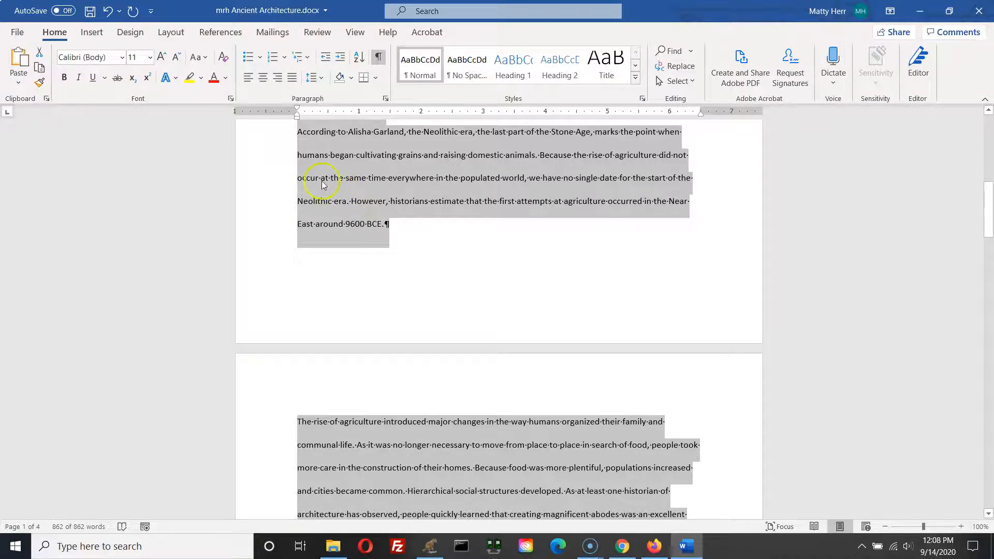
Step: Remove the extra space after paragraphs throughout the selected document
{"action": "scroll", "coordinate": [459, 375], "scroll_direction": "down", "scroll_amount": 6}
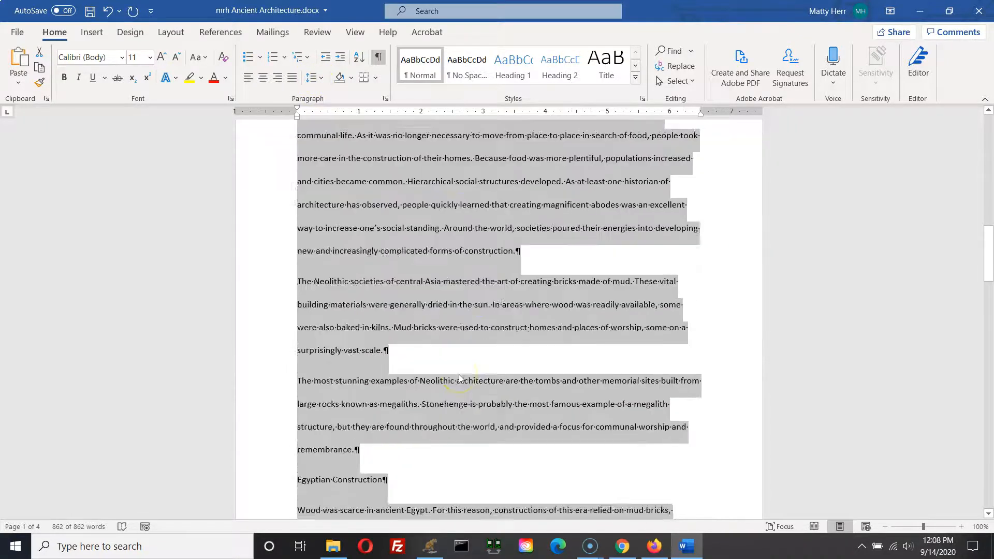
{"action": "scroll", "coordinate": [460, 379], "scroll_direction": "up", "scroll_amount": 15}
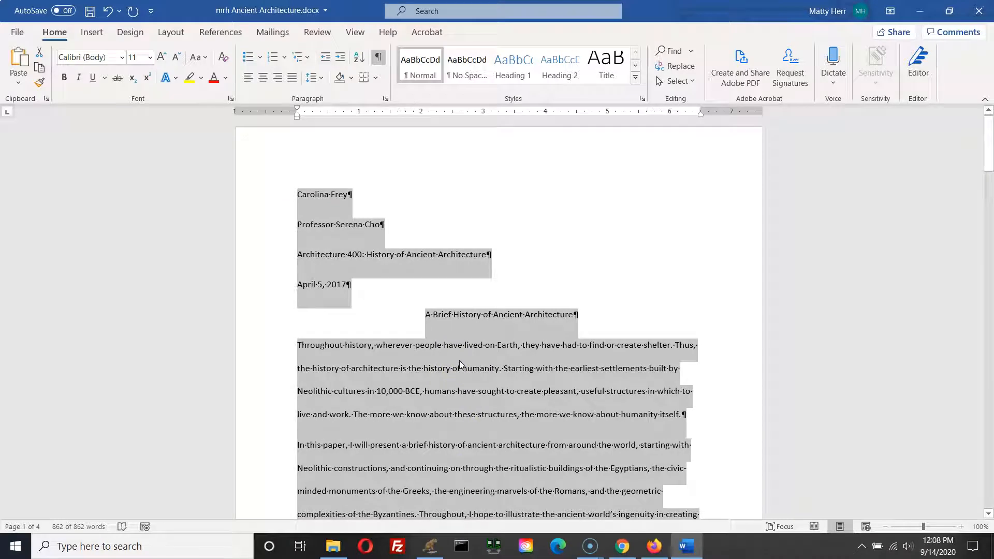
{"action": "left_click", "coordinate": [321, 78]}
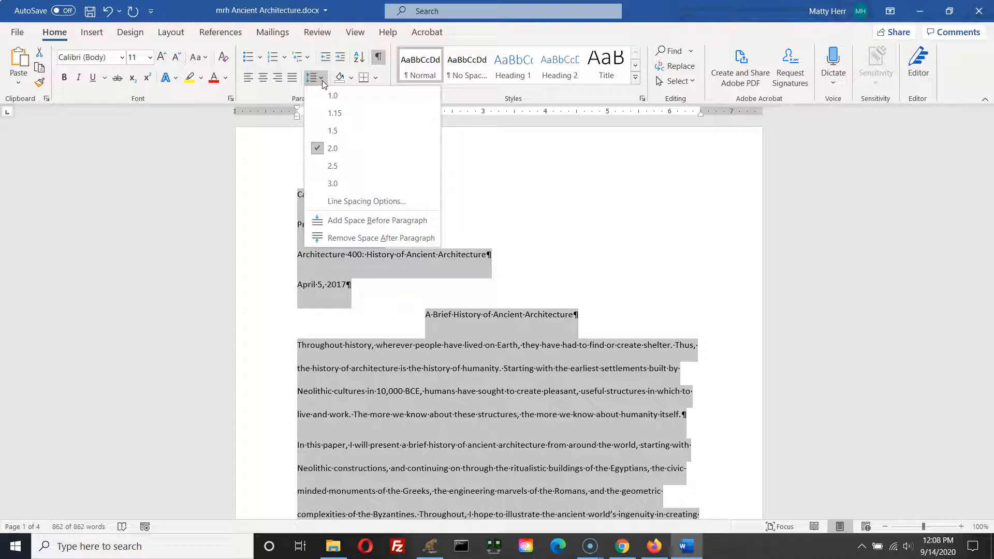
{"action": "left_click", "coordinate": [342, 238]}
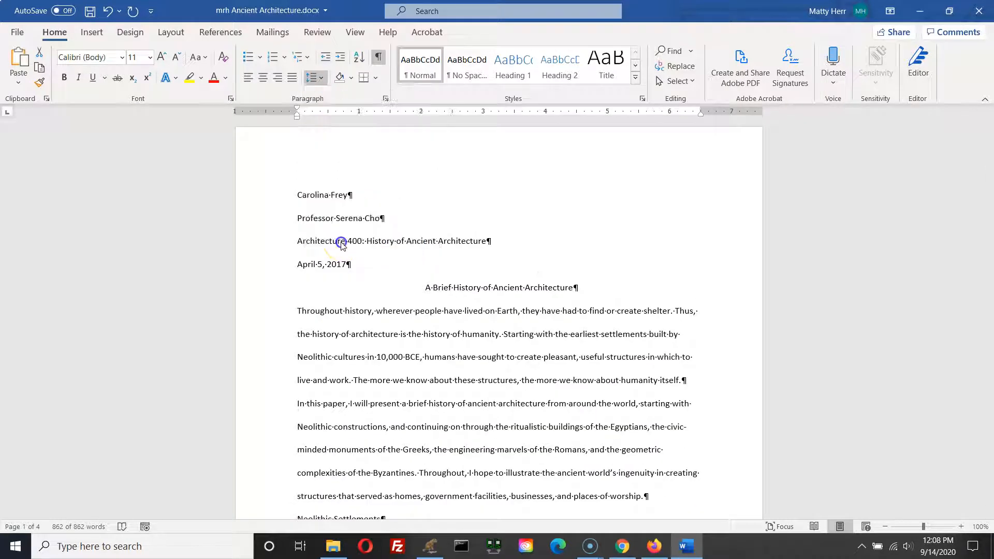
Step: Select the whole document again and clear the spacing before and after its paragraphs
{"action": "key", "text": "ctrl+a"}
{"action": "scroll", "coordinate": [506, 357], "scroll_direction": "down", "scroll_amount": 3}
{"action": "scroll", "coordinate": [506, 357], "scroll_direction": "down", "scroll_amount": 1}
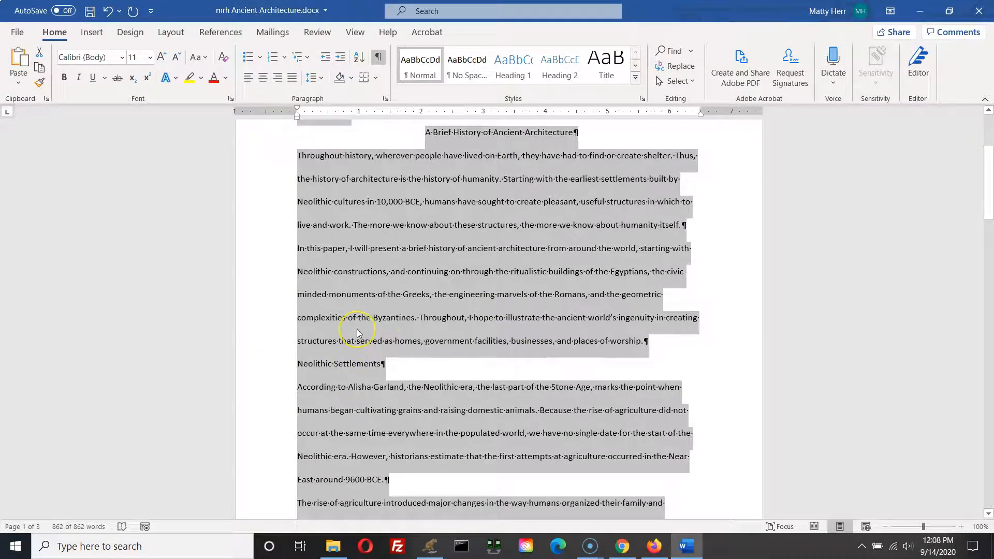
{"action": "key", "text": "ctrl+0"}
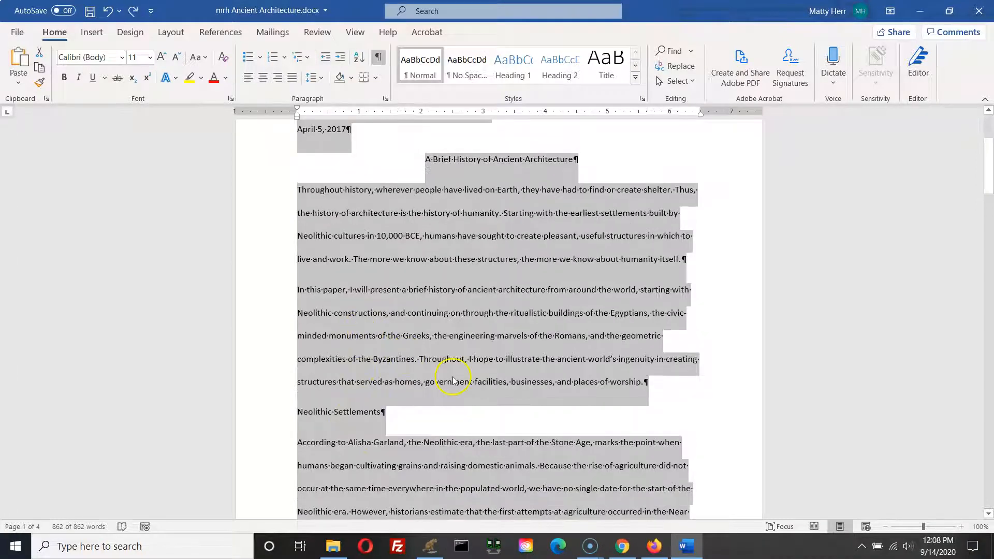
{"action": "scroll", "coordinate": [453, 382], "scroll_direction": "down", "scroll_amount": 1}
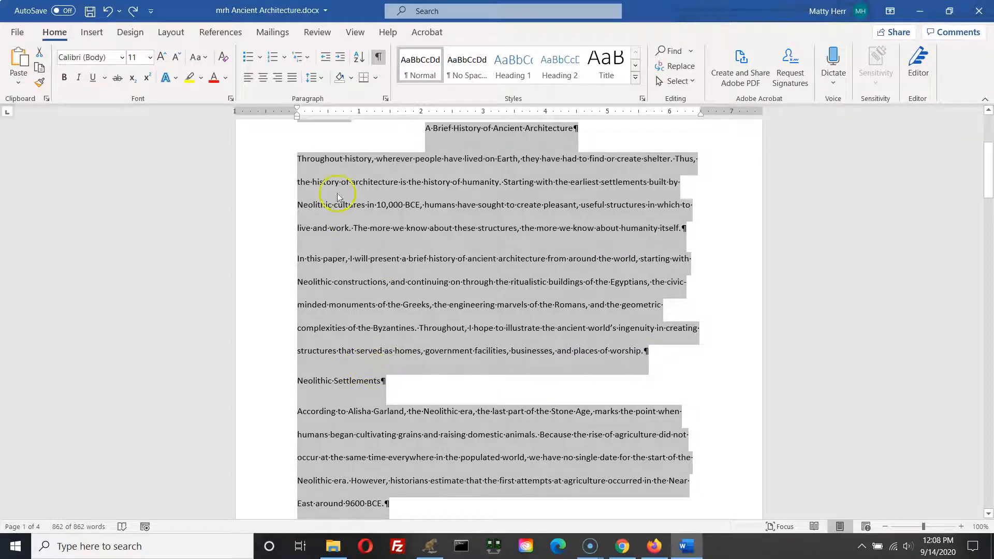
{"action": "left_click", "coordinate": [321, 81]}
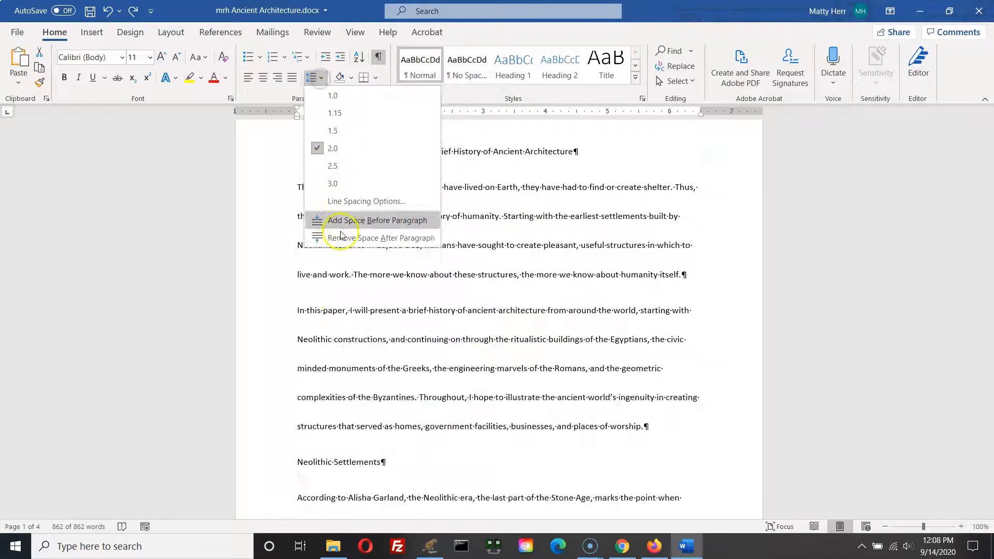
{"action": "left_click", "coordinate": [381, 239]}
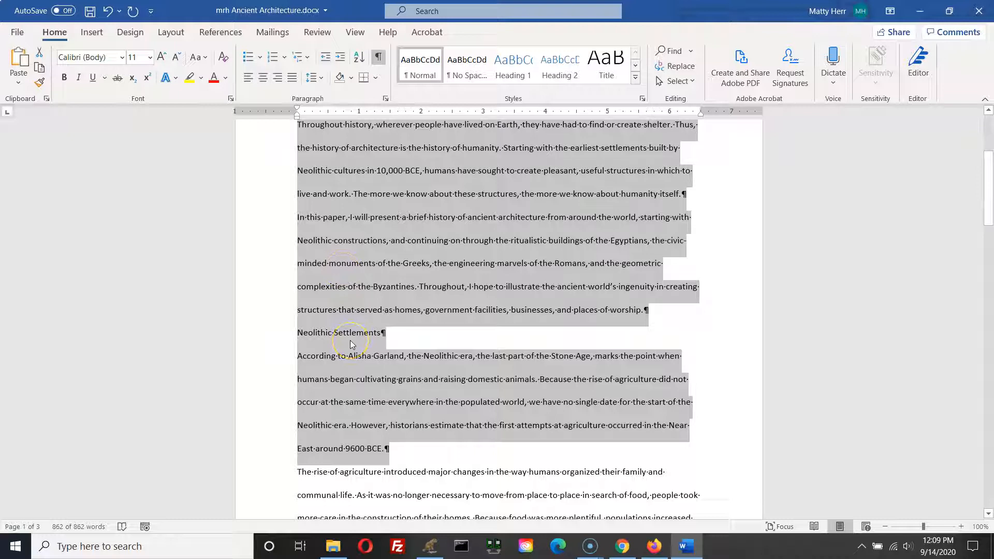
Step: Select the whole document and set its font size to 12
{"action": "left_click", "coordinate": [373, 327]}
{"action": "key", "text": "ctrl+a"}
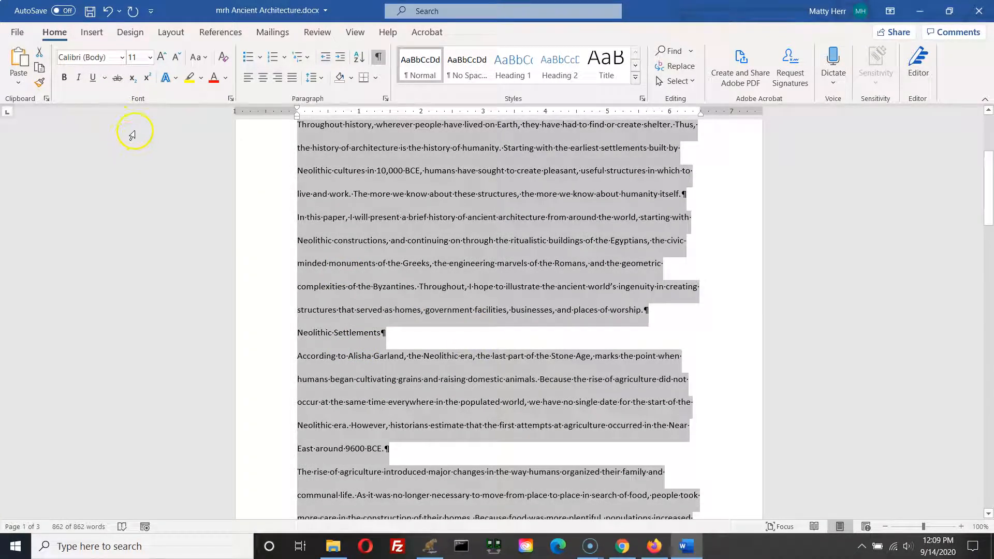
{"action": "left_click", "coordinate": [149, 58]}
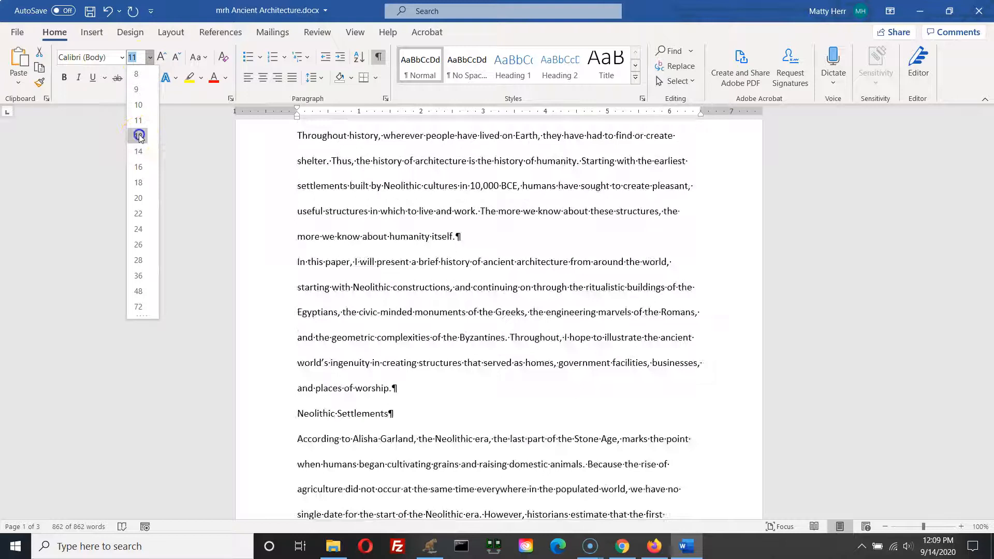
{"action": "left_click", "coordinate": [139, 133]}
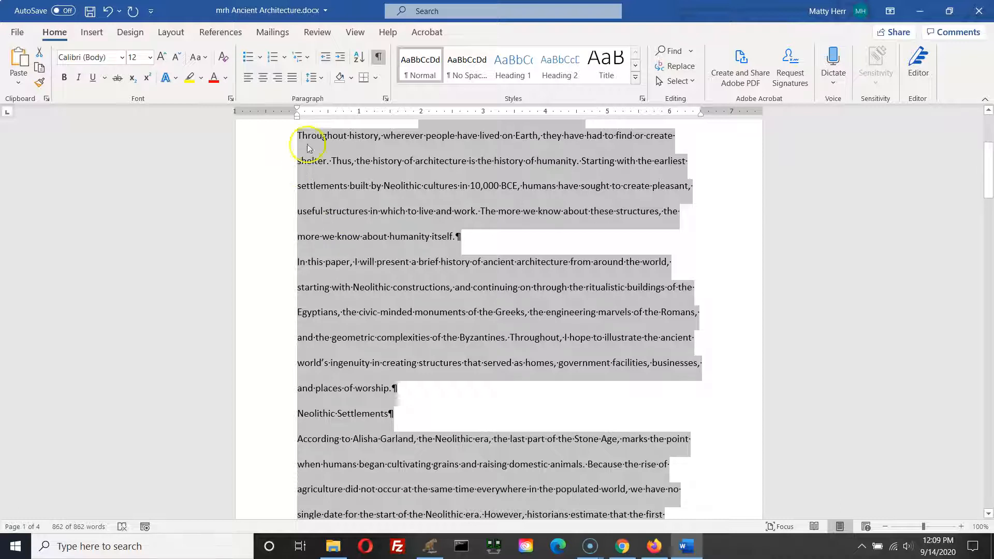
Step: Replace the student name on the first header line with the writer's own name and save the document
{"action": "left_click", "coordinate": [488, 226]}
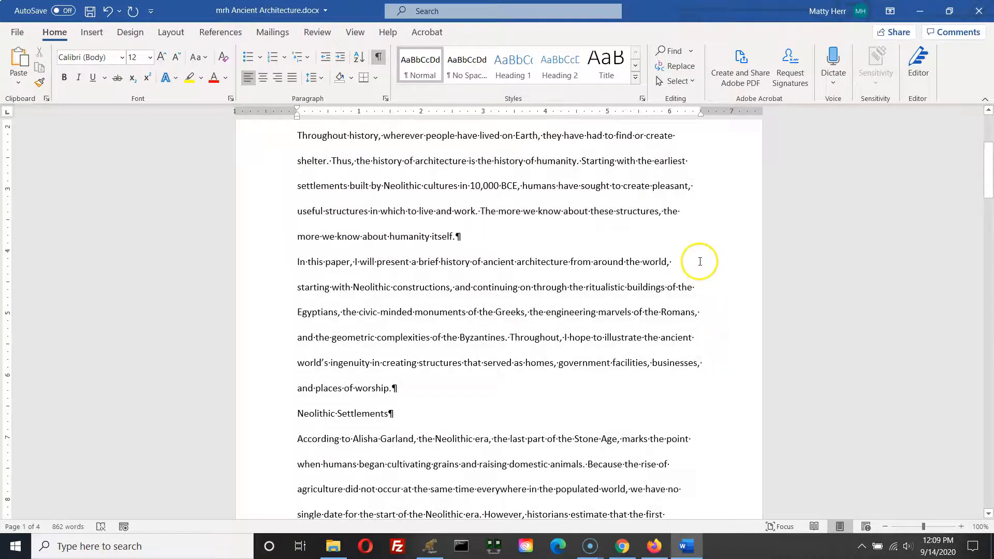
{"action": "scroll", "coordinate": [585, 272], "scroll_direction": "up", "scroll_amount": 5}
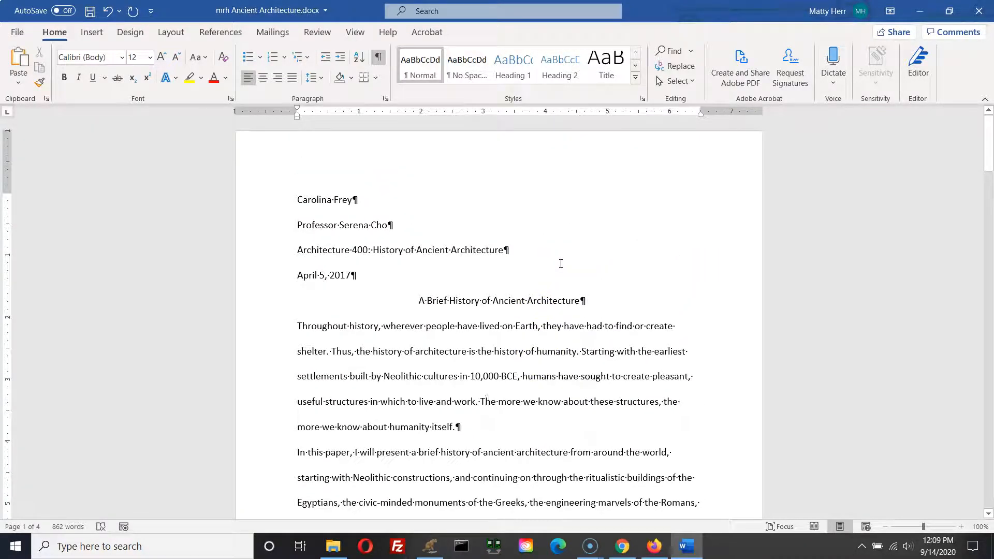
{"action": "left_click", "coordinate": [284, 200]}
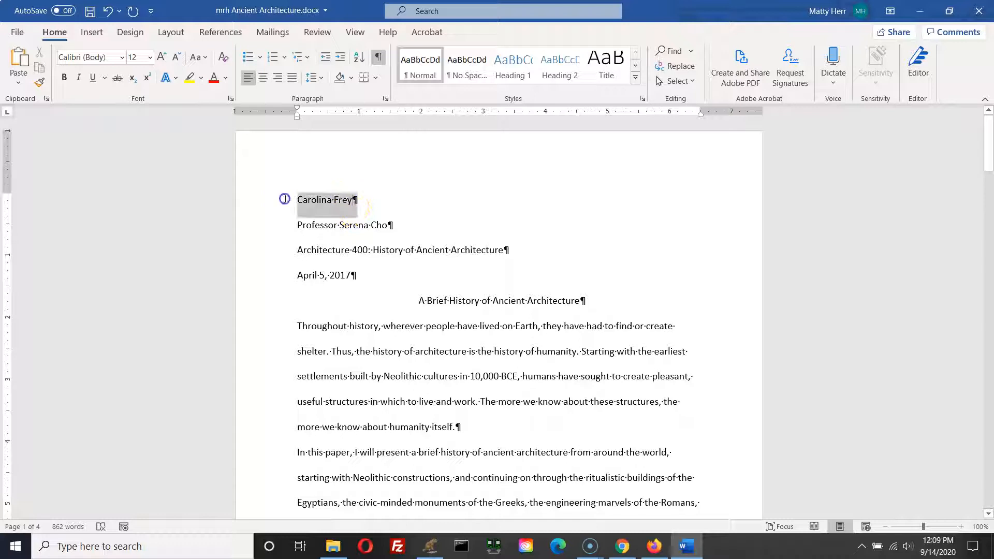
{"action": "type", "text": "Matt Herr"}
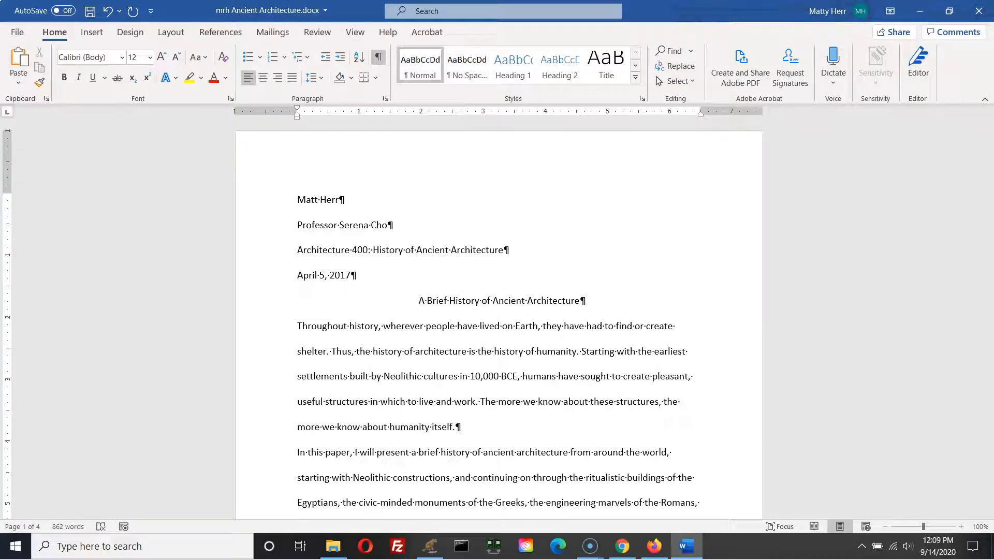
{"action": "left_click", "coordinate": [90, 14]}
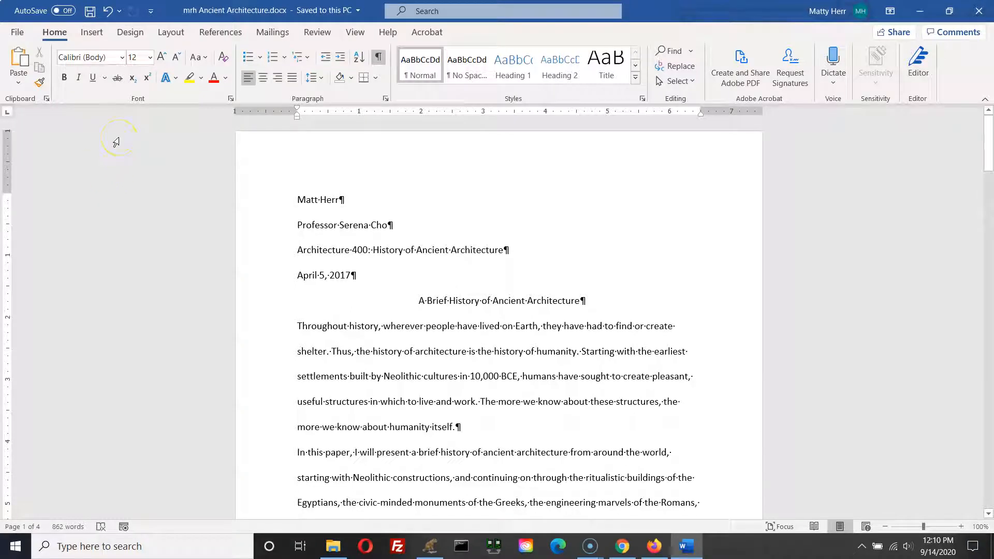
Step: Indent the first line of the opening body paragraph by half an inch
{"action": "triple_click", "coordinate": [496, 302]}
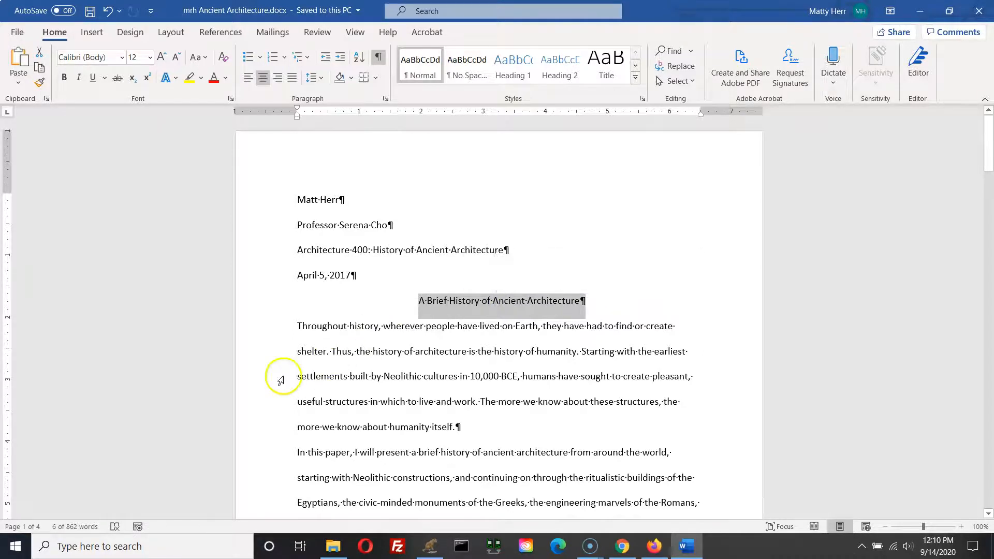
{"action": "left_click", "coordinate": [327, 326]}
{"action": "left_click", "coordinate": [615, 352]}
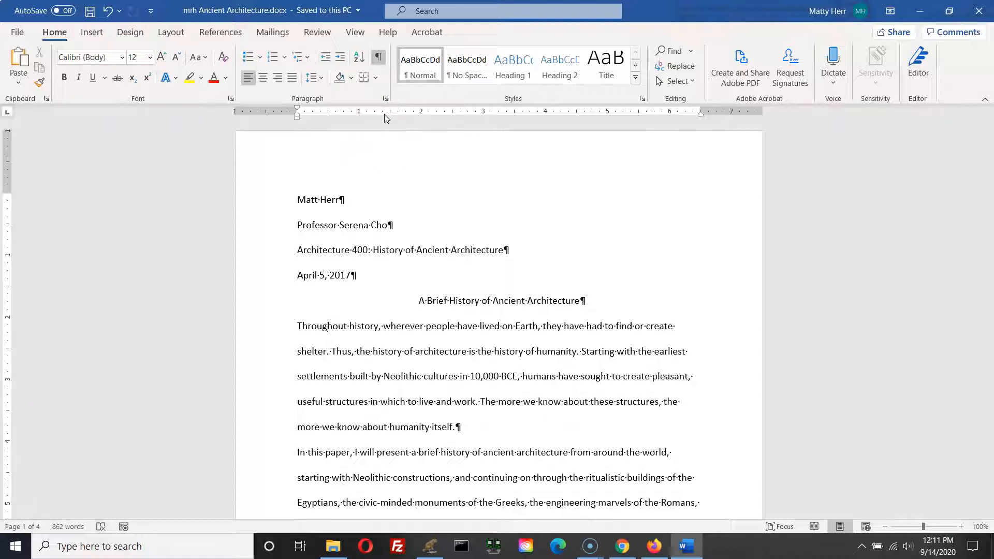
{"action": "left_click", "coordinate": [298, 109]}
{"action": "left_click", "coordinate": [298, 116]}
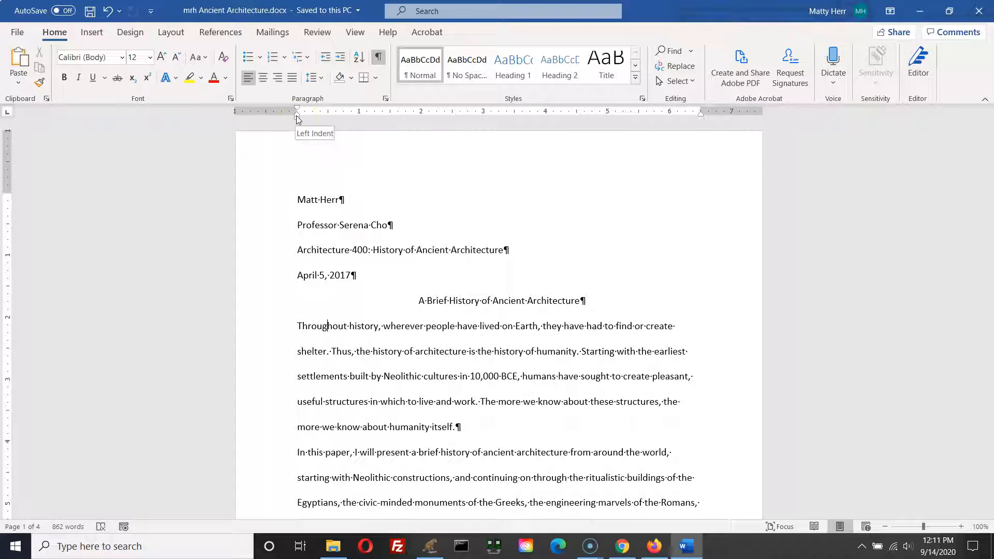
{"action": "left_click", "coordinate": [298, 119]}
{"action": "left_click", "coordinate": [297, 120]}
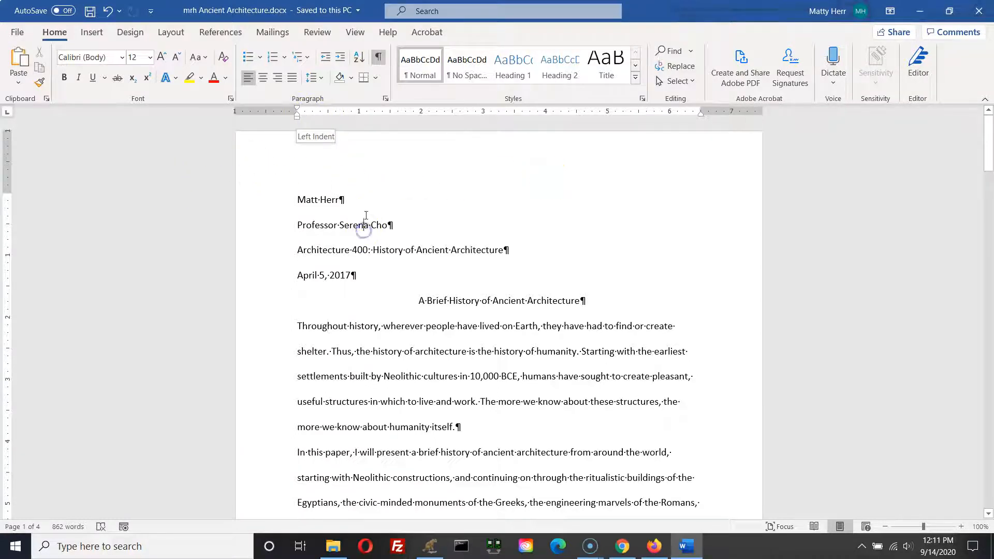
{"action": "left_click", "coordinate": [337, 328]}
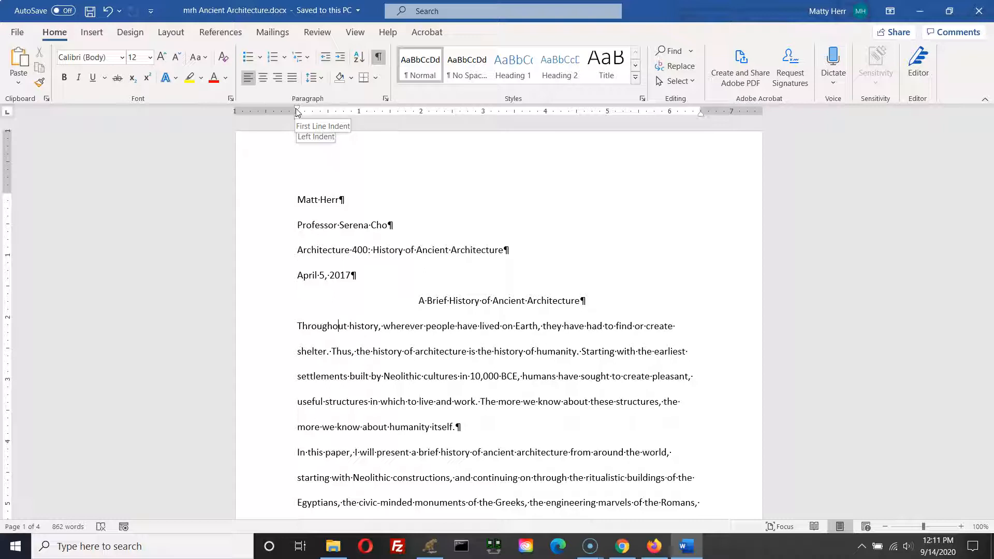
{"action": "left_click_drag", "start_coordinate": [298, 113], "coordinate": [298, 113]}
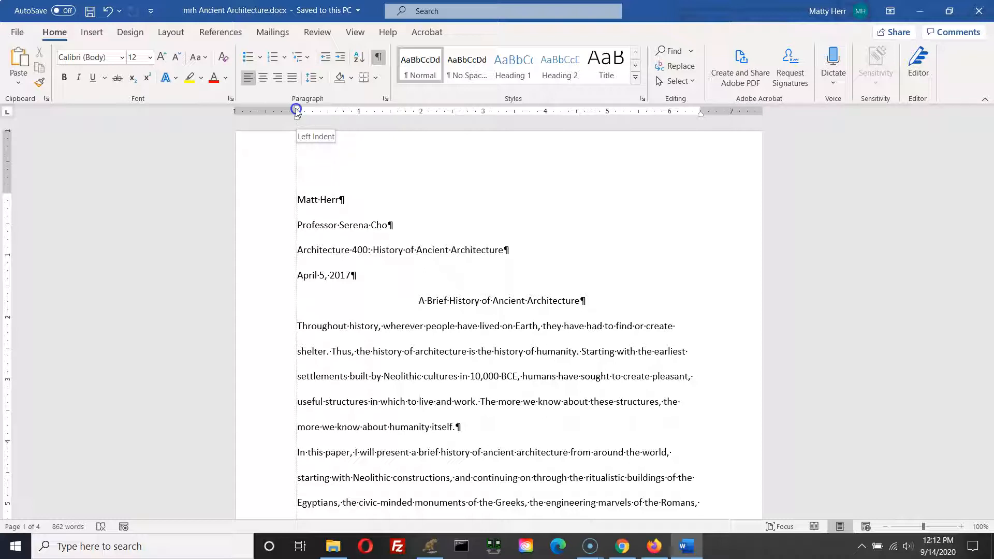
{"action": "left_click_drag", "start_coordinate": [296, 108], "coordinate": [327, 113]}
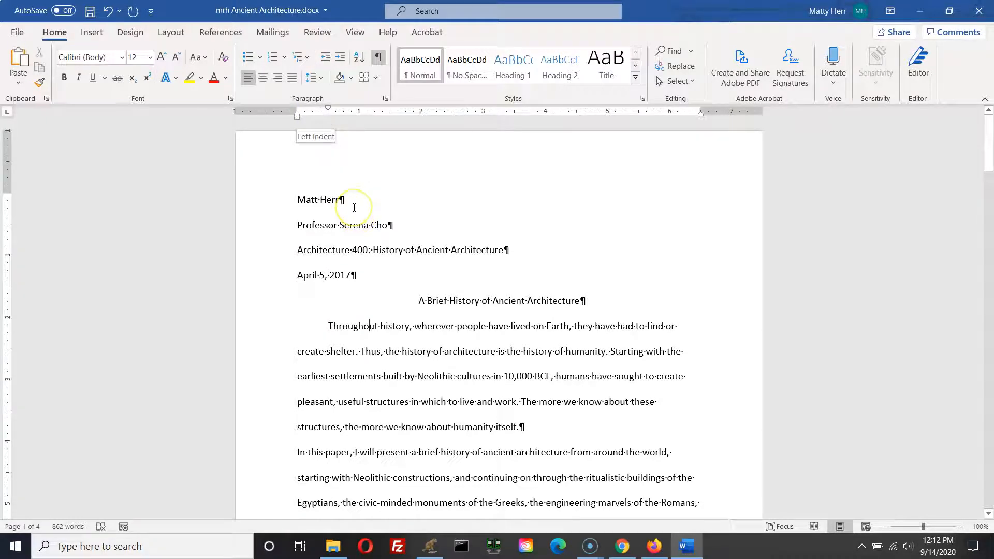
Step: Indent the first line of the second body paragraph, beginning "In this paper", by half an inch
{"action": "scroll", "coordinate": [335, 357], "scroll_direction": "down", "scroll_amount": 5}
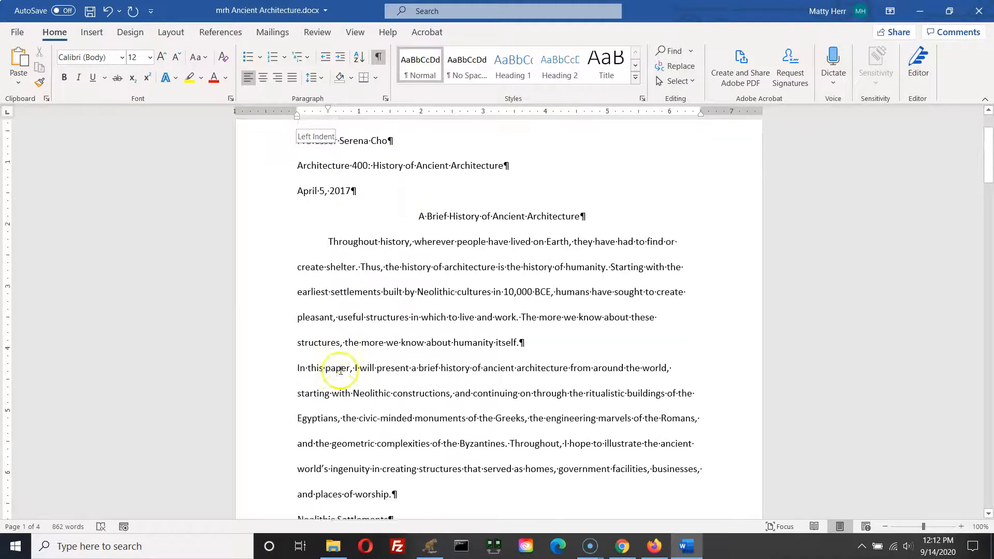
{"action": "scroll", "coordinate": [340, 371], "scroll_direction": "up", "scroll_amount": 2}
{"action": "left_click", "coordinate": [345, 248]}
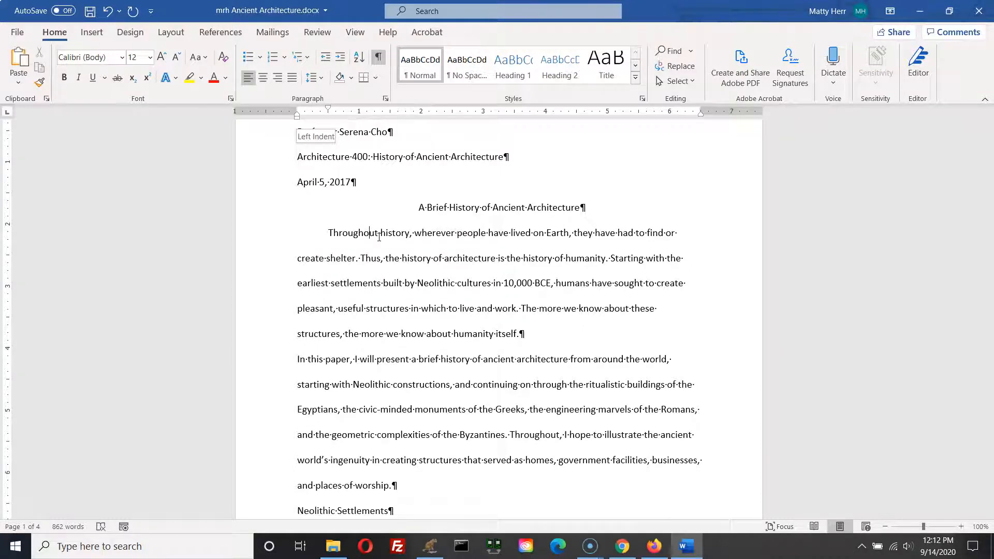
{"action": "scroll", "coordinate": [293, 294], "scroll_direction": "down", "scroll_amount": 2}
{"action": "scroll", "coordinate": [300, 332], "scroll_direction": "down", "scroll_amount": 2}
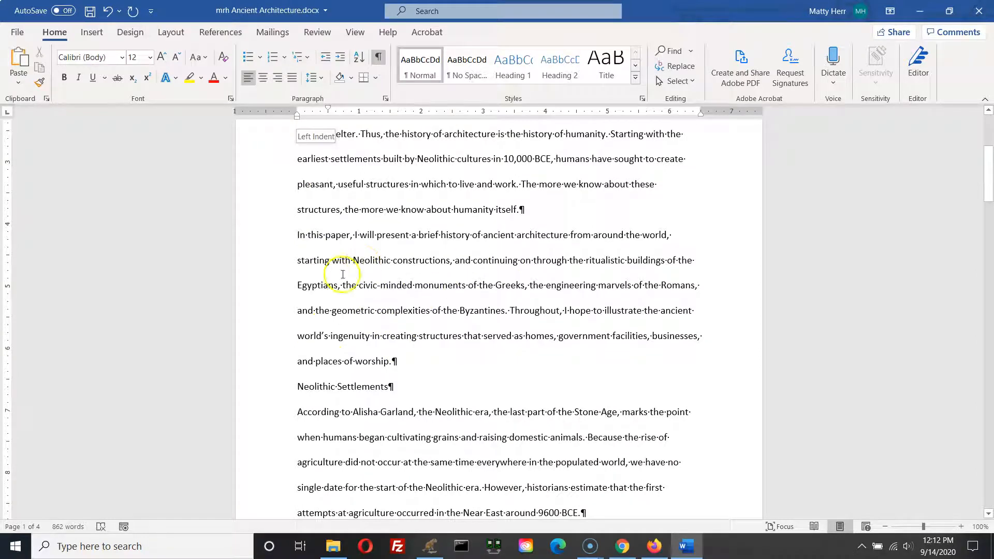
{"action": "left_click", "coordinate": [343, 237]}
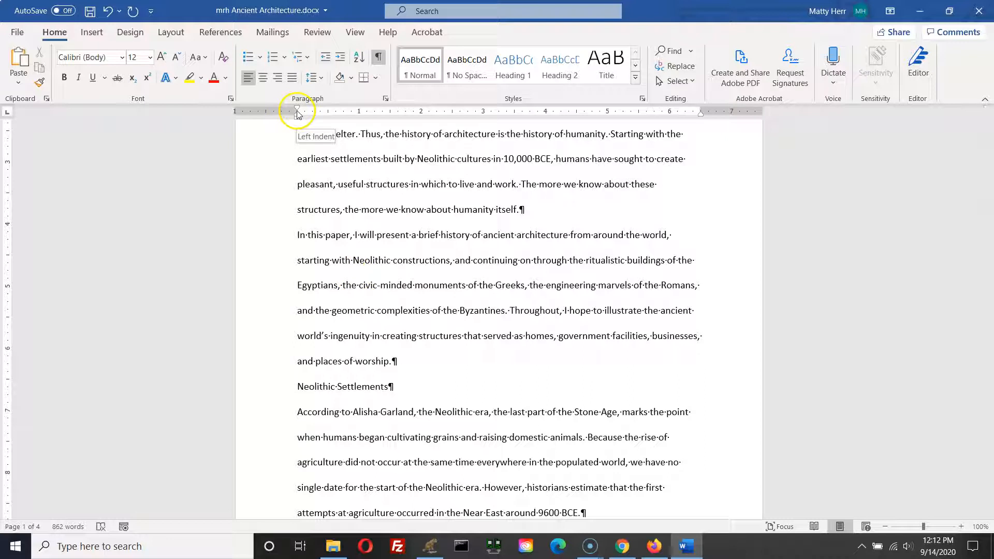
{"action": "left_click_drag", "start_coordinate": [297, 112], "coordinate": [328, 111]}
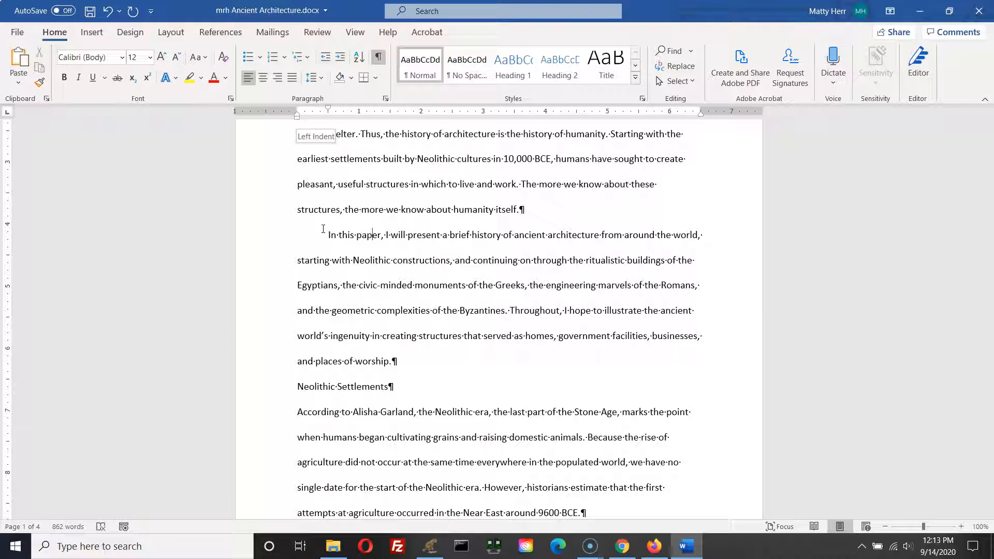
Step: Repeat the first-line indent on the first paragraph under Neolithic Settlements and the paragraph beginning "The rise of agriculture"
{"action": "left_click", "coordinate": [134, 16]}
{"action": "left_click", "coordinate": [137, 17]}
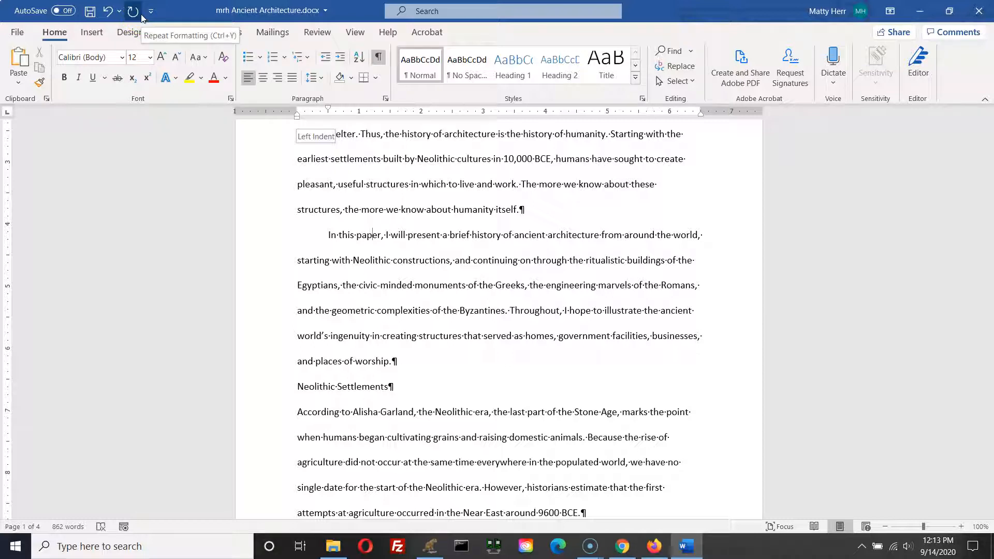
{"action": "left_click", "coordinate": [330, 415]}
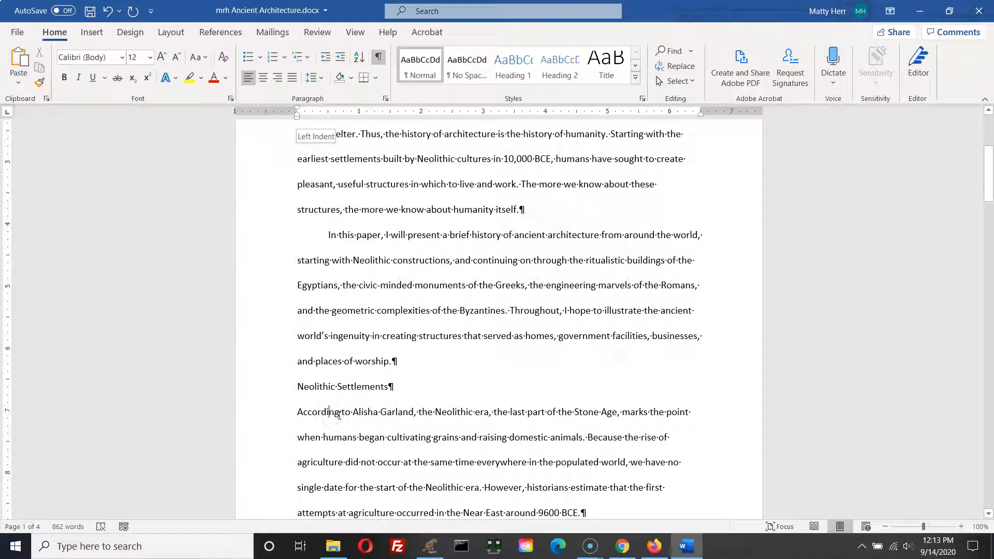
{"action": "left_click", "coordinate": [133, 10]}
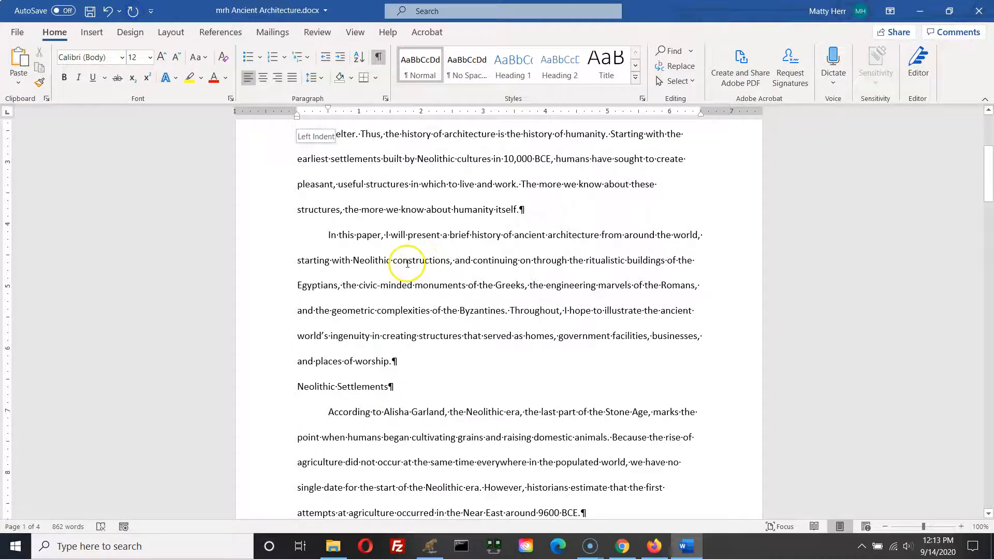
{"action": "scroll", "coordinate": [407, 264], "scroll_direction": "down", "scroll_amount": 10}
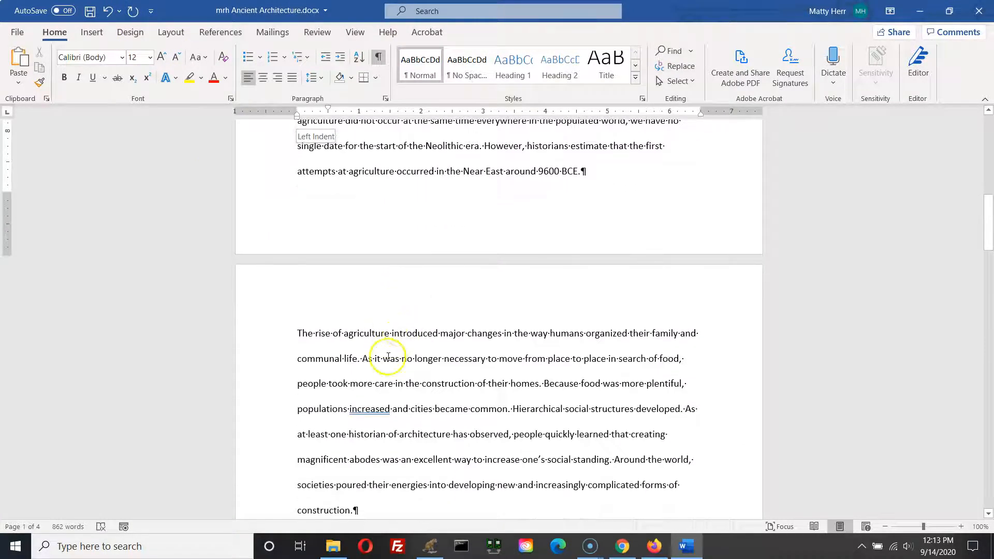
{"action": "left_click", "coordinate": [363, 334]}
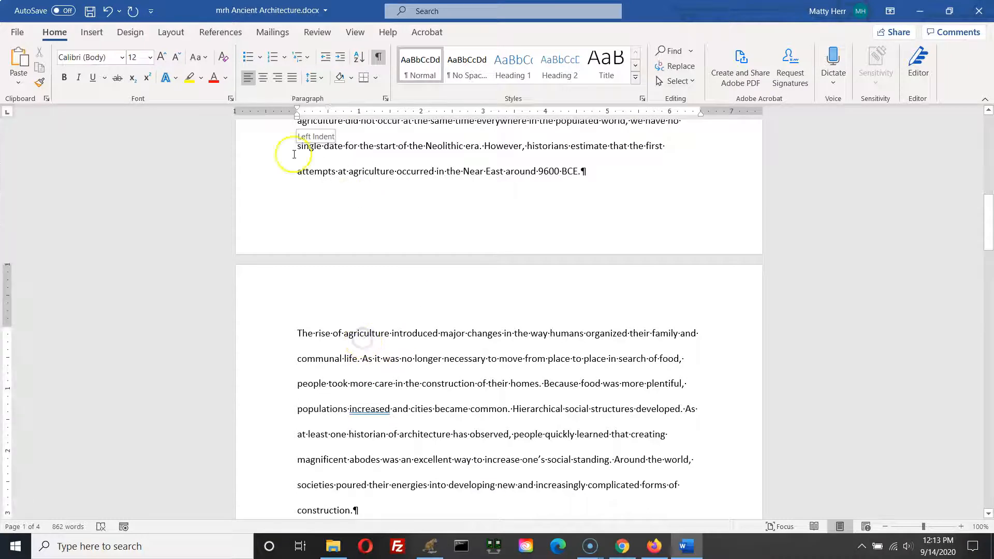
{"action": "left_click", "coordinate": [134, 17]}
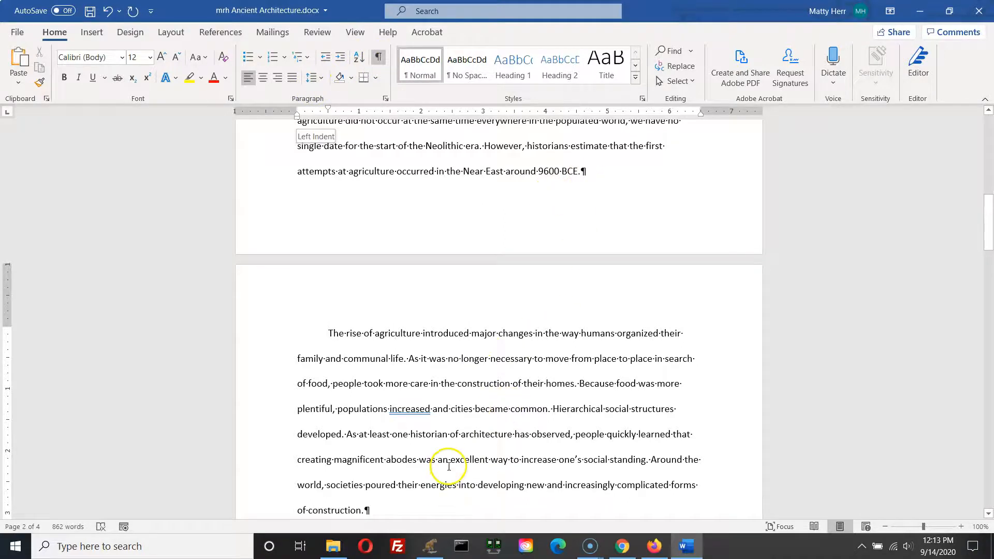
Step: Repeat the first-line indent on the "The Neolithic societies", "The most stunning examples" and "Wood was scarce" paragraphs
{"action": "scroll", "coordinate": [449, 461], "scroll_direction": "down", "scroll_amount": 2}
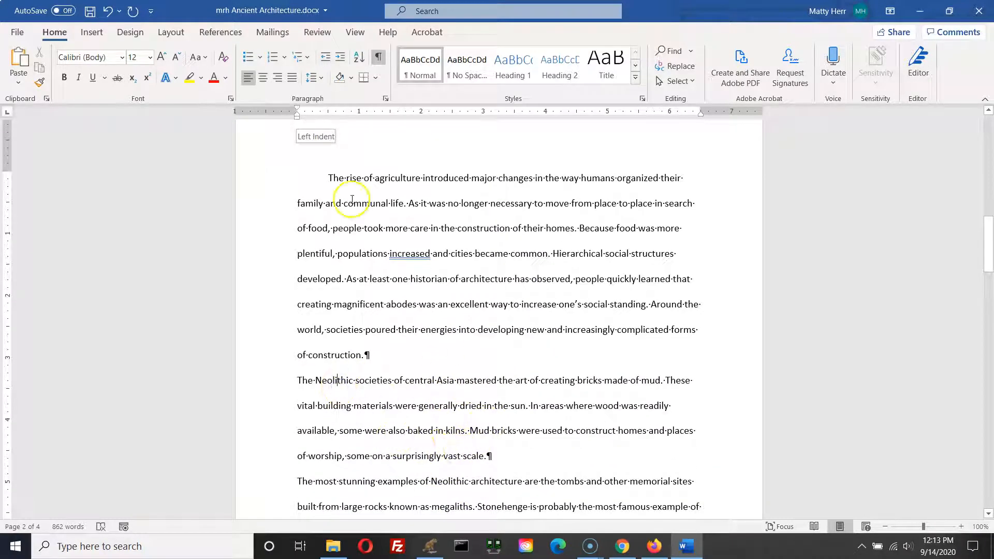
{"action": "left_click", "coordinate": [133, 11]}
{"action": "scroll", "coordinate": [415, 414], "scroll_direction": "down", "scroll_amount": 2}
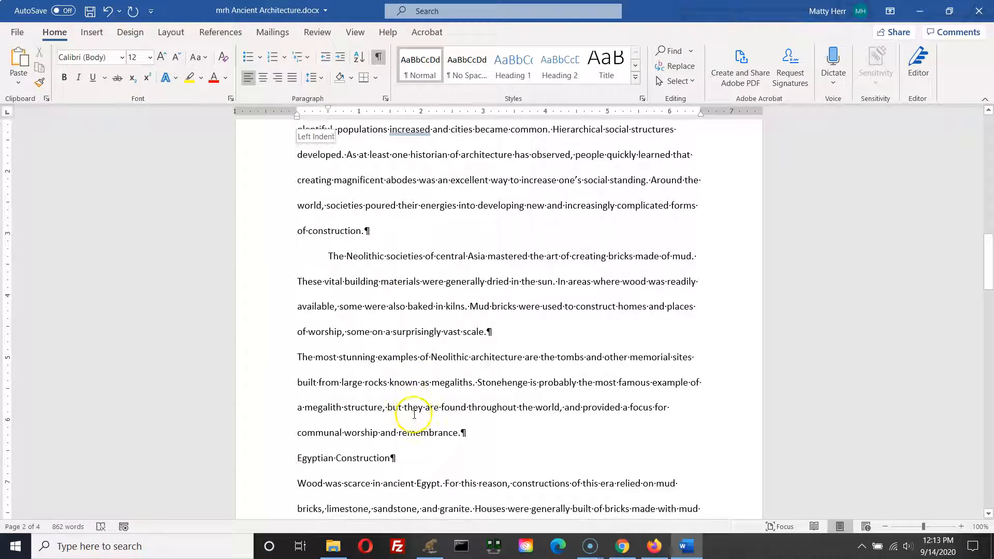
{"action": "left_click", "coordinate": [334, 357]}
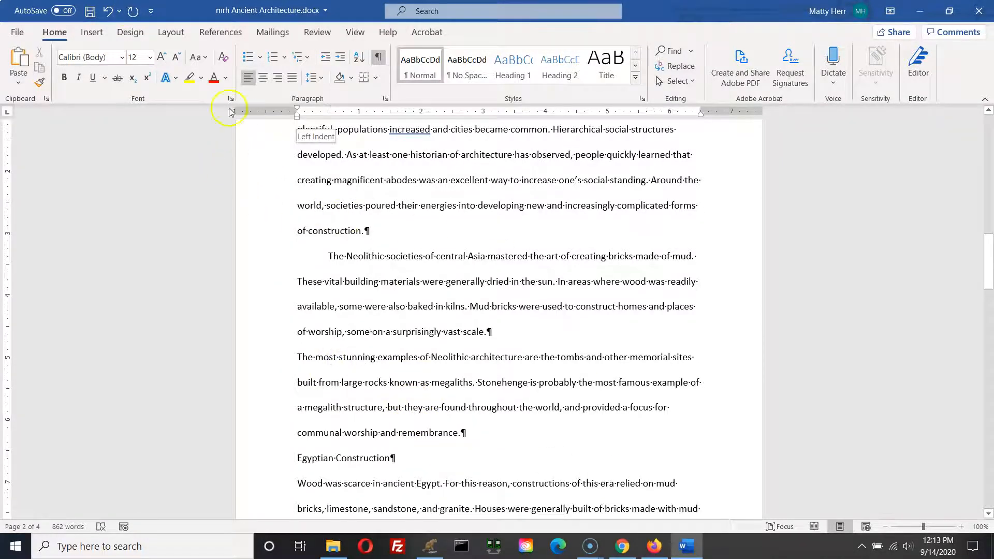
{"action": "left_click", "coordinate": [133, 11]}
{"action": "scroll", "coordinate": [504, 424], "scroll_direction": "down", "scroll_amount": 2}
{"action": "left_click", "coordinate": [344, 391]}
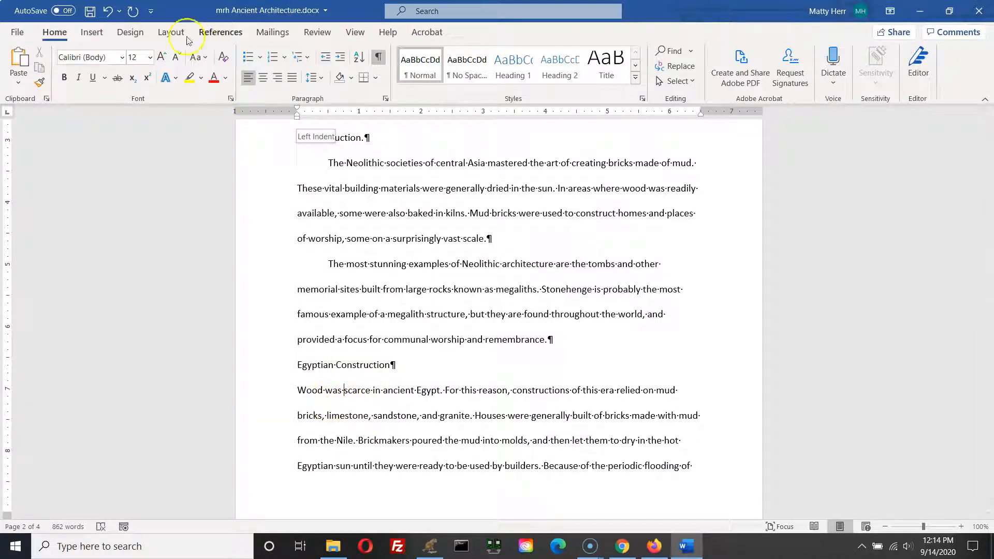
{"action": "left_click", "coordinate": [133, 11]}
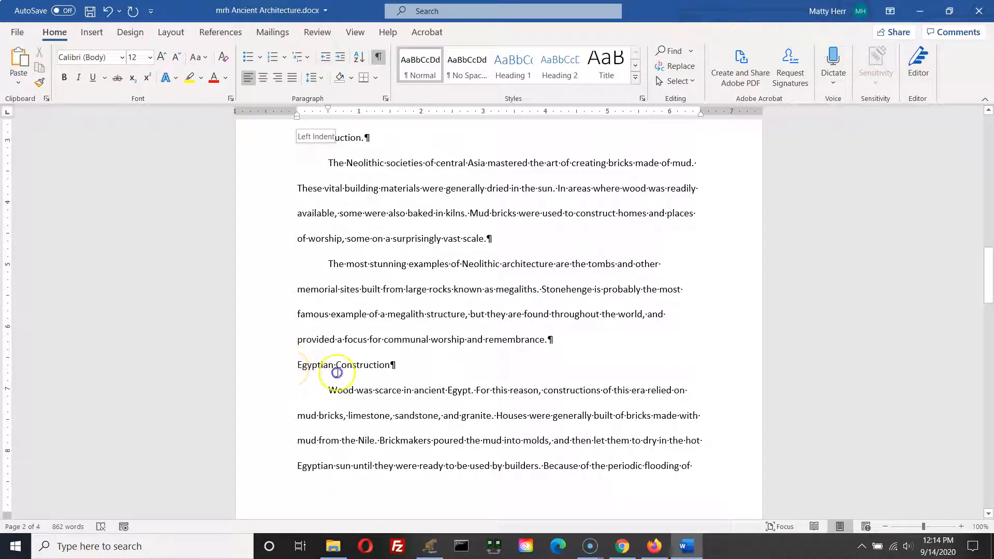
Step: Examine the Neolithic Settlements and Egyptian Construction section headings
{"action": "triple_click", "coordinate": [331, 364]}
{"action": "scroll", "coordinate": [440, 381], "scroll_direction": "up", "scroll_amount": 1}
{"action": "scroll", "coordinate": [431, 372], "scroll_direction": "up", "scroll_amount": 6}
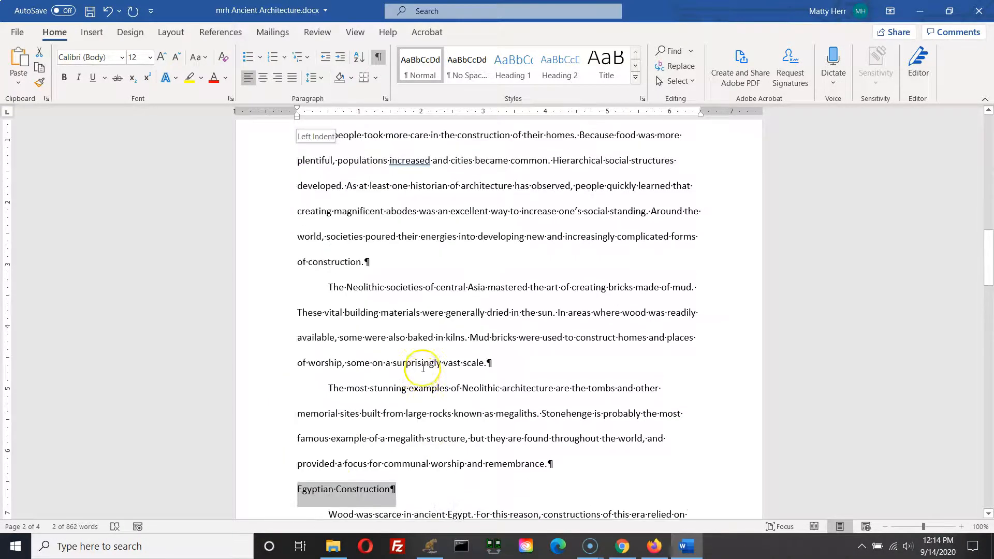
{"action": "scroll", "coordinate": [416, 337], "scroll_direction": "up", "scroll_amount": 3}
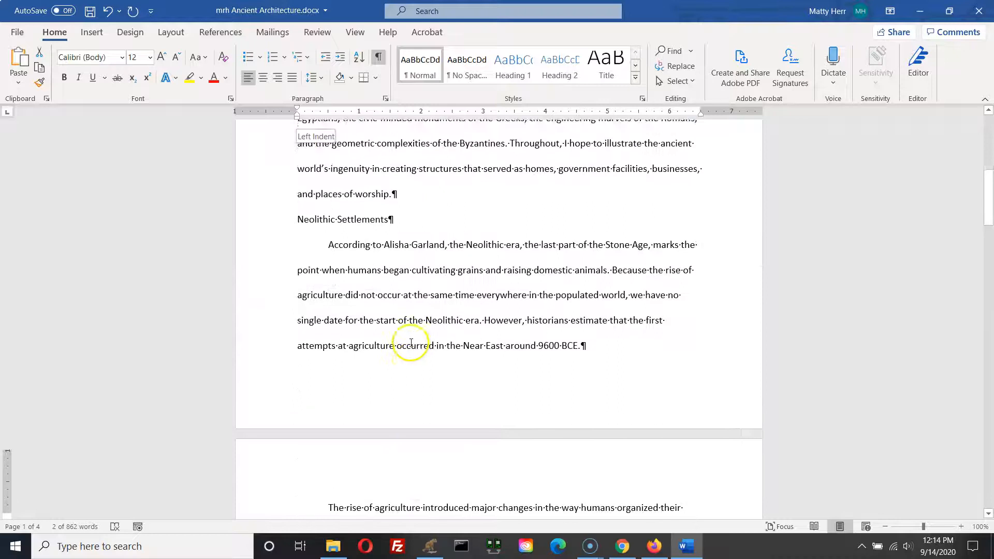
{"action": "left_click_drag", "start_coordinate": [390, 324], "coordinate": [279, 327]}
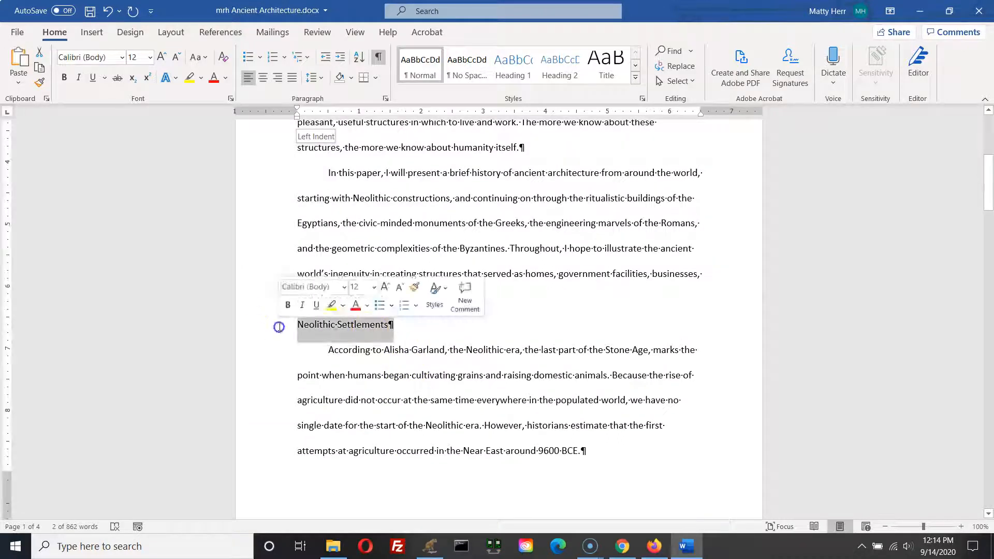
{"action": "left_click", "coordinate": [397, 399]}
{"action": "scroll", "coordinate": [397, 398], "scroll_direction": "down", "scroll_amount": 6}
{"action": "scroll", "coordinate": [397, 399], "scroll_direction": "down", "scroll_amount": 4}
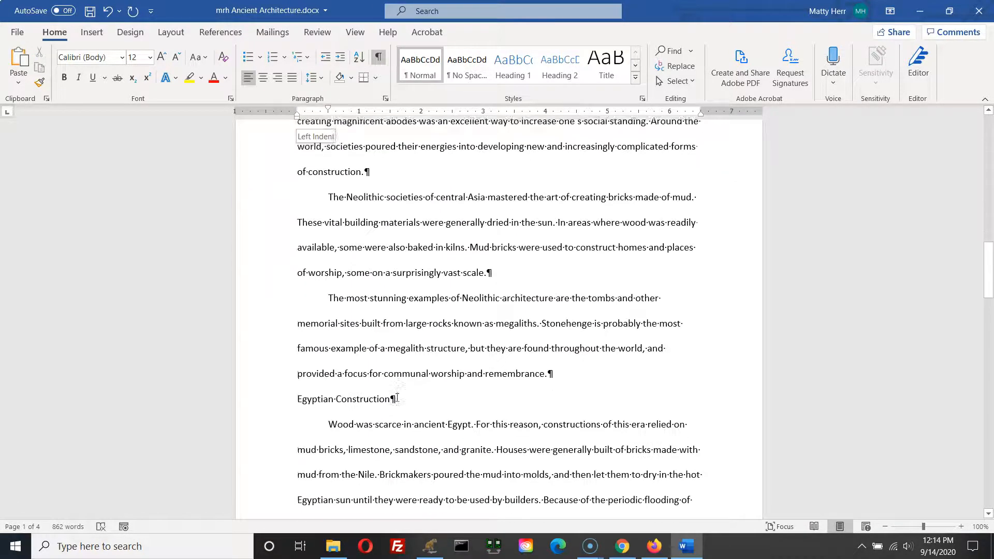
Step: Repeat the first-line indent on the paragraph beginning "Stone was typically reserved" in the Egyptian Construction section
{"action": "left_click", "coordinate": [380, 402]}
{"action": "scroll", "coordinate": [383, 400], "scroll_direction": "down", "scroll_amount": 2}
{"action": "scroll", "coordinate": [383, 401], "scroll_direction": "down", "scroll_amount": 3}
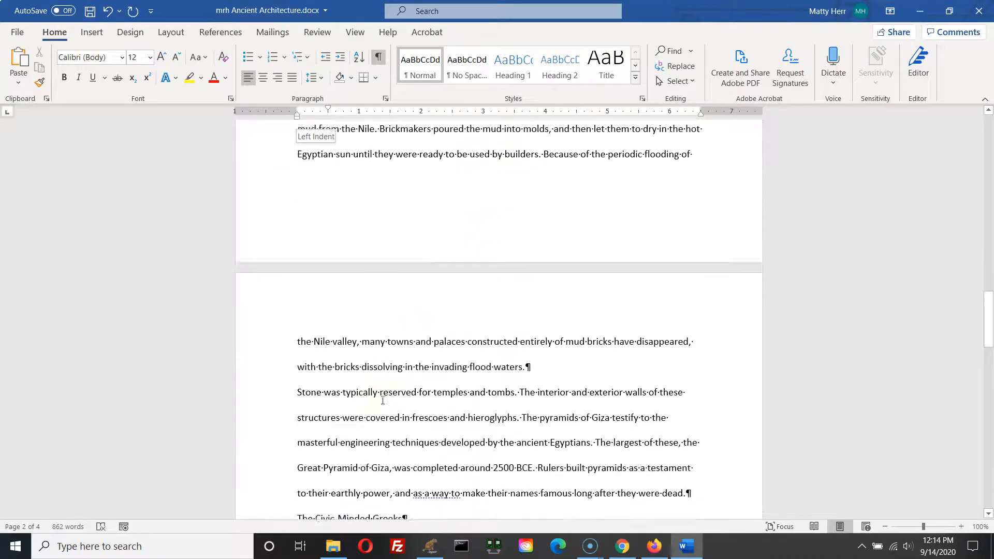
{"action": "left_click", "coordinate": [352, 337]}
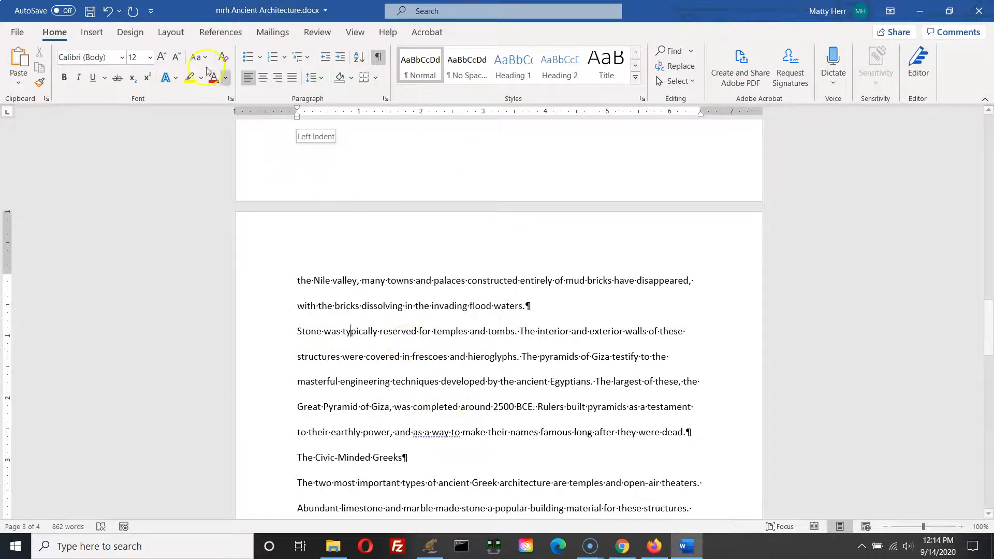
{"action": "left_click", "coordinate": [133, 10]}
Step: Repeat the first-line indent on the first paragraph under The Civic-Minded Greeks, beginning "The two most important"
{"action": "scroll", "coordinate": [325, 332], "scroll_direction": "down", "scroll_amount": 1}
{"action": "scroll", "coordinate": [325, 332], "scroll_direction": "down", "scroll_amount": 2}
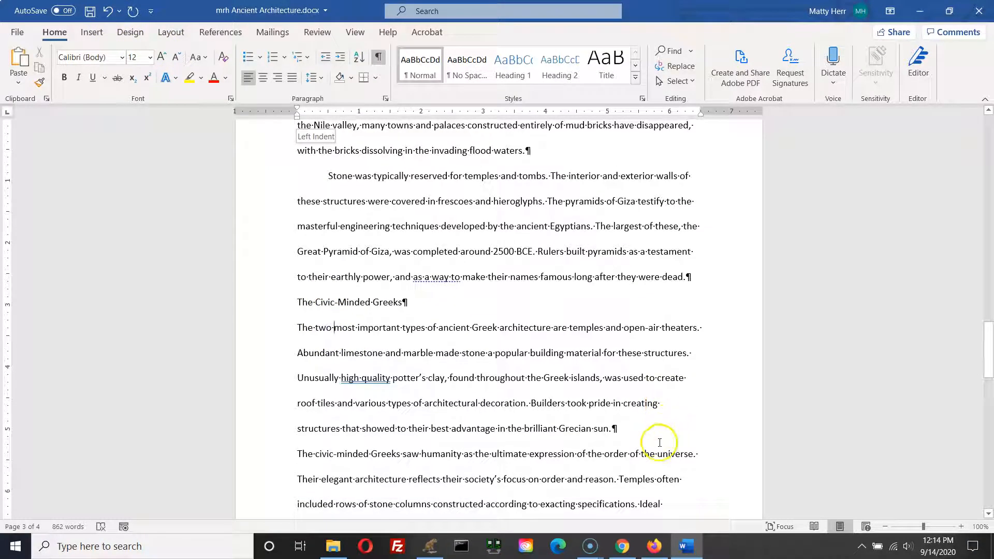
{"action": "left_click", "coordinate": [133, 11]}
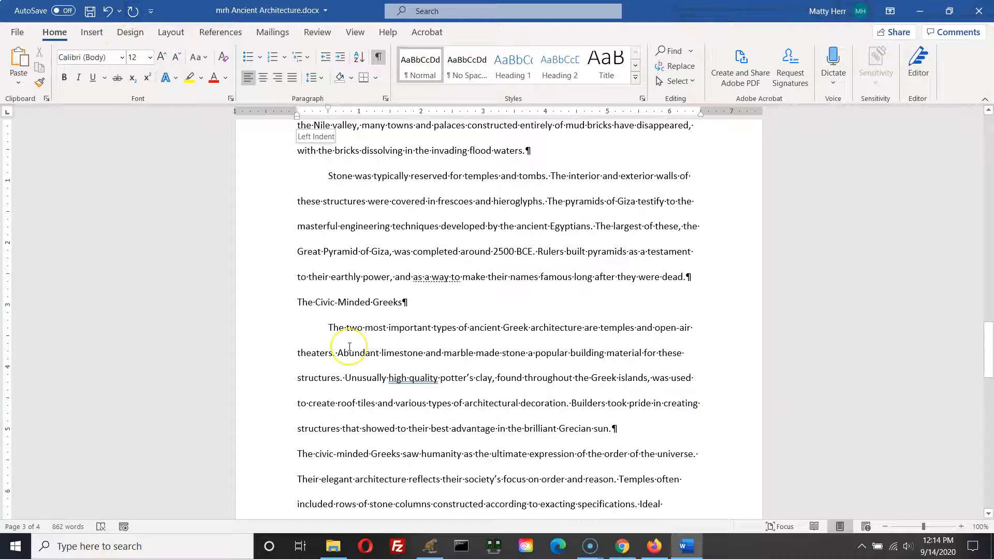
Step: Repeat the first-line indent on the "Ancient Greek architecture" paragraph and the paragraph under Roman Achievement
{"action": "scroll", "coordinate": [354, 342], "scroll_direction": "down", "scroll_amount": 3}
{"action": "left_click", "coordinate": [342, 394]}
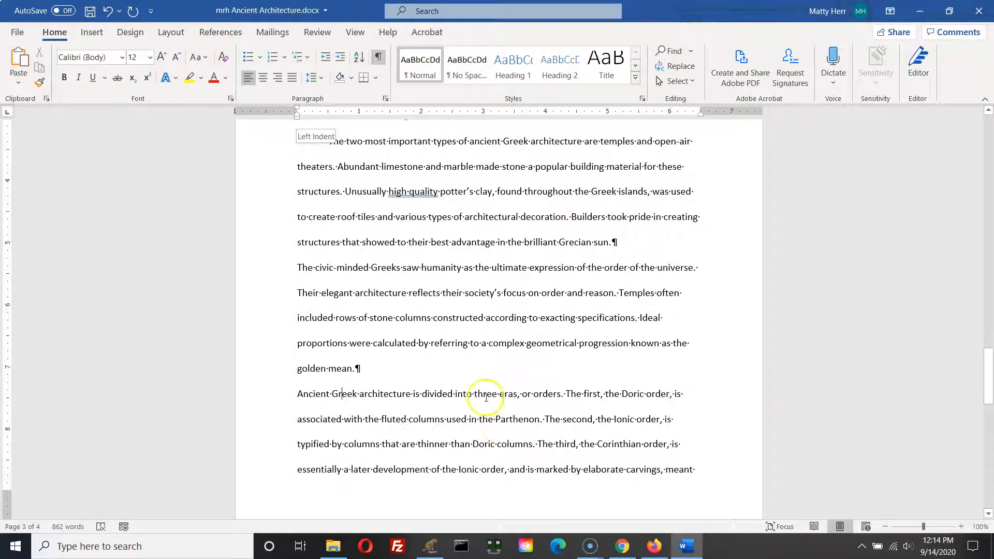
{"action": "left_click", "coordinate": [128, 17]}
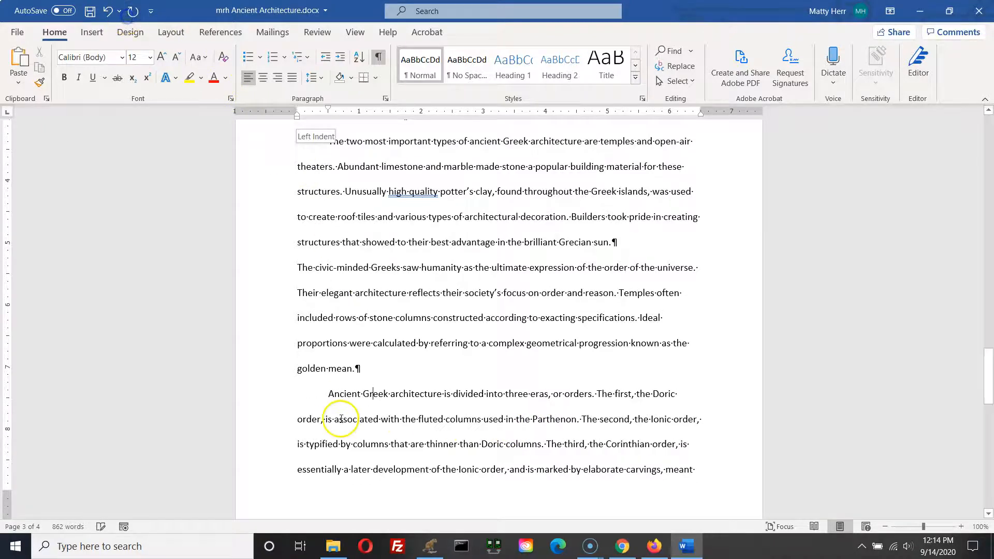
{"action": "scroll", "coordinate": [334, 417], "scroll_direction": "down", "scroll_amount": 5}
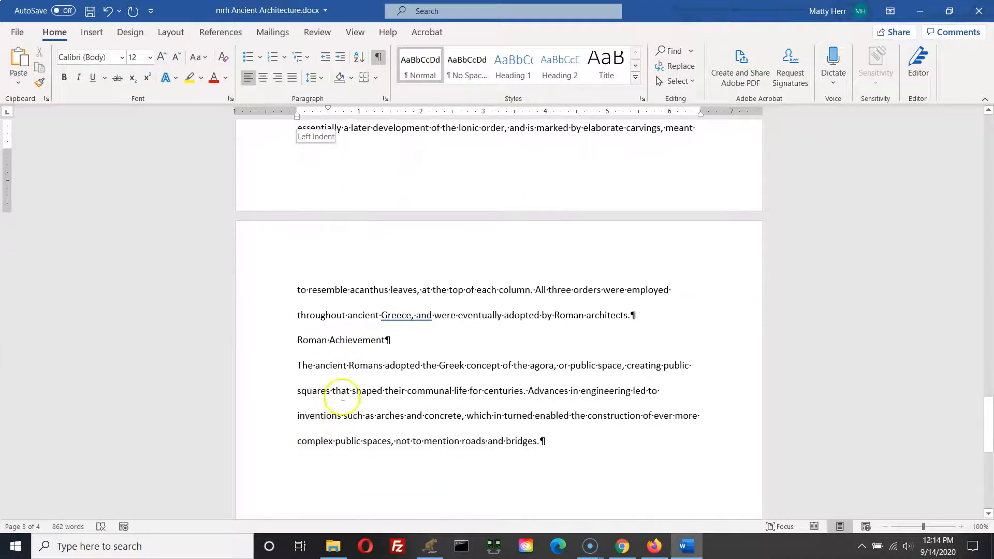
{"action": "left_click", "coordinate": [348, 365]}
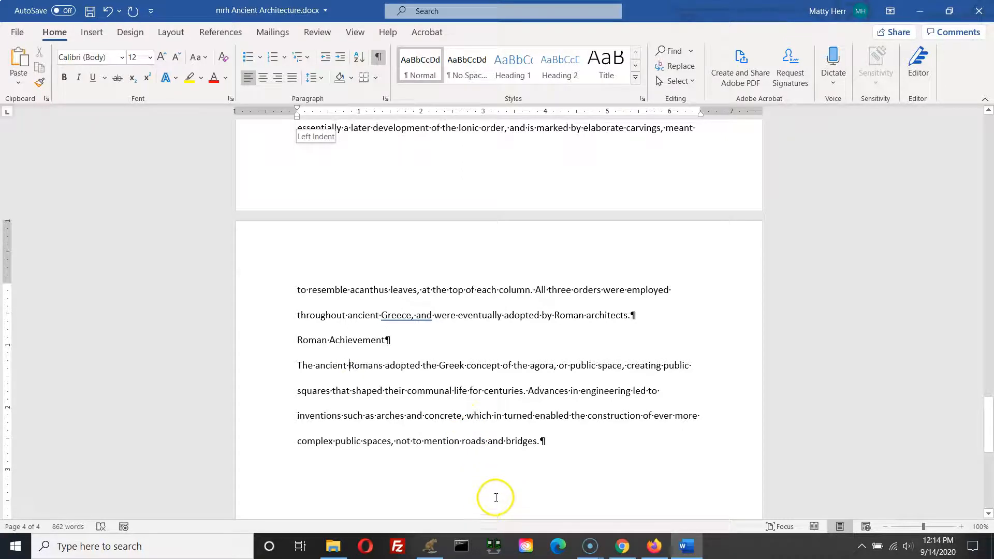
{"action": "left_click", "coordinate": [133, 14]}
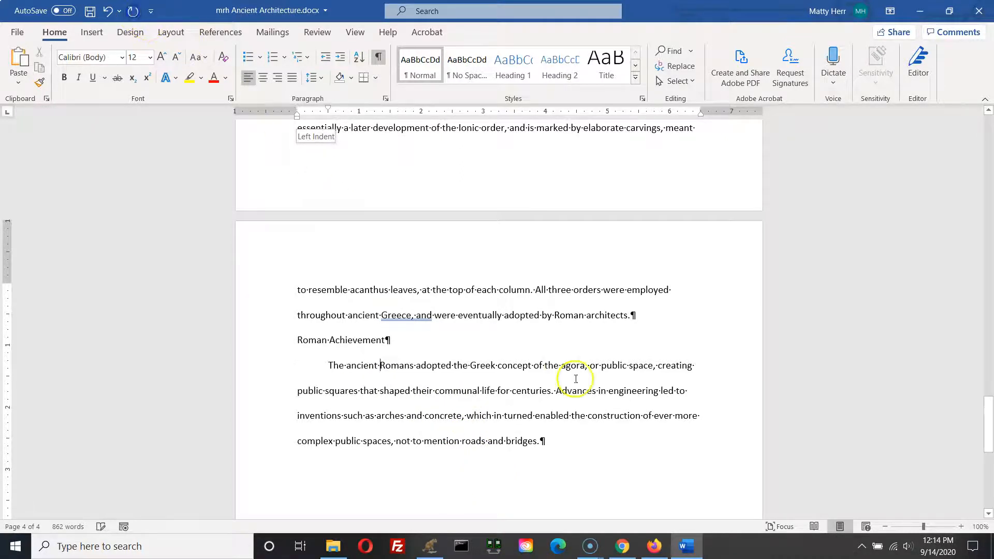
Step: Repeat the first-line indent on the paragraph beginning "The civic-minded Greeks"
{"action": "scroll", "coordinate": [507, 421], "scroll_direction": "down", "scroll_amount": 5}
{"action": "scroll", "coordinate": [506, 423], "scroll_direction": "up", "scroll_amount": 8}
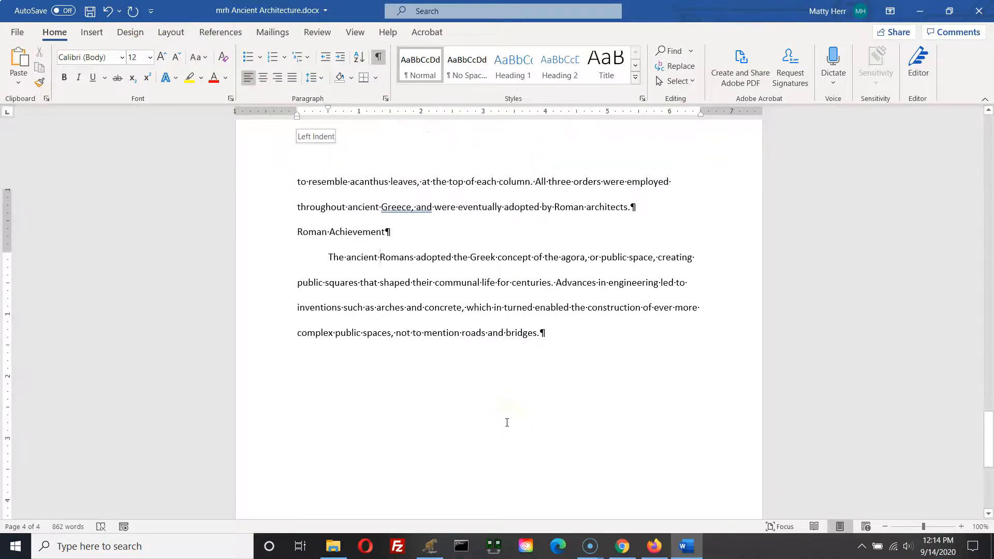
{"action": "scroll", "coordinate": [507, 422], "scroll_direction": "up", "scroll_amount": 3}
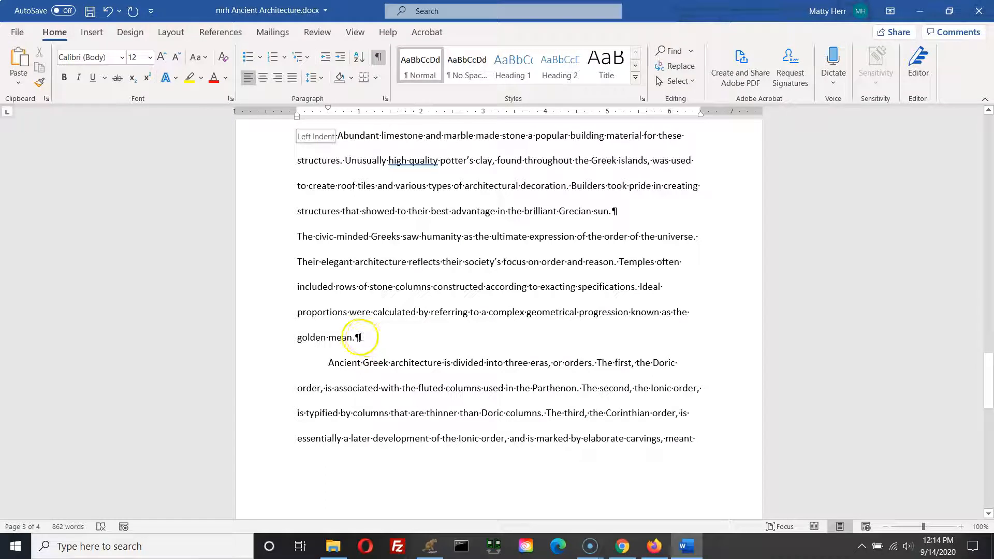
{"action": "left_click", "coordinate": [322, 237]}
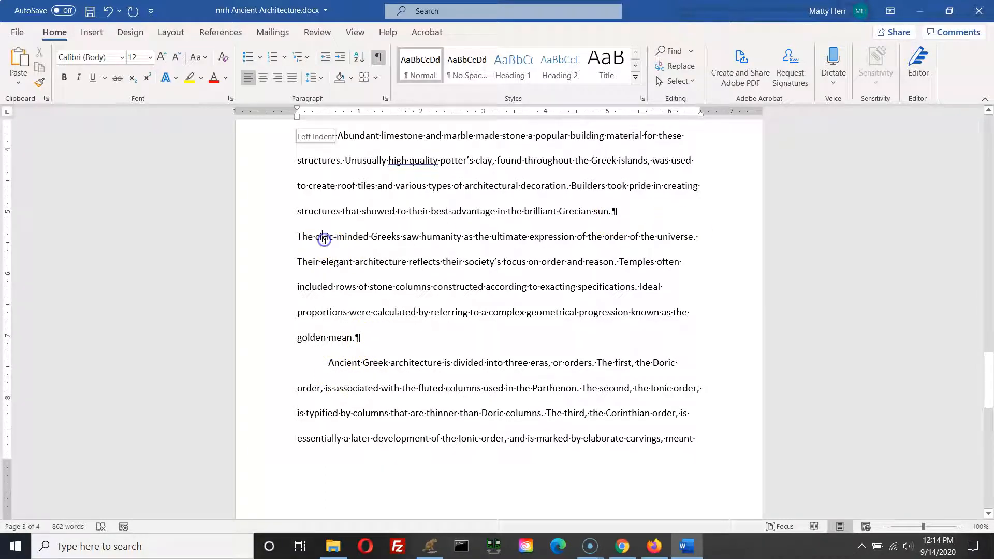
{"action": "left_click", "coordinate": [135, 12]}
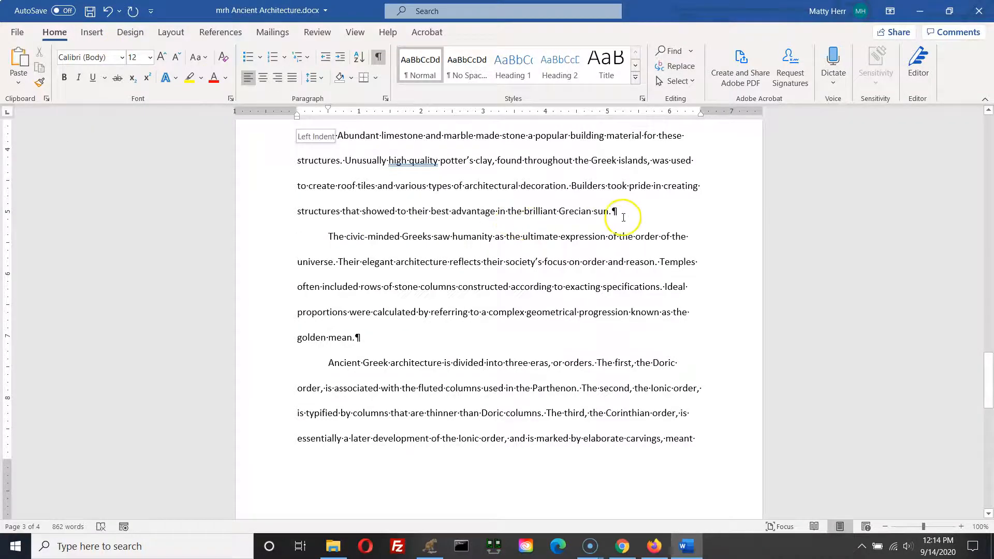
Step: Review the body paragraphs' first-line indents from the Greek section back up to the opening paragraphs
{"action": "scroll", "coordinate": [603, 229], "scroll_direction": "up", "scroll_amount": 5}
{"action": "scroll", "coordinate": [604, 229], "scroll_direction": "up", "scroll_amount": 3}
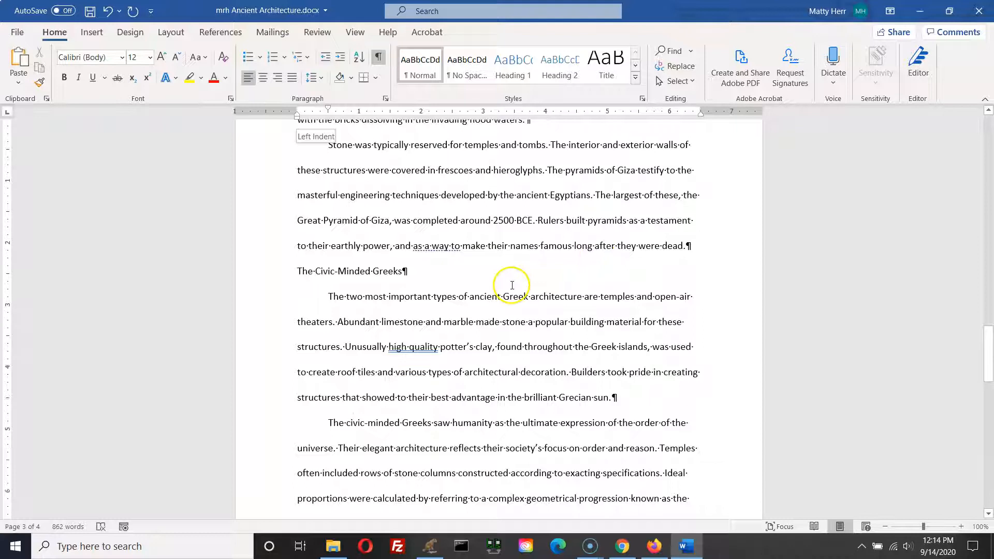
{"action": "scroll", "coordinate": [511, 286], "scroll_direction": "up", "scroll_amount": 10}
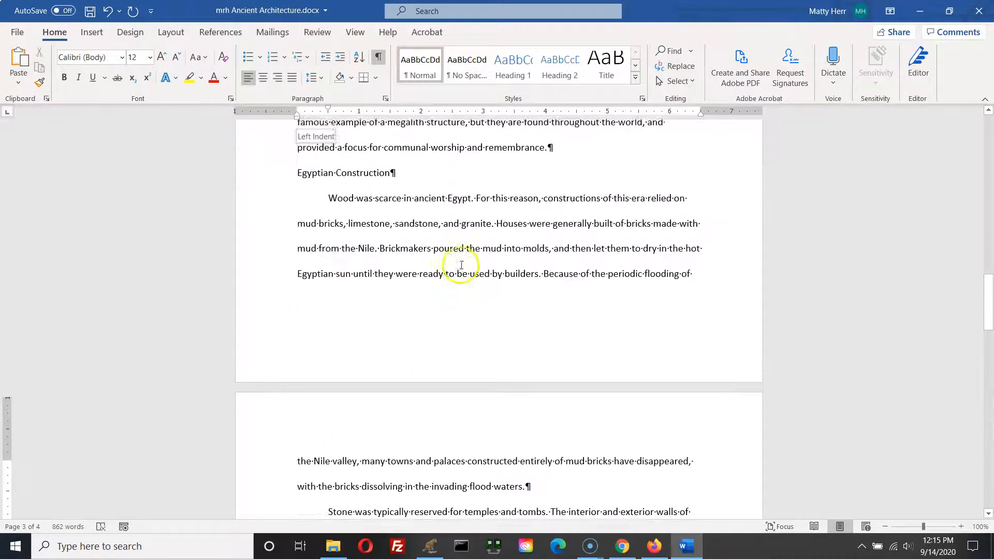
{"action": "scroll", "coordinate": [468, 272], "scroll_direction": "up", "scroll_amount": 8}
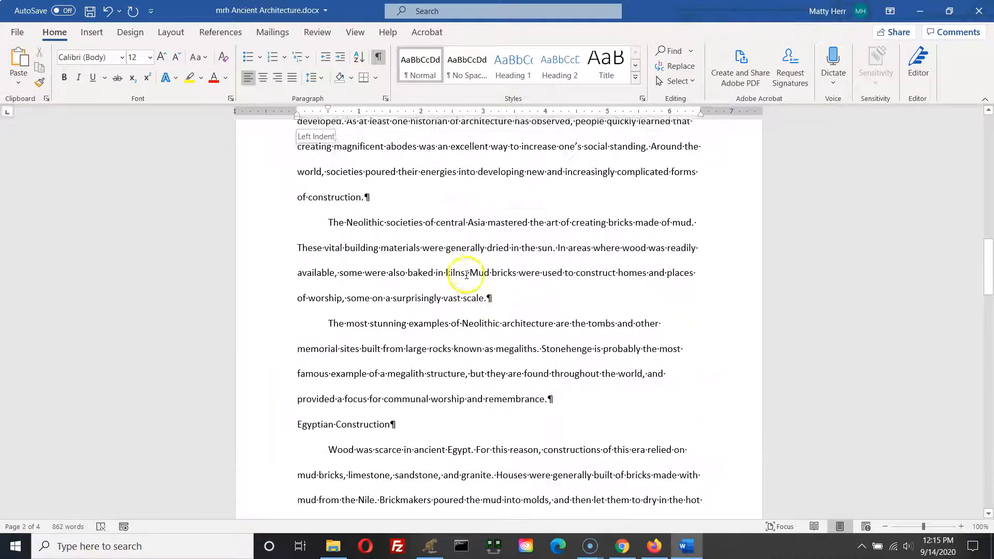
{"action": "scroll", "coordinate": [466, 278], "scroll_direction": "up", "scroll_amount": 1}
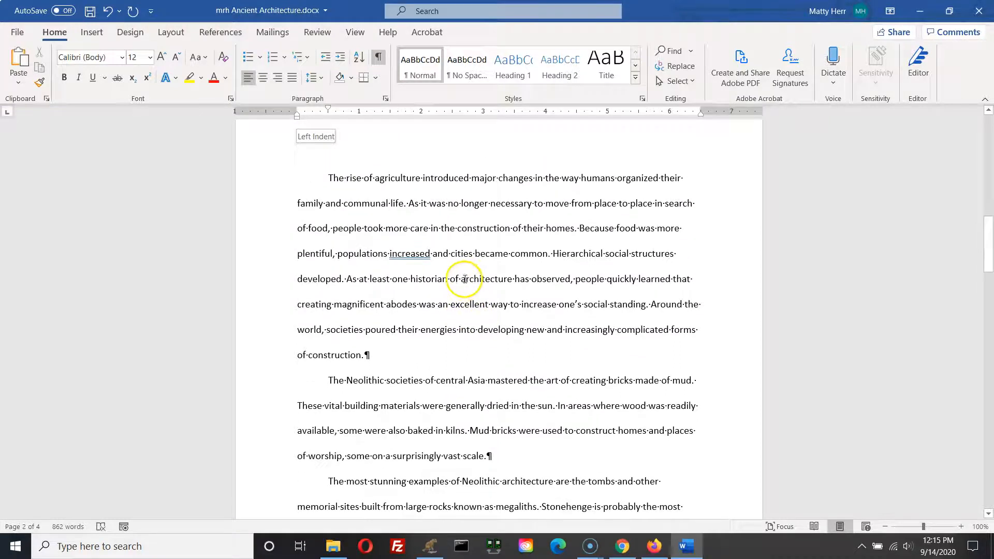
{"action": "scroll", "coordinate": [464, 280], "scroll_direction": "up", "scroll_amount": 10}
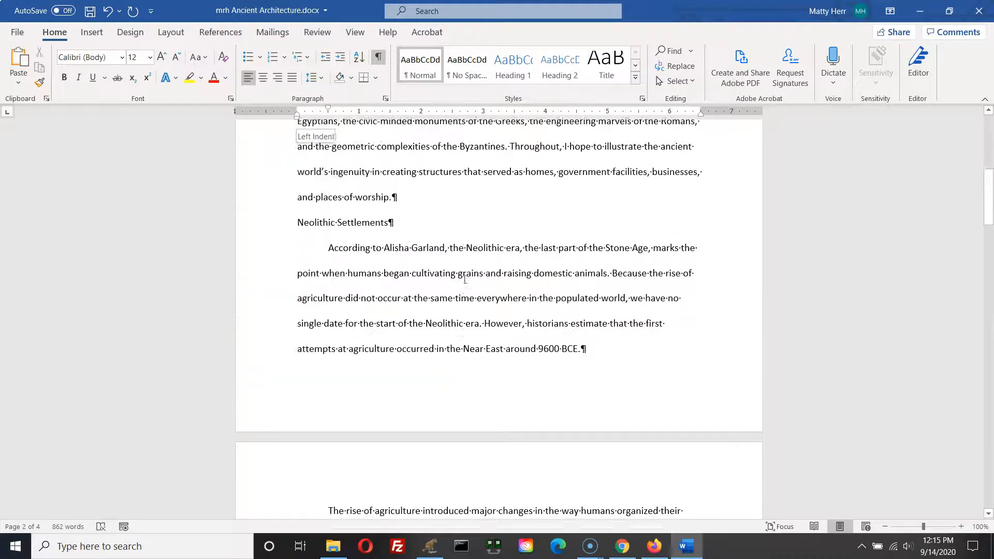
{"action": "scroll", "coordinate": [464, 279], "scroll_direction": "up", "scroll_amount": 10}
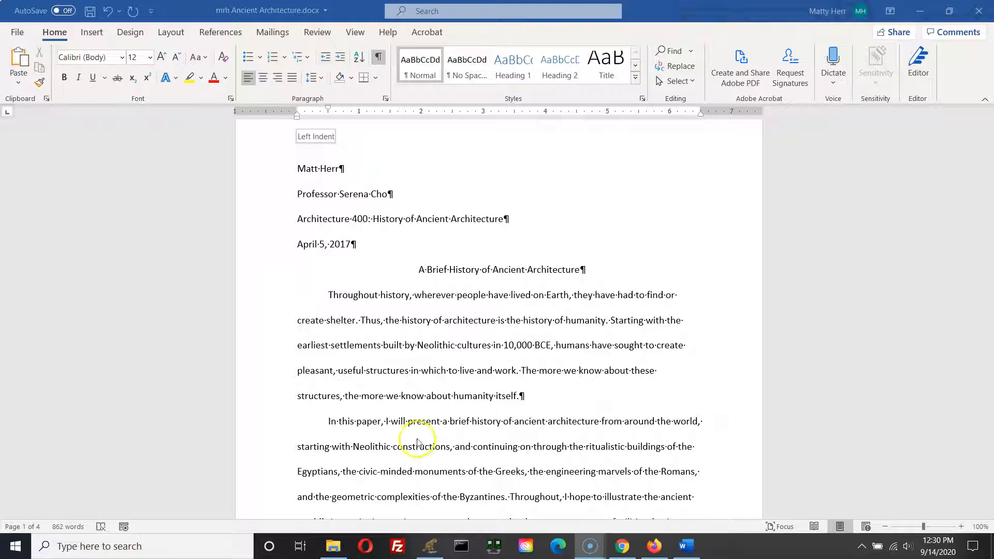
{"action": "left_click", "coordinate": [359, 322]}
{"action": "left_click", "coordinate": [364, 322]}
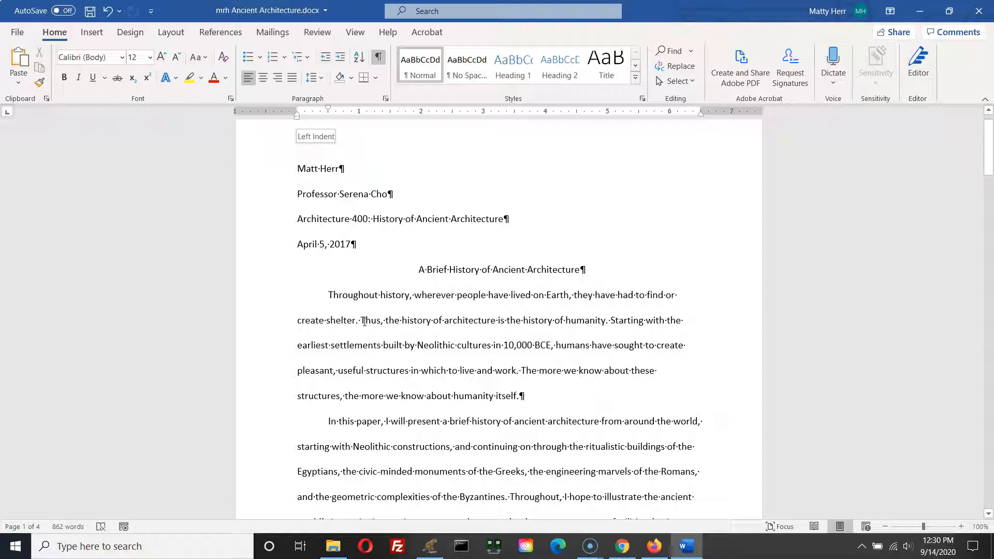
{"action": "scroll", "coordinate": [526, 348], "scroll_direction": "up", "scroll_amount": 1}
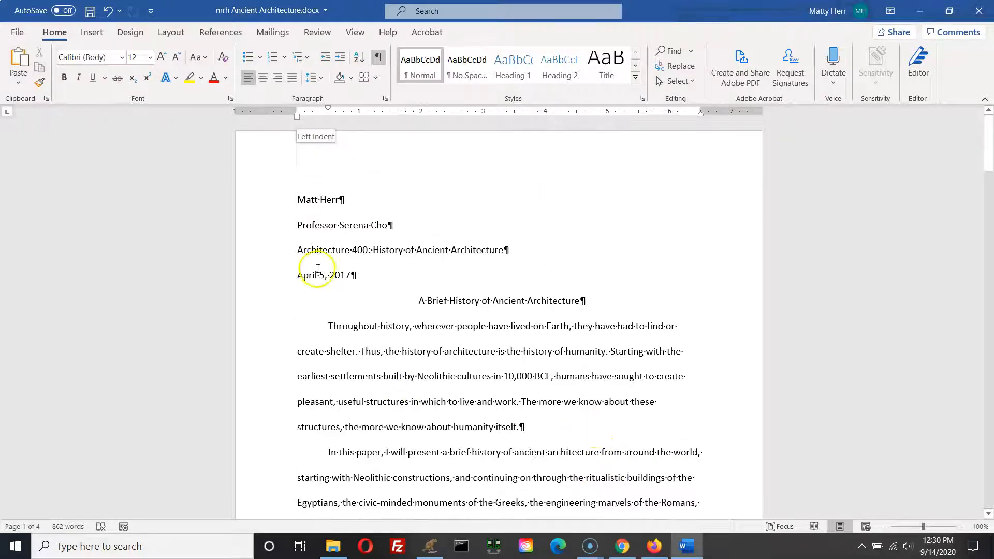
Step: Insert a Plain Number 3 page number at the top of the page and type the author's last name before it
{"action": "left_click", "coordinate": [297, 200]}
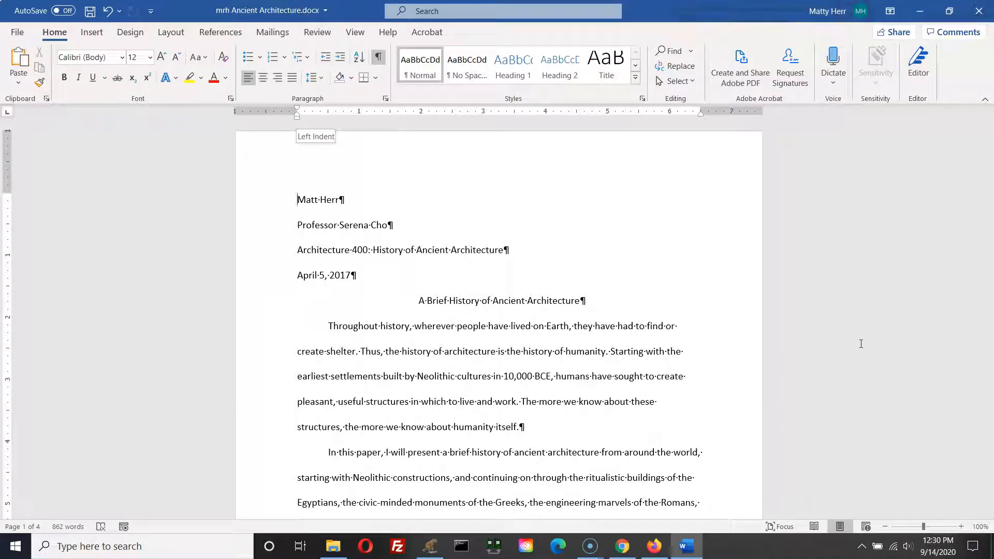
{"action": "left_click", "coordinate": [92, 39]}
{"action": "left_click", "coordinate": [97, 44]}
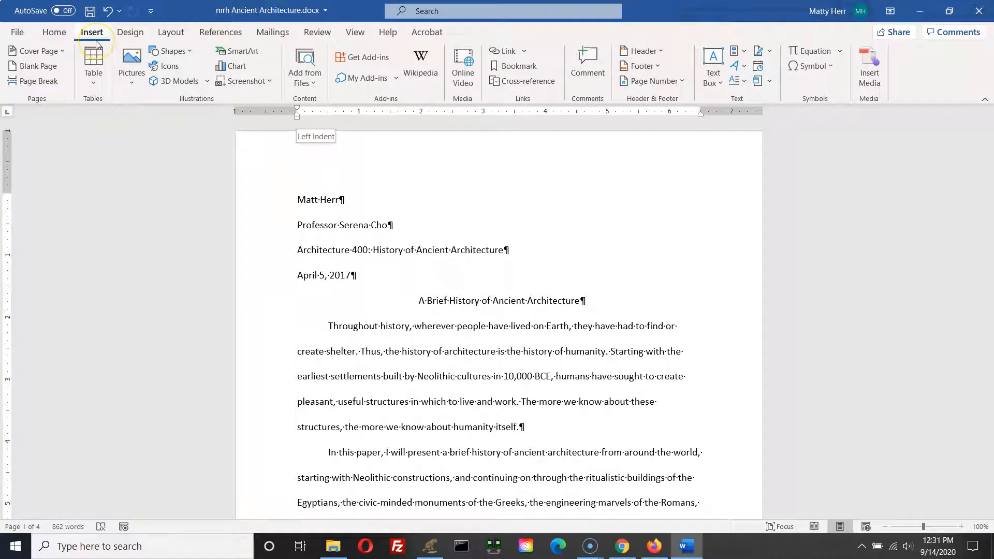
{"action": "left_click", "coordinate": [671, 81]}
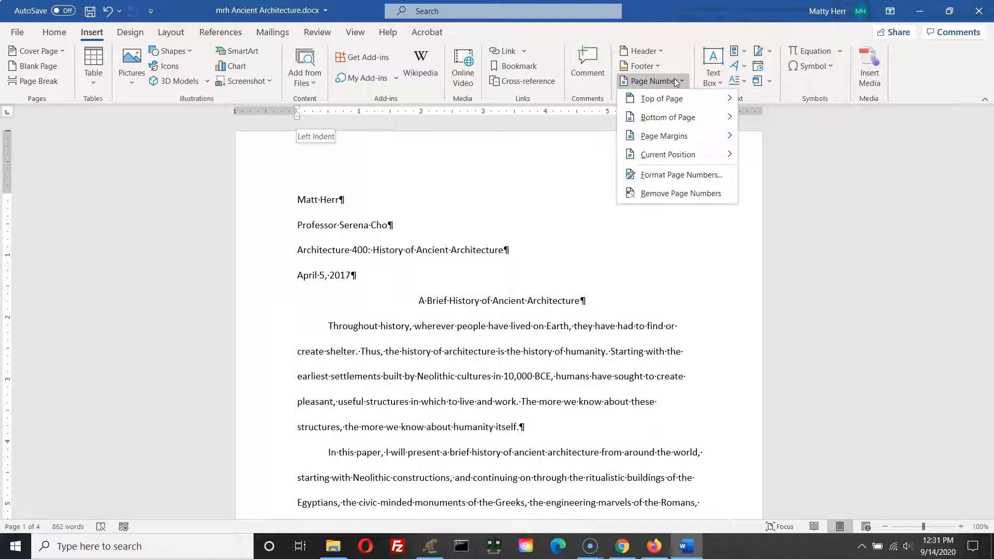
{"action": "left_click", "coordinate": [673, 100]}
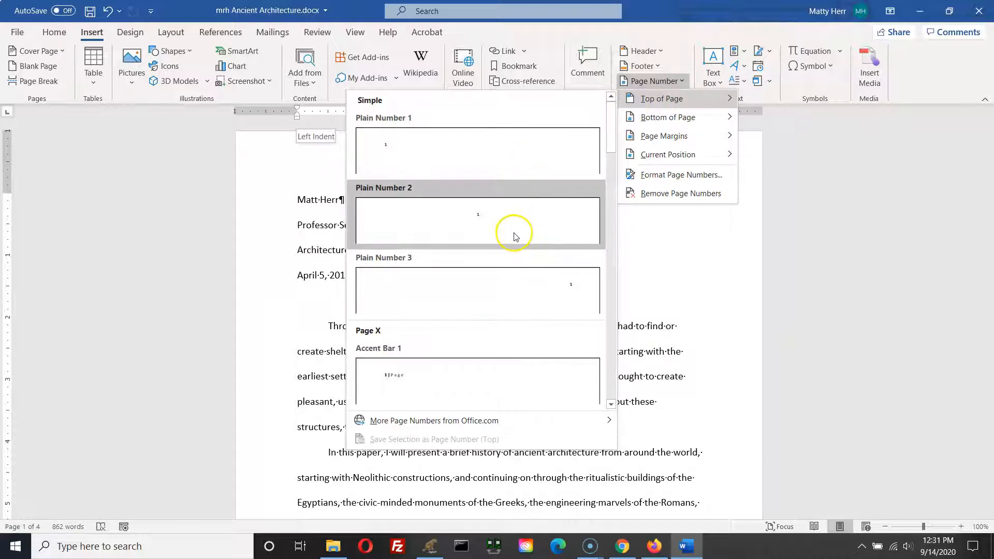
{"action": "left_click", "coordinate": [506, 276]}
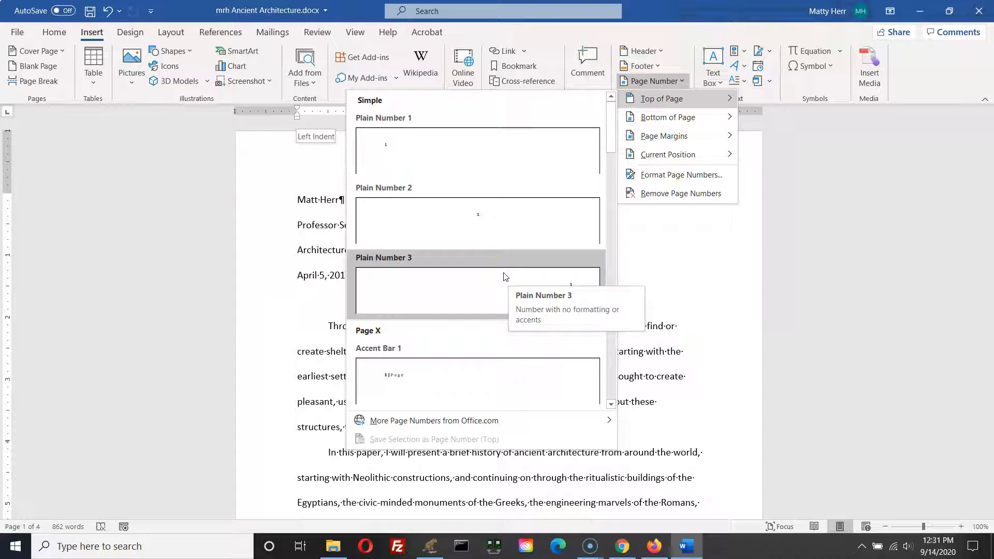
{"action": "left_click", "coordinate": [505, 276]}
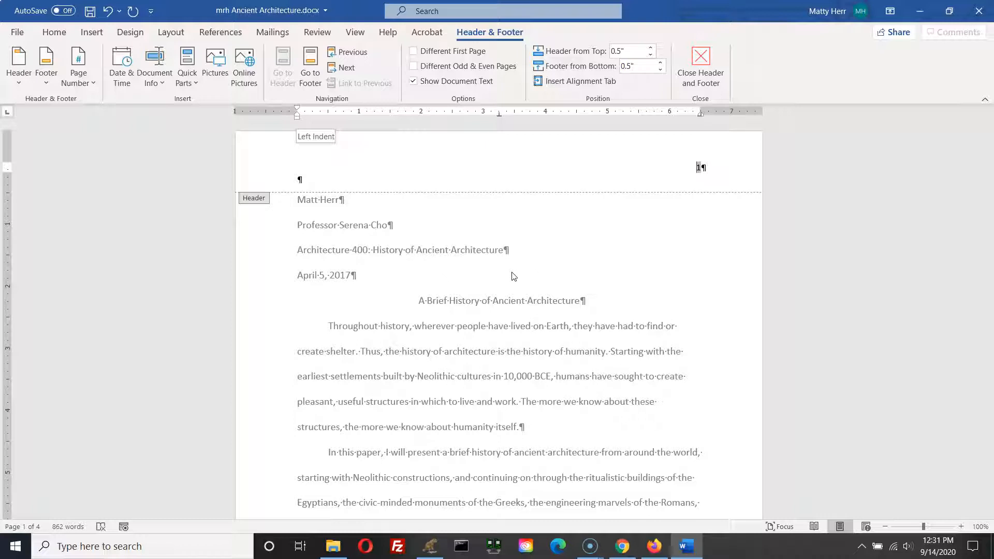
{"action": "type", "text": "Herr·"}
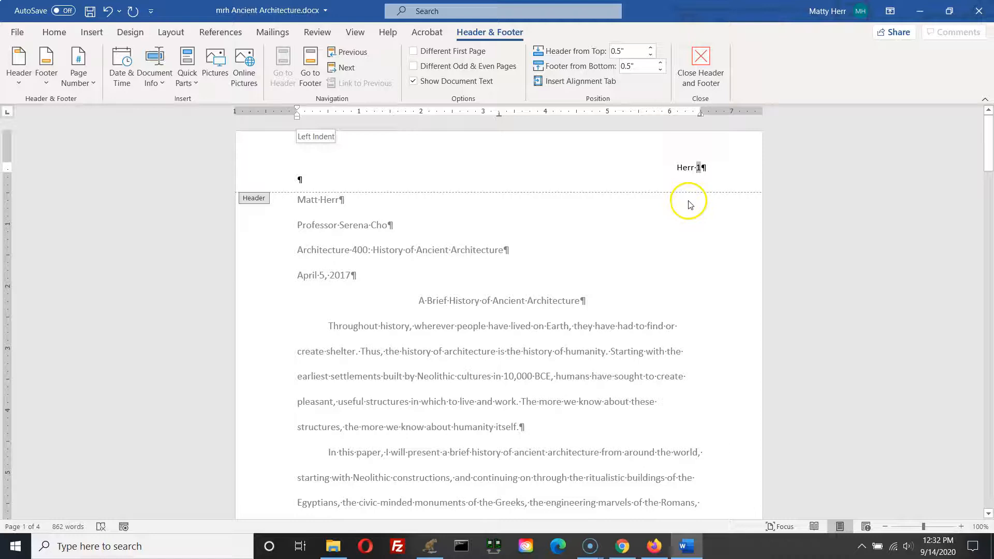
Step: Set the header's last name and page number to 12-point font size
{"action": "left_click", "coordinate": [55, 34]}
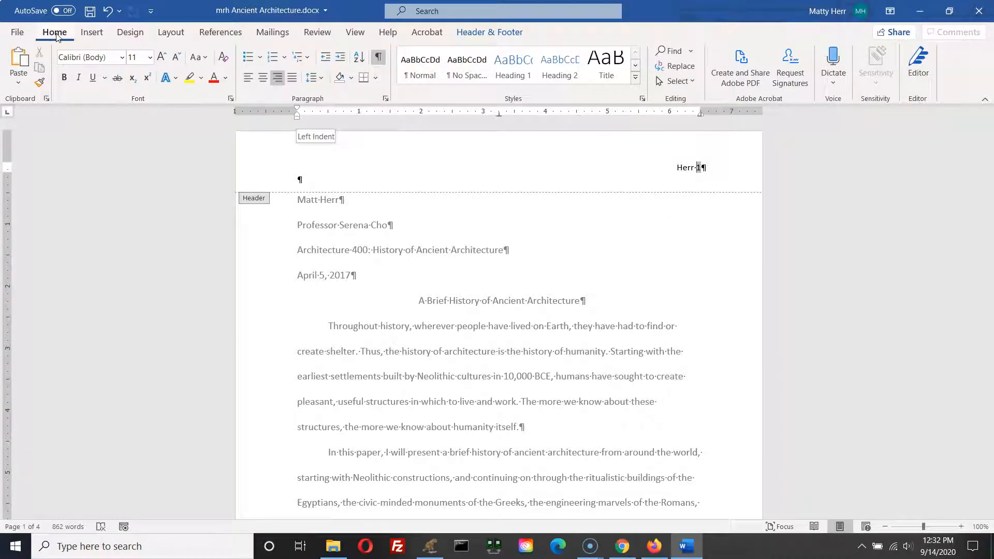
{"action": "left_click", "coordinate": [150, 58]}
{"action": "left_click", "coordinate": [138, 136]}
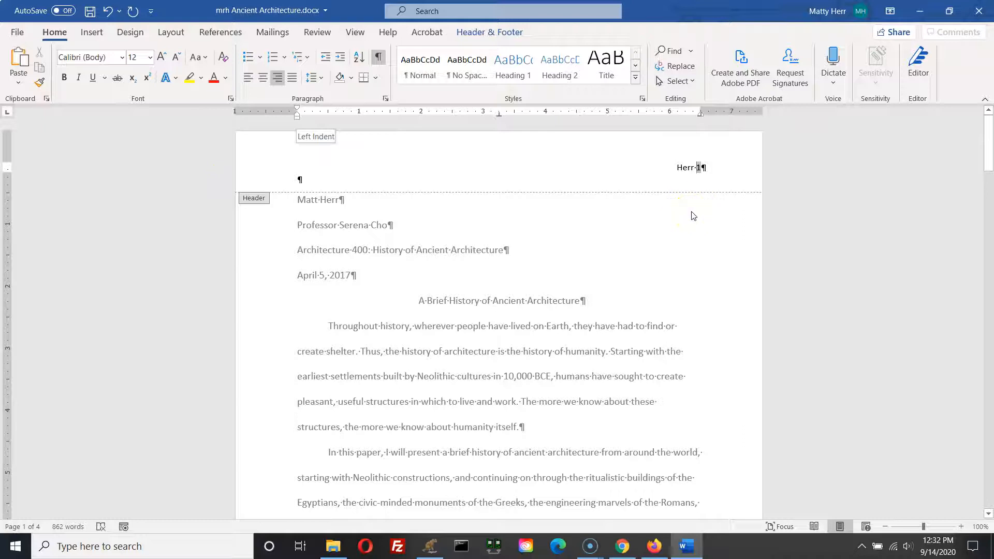
{"action": "right_click", "coordinate": [683, 167]}
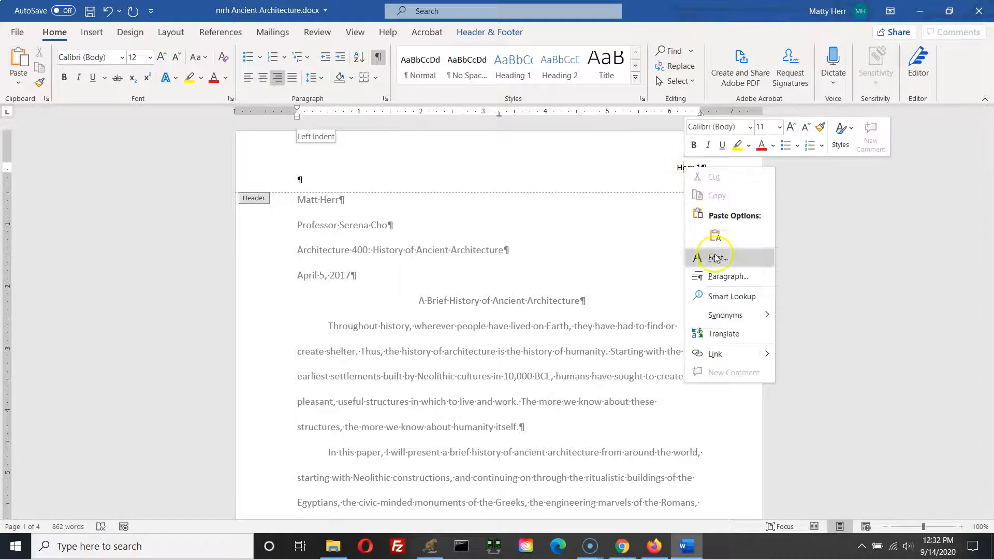
{"action": "left_click", "coordinate": [616, 167]}
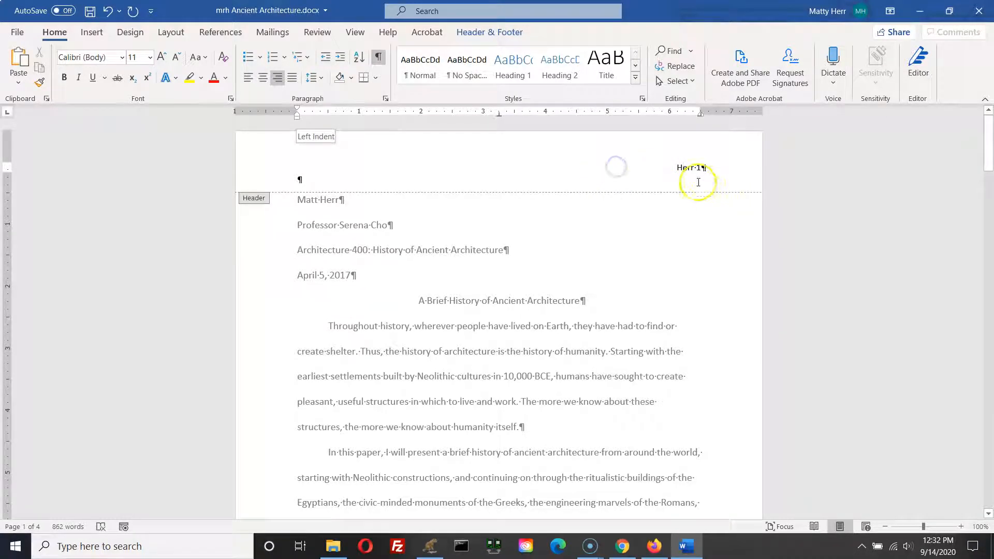
{"action": "double_click", "coordinate": [685, 168]}
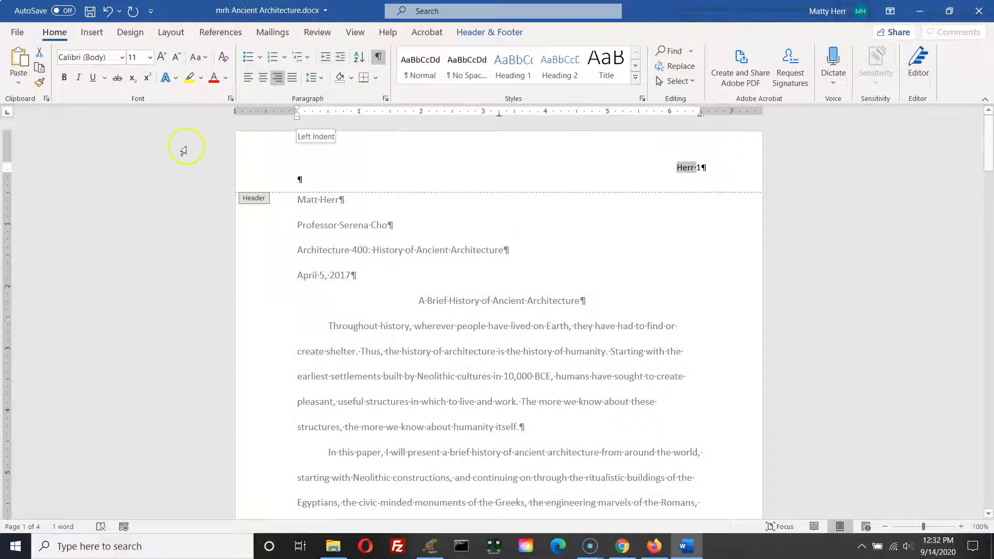
{"action": "left_click", "coordinate": [150, 58]}
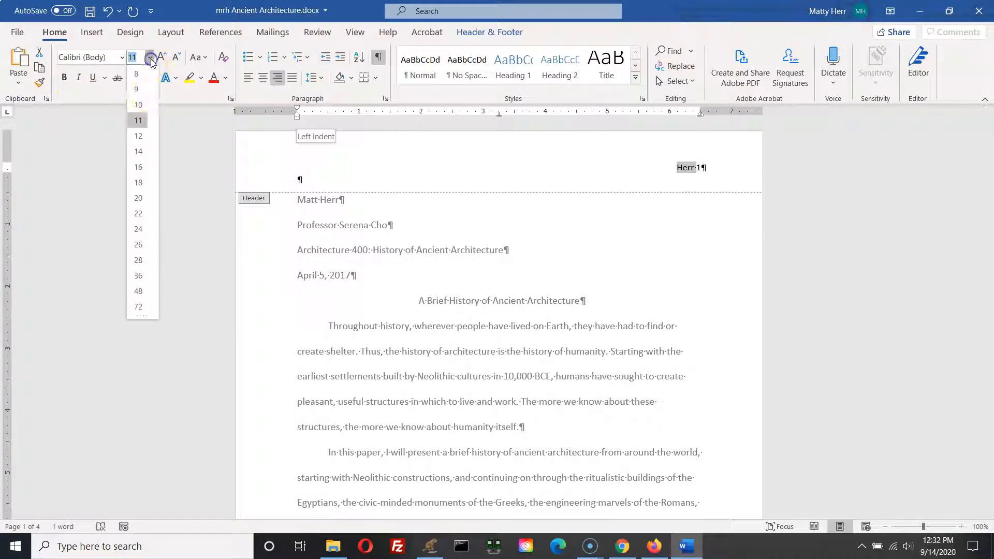
{"action": "left_click", "coordinate": [140, 136]}
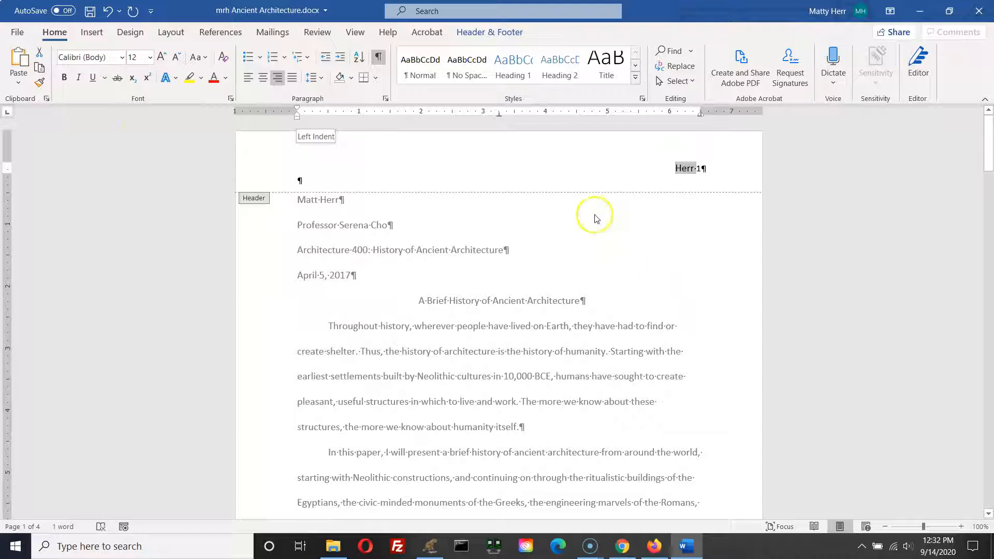
Step: Review the running header's name and page number across the first few pages
{"action": "left_click", "coordinate": [298, 155]}
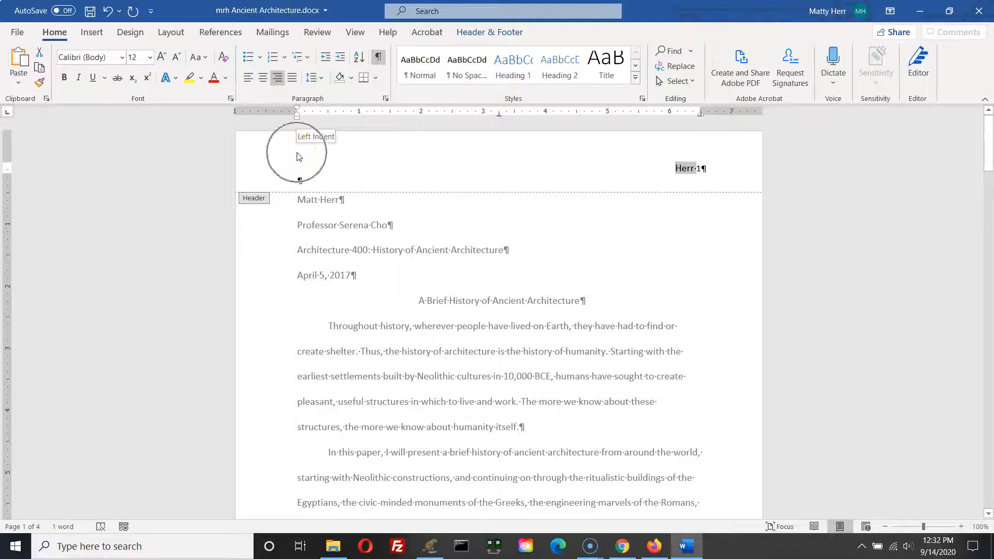
{"action": "left_click", "coordinate": [467, 328]}
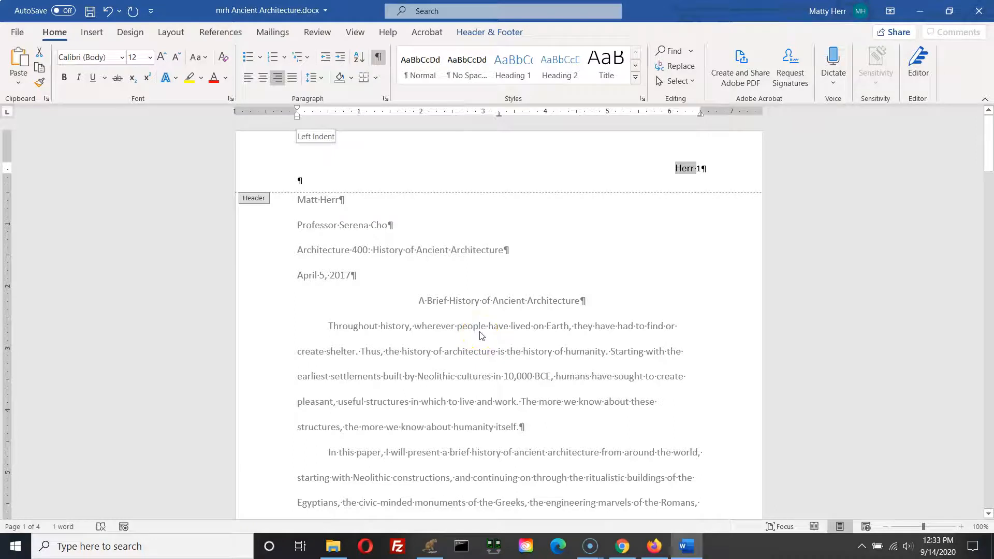
{"action": "left_click", "coordinate": [698, 168]}
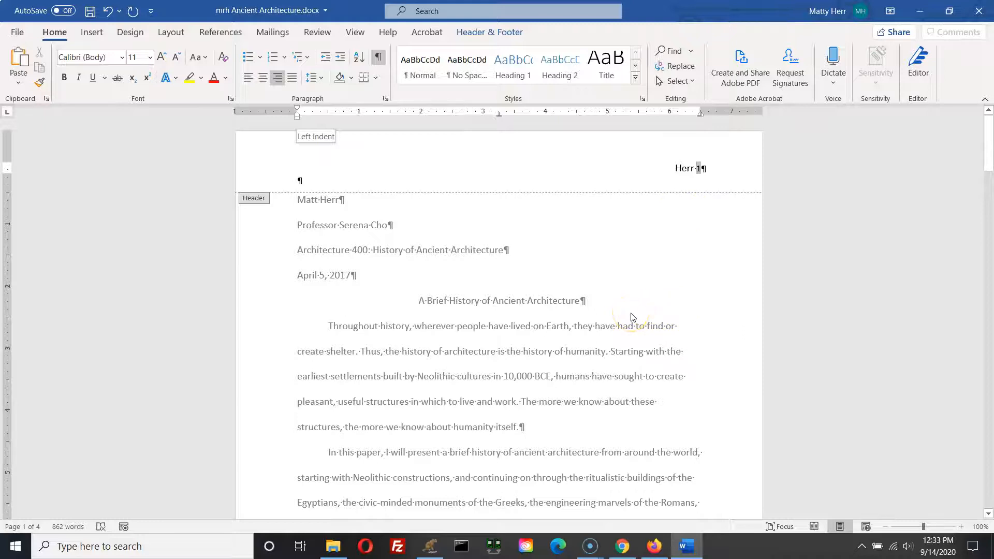
{"action": "scroll", "coordinate": [631, 317], "scroll_direction": "down", "scroll_amount": 10}
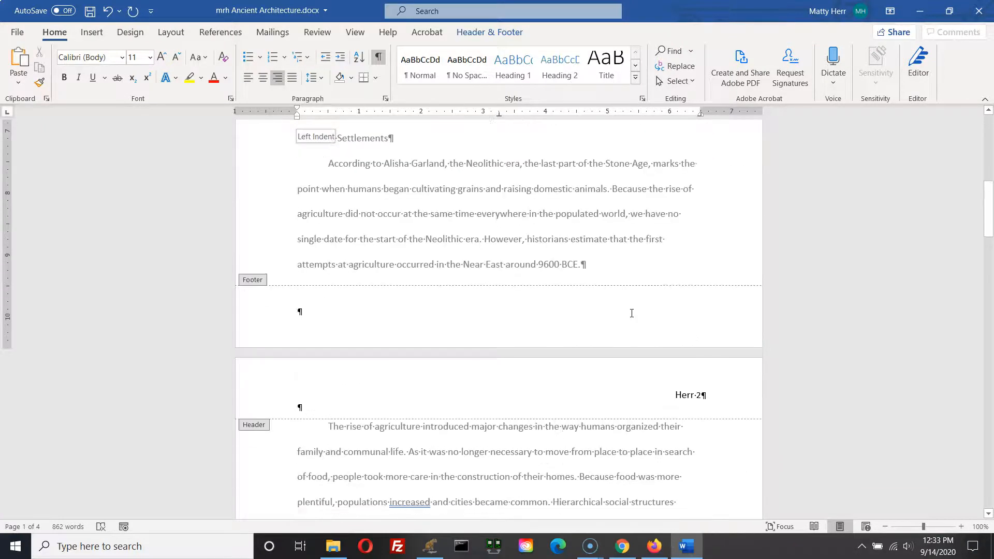
{"action": "scroll", "coordinate": [631, 313], "scroll_direction": "down", "scroll_amount": 5}
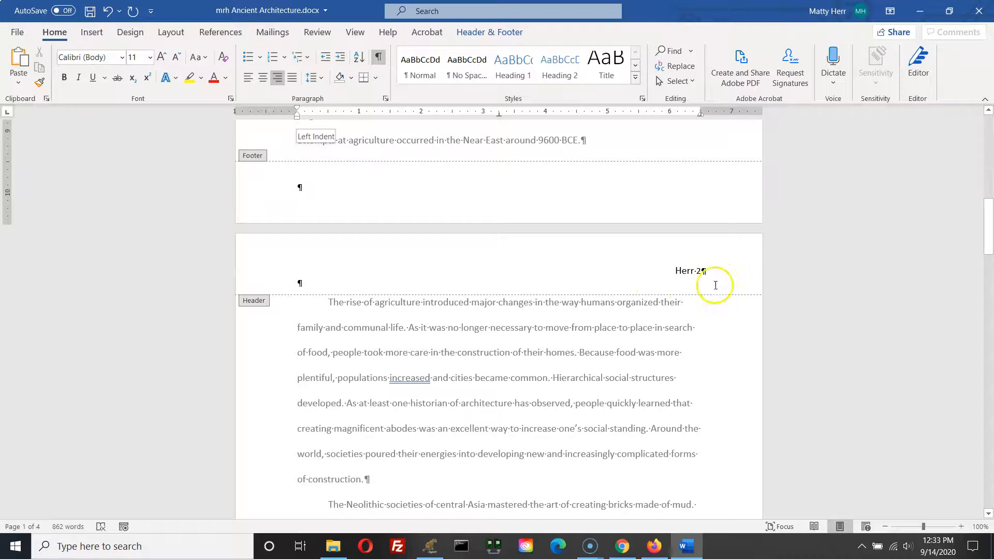
{"action": "scroll", "coordinate": [641, 345], "scroll_direction": "down", "scroll_amount": 20}
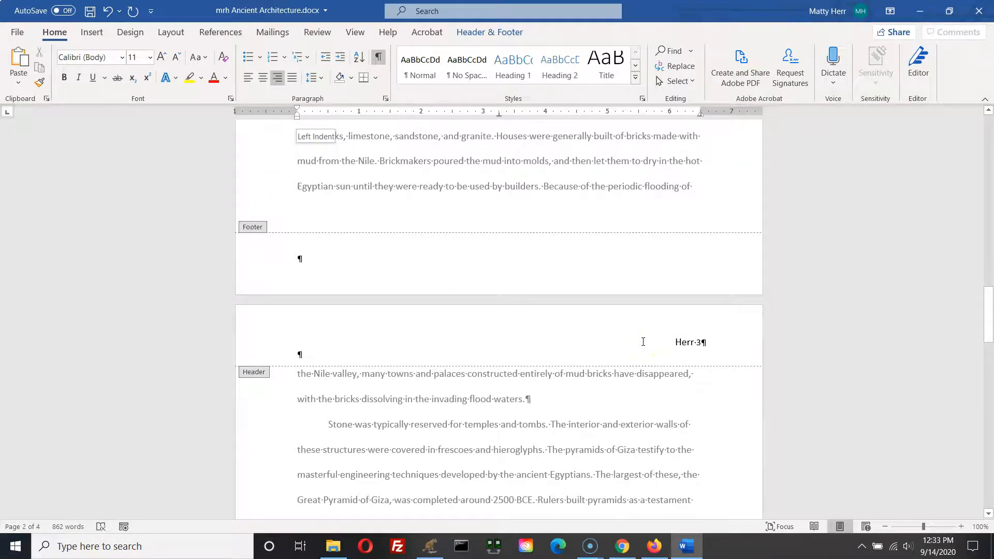
{"action": "scroll", "coordinate": [643, 342], "scroll_direction": "up", "scroll_amount": 7}
{"action": "scroll", "coordinate": [643, 345], "scroll_direction": "up", "scroll_amount": 20}
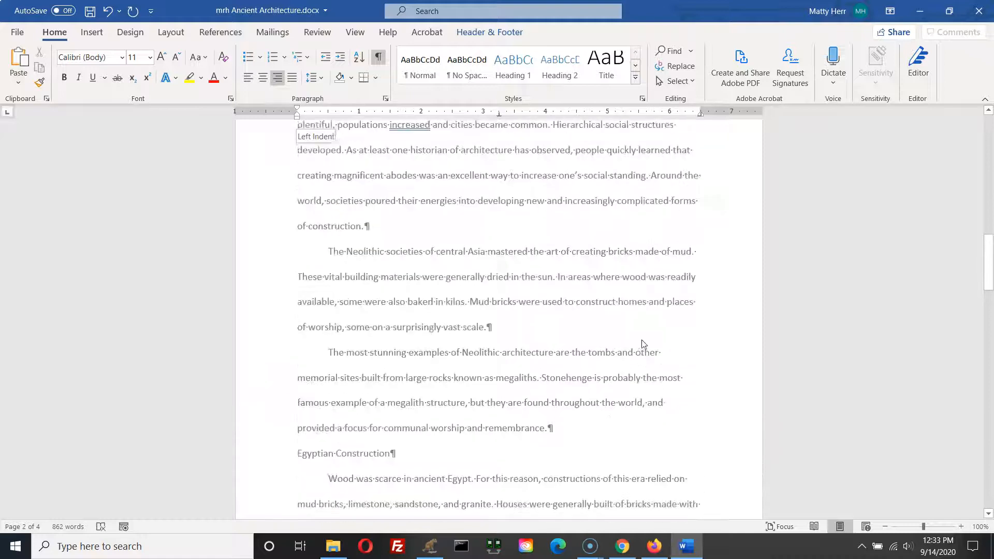
{"action": "scroll", "coordinate": [642, 344], "scroll_direction": "up", "scroll_amount": 1}
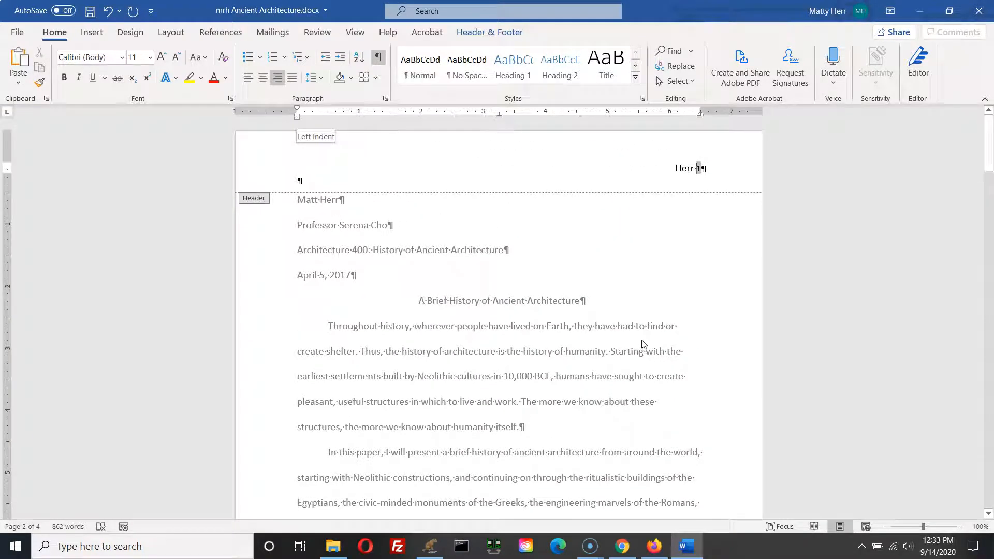
Step: Give the header a different first page so page one has no running header, and close header editing
{"action": "left_click", "coordinate": [676, 164]}
{"action": "left_click", "coordinate": [481, 34]}
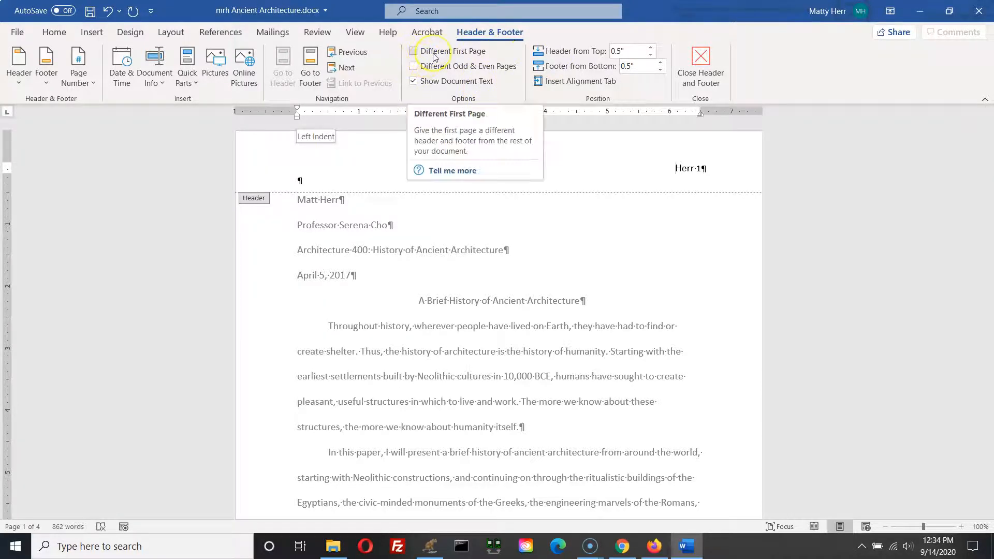
{"action": "key", "text": "ctrl"}
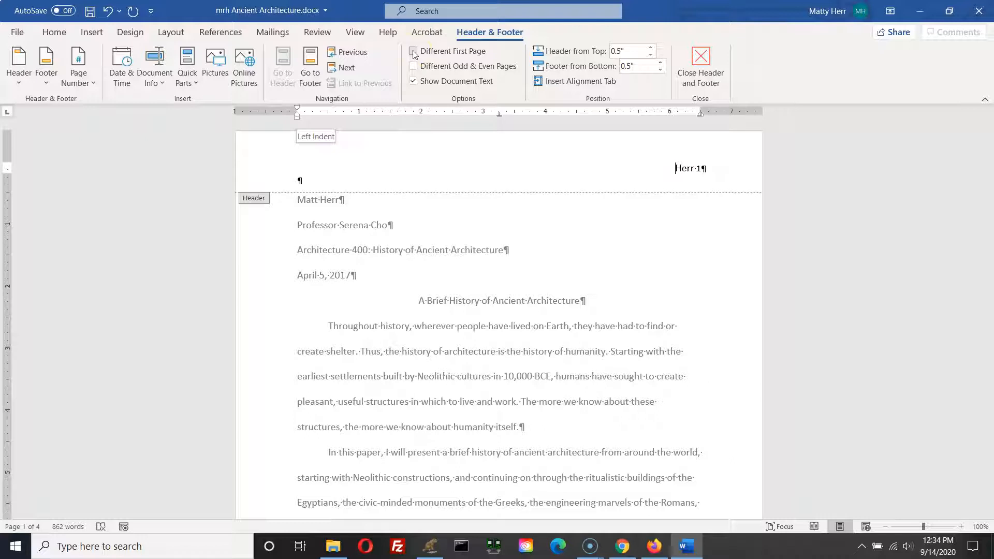
{"action": "left_click", "coordinate": [414, 52]}
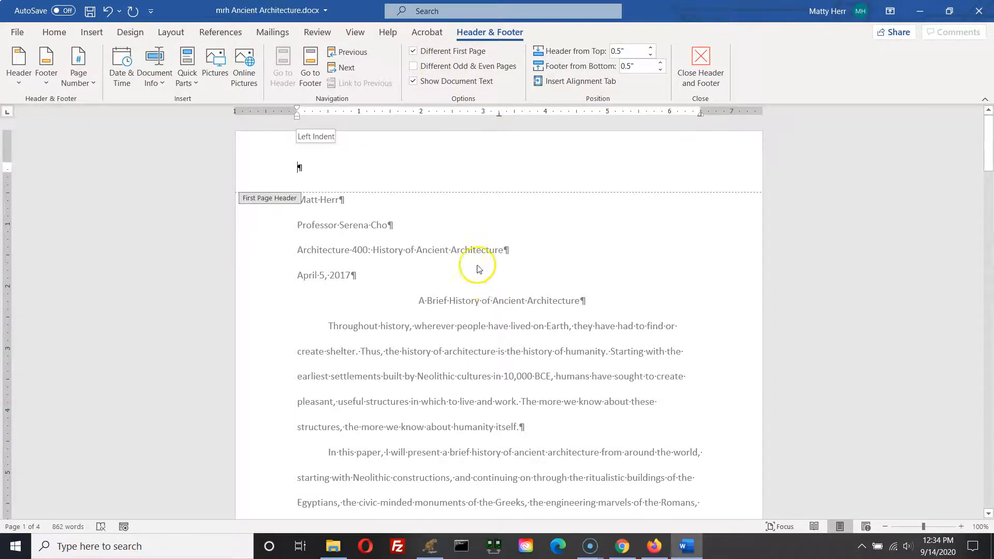
{"action": "scroll", "coordinate": [473, 274], "scroll_direction": "down", "scroll_amount": 5}
{"action": "scroll", "coordinate": [472, 279], "scroll_direction": "down", "scroll_amount": 2}
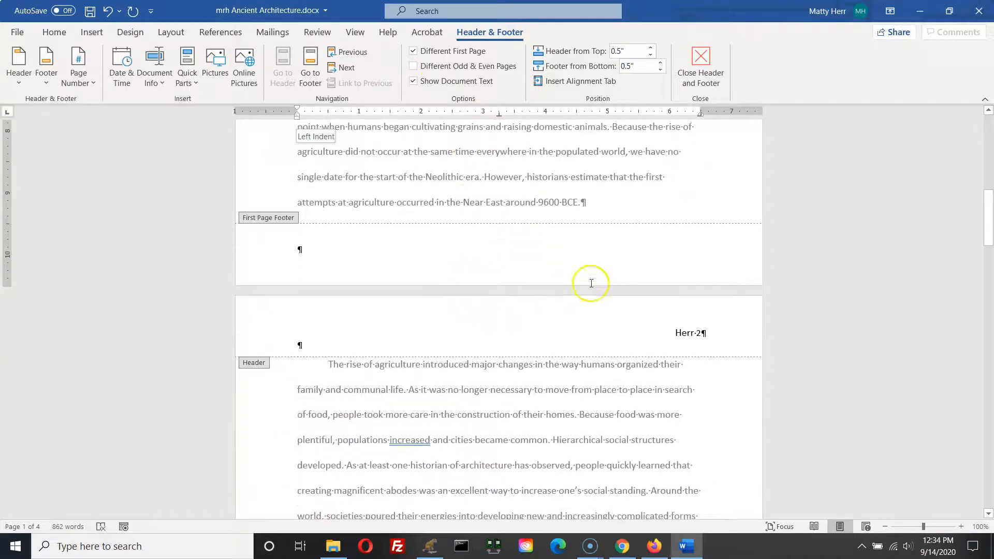
{"action": "left_click", "coordinate": [713, 345]}
{"action": "scroll", "coordinate": [696, 342], "scroll_direction": "up", "scroll_amount": 6}
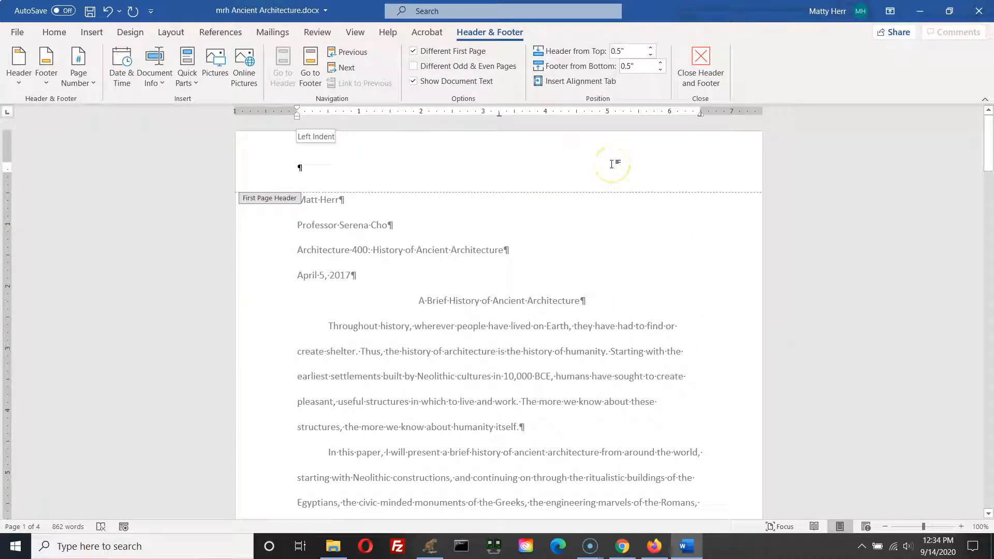
{"action": "left_click", "coordinate": [700, 66]}
{"action": "left_click", "coordinate": [701, 69]}
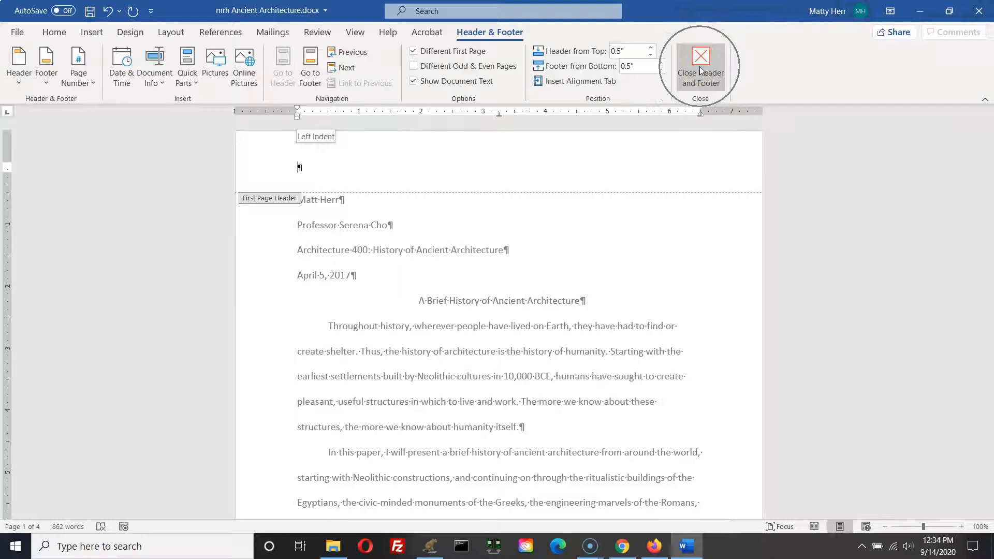
{"action": "left_click", "coordinate": [700, 70]}
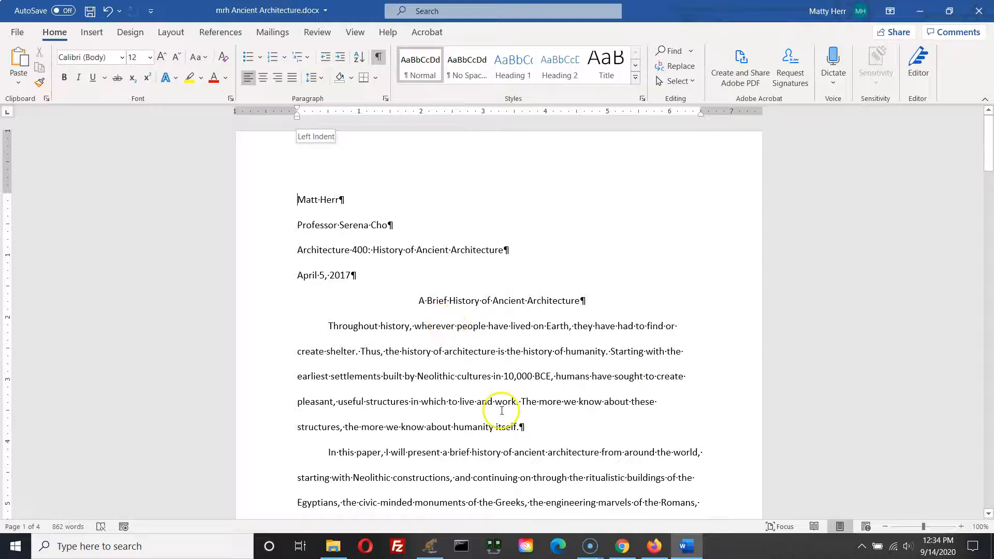
Step: Set the document's citation style to MLA Seventh Edition
{"action": "scroll", "coordinate": [498, 409], "scroll_direction": "down", "scroll_amount": 3}
{"action": "scroll", "coordinate": [497, 404], "scroll_direction": "down", "scroll_amount": 5}
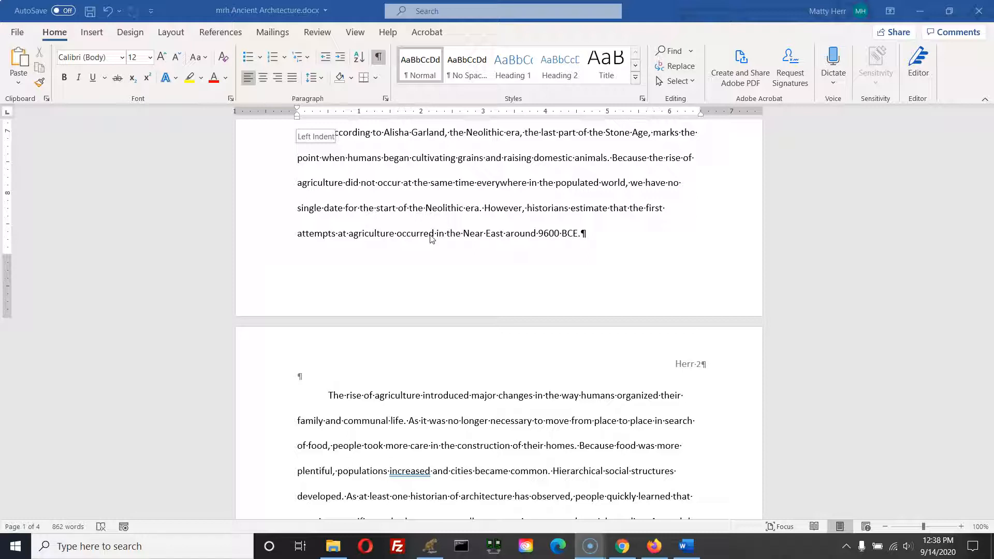
{"action": "left_click", "coordinate": [235, 34]}
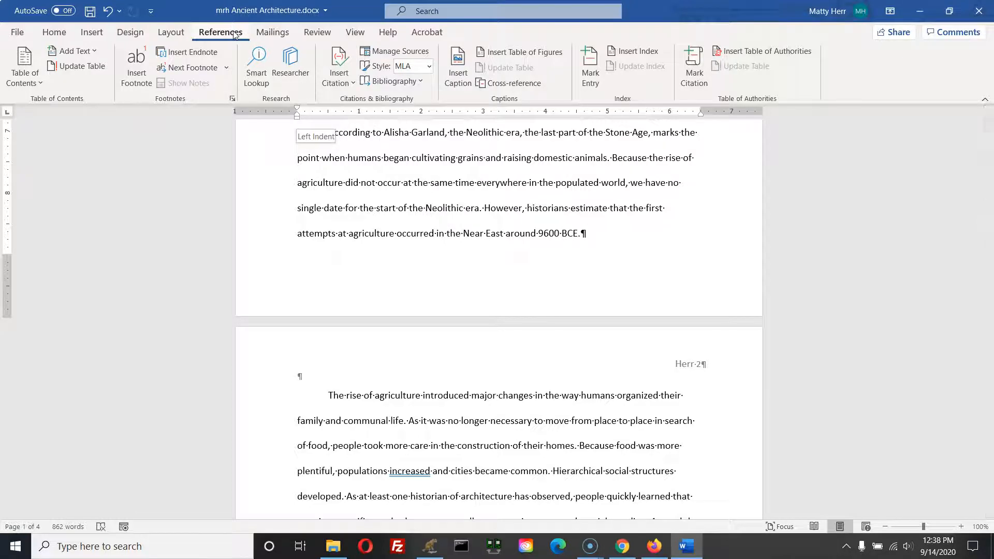
{"action": "left_click", "coordinate": [355, 89]}
{"action": "left_click", "coordinate": [429, 69]}
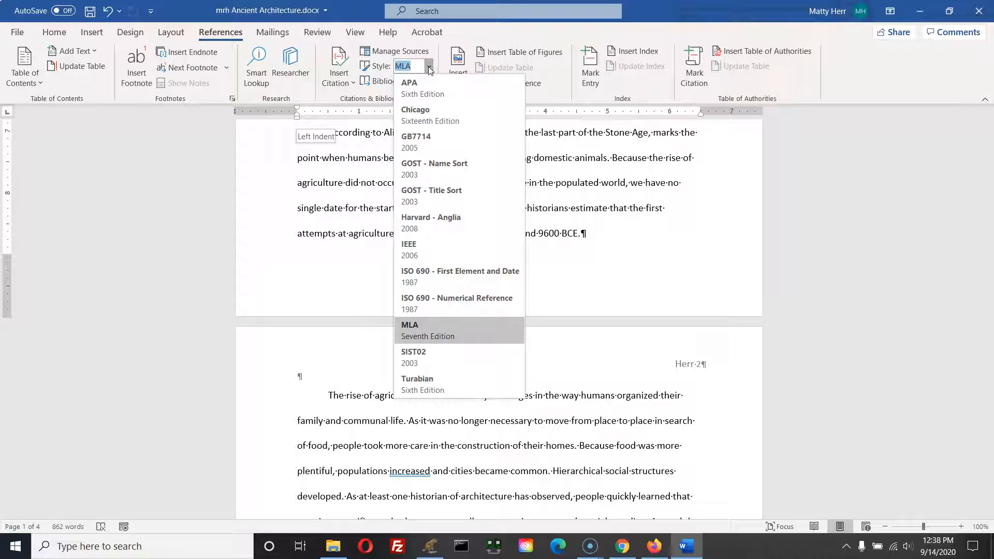
{"action": "left_click", "coordinate": [412, 339]}
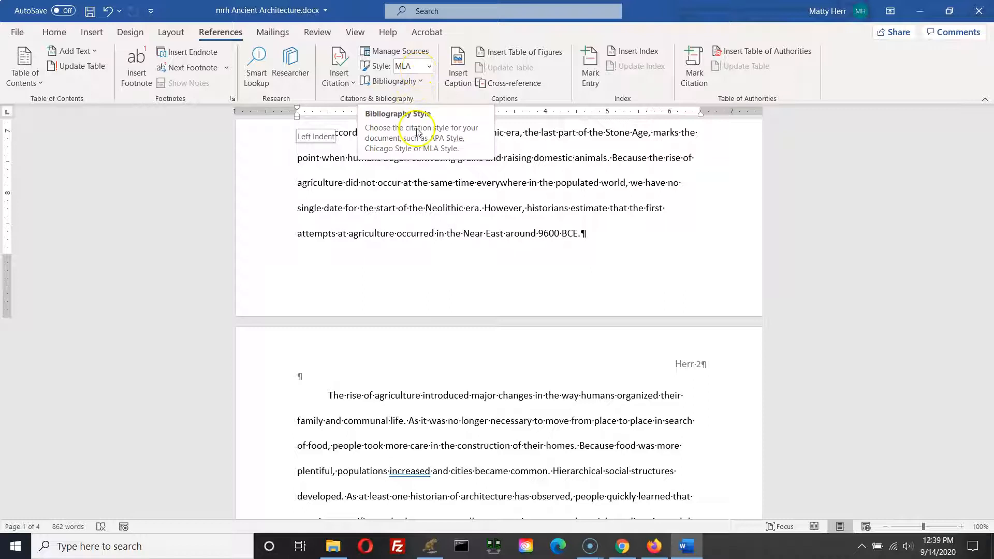
Step: Search the document for the phrase "As at least one historian"
{"action": "key", "text": "ctrl+f"}
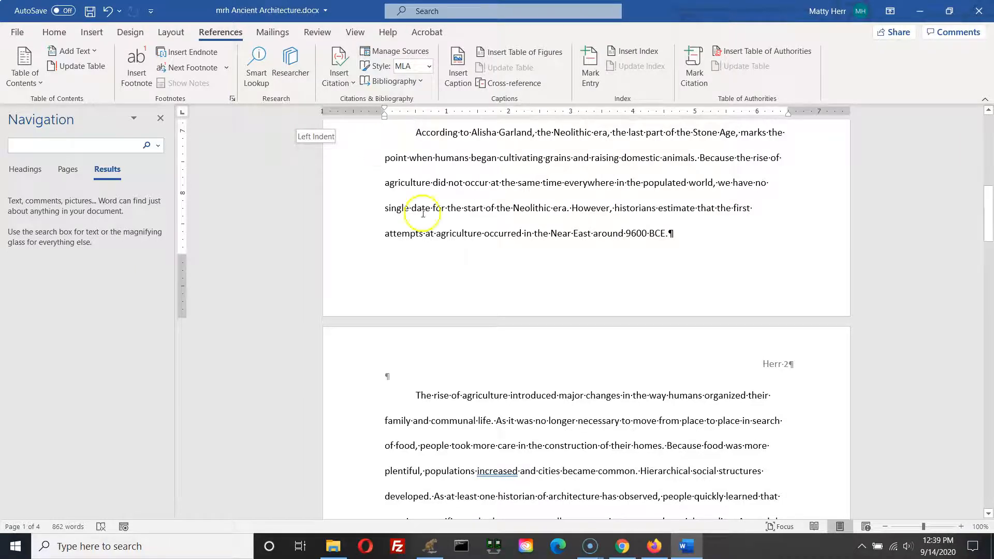
{"action": "left_click", "coordinate": [41, 123]}
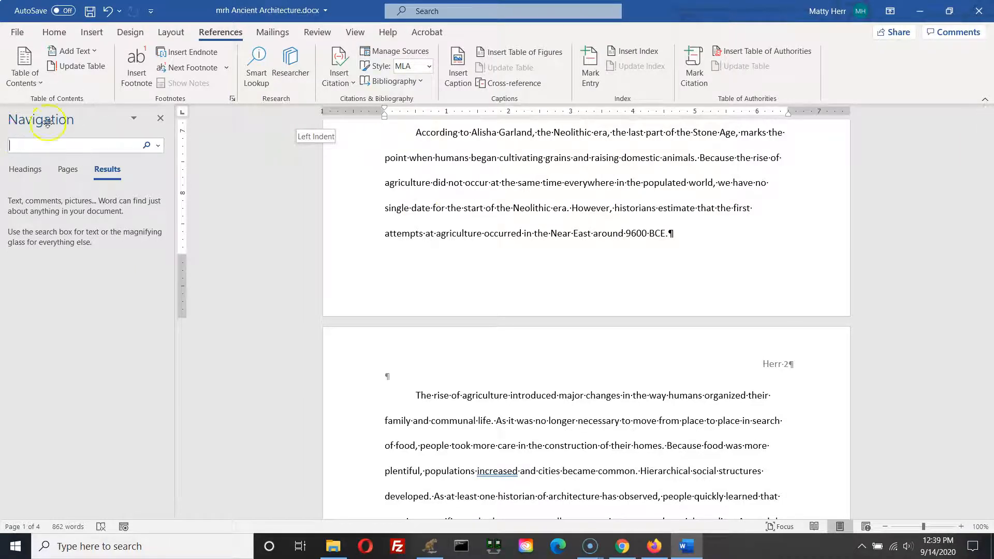
{"action": "left_click", "coordinate": [69, 148]}
{"action": "type", "text": "As at least one historian"}
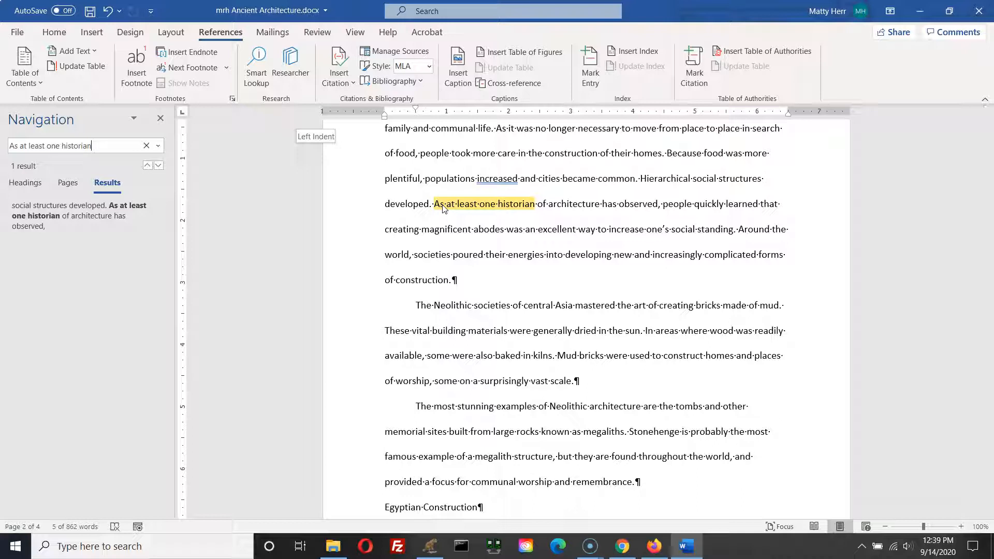
{"action": "left_click", "coordinate": [523, 206]}
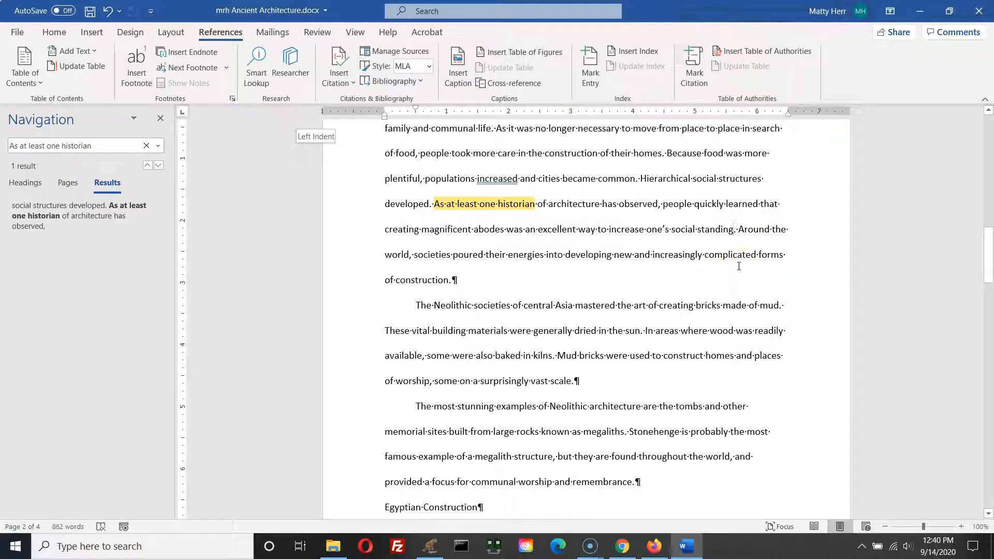
{"action": "left_click", "coordinate": [160, 119]}
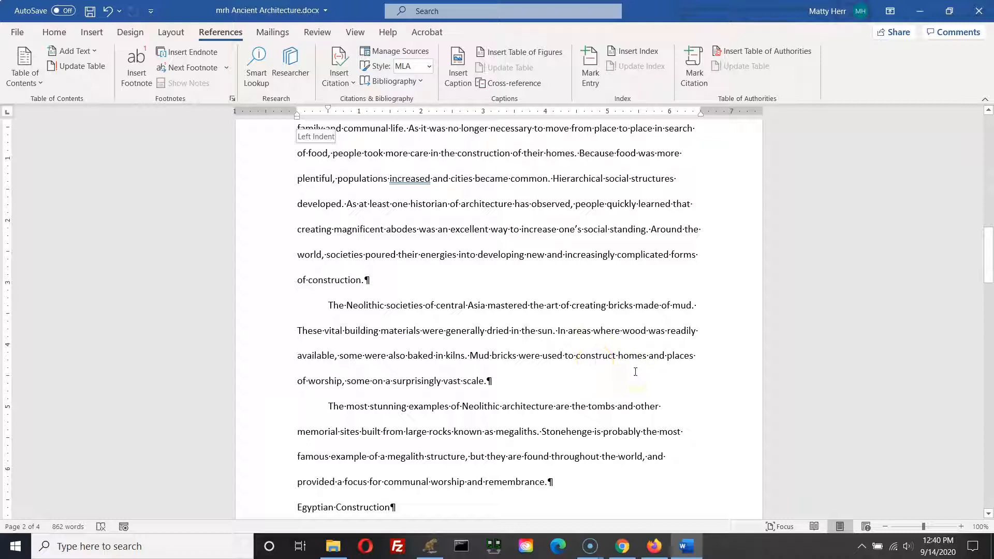
Step: After the sentence ending "social standing", start a new Book citation source and enter the author's name
{"action": "left_click", "coordinate": [646, 230]}
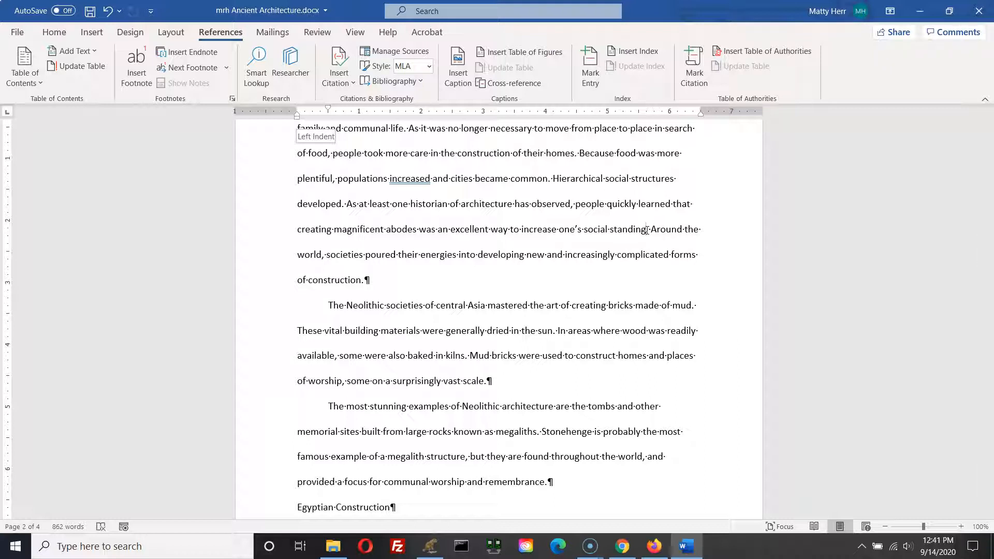
{"action": "left_click", "coordinate": [372, 86]}
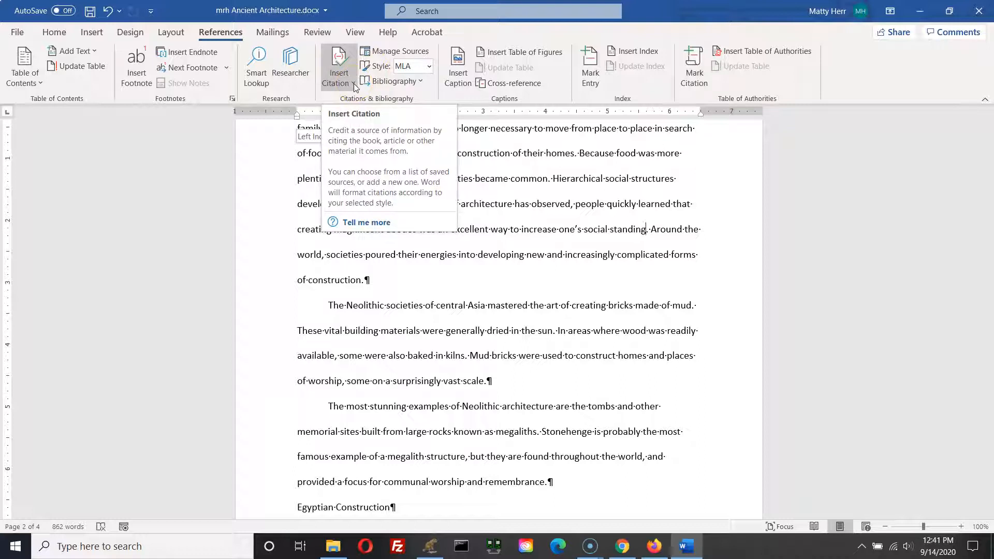
{"action": "left_click", "coordinate": [354, 83]}
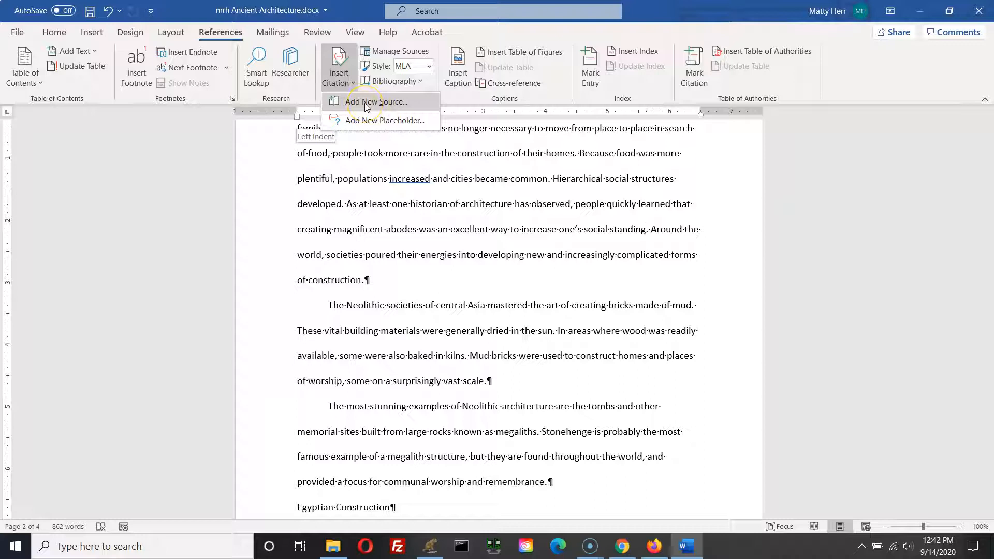
{"action": "left_click", "coordinate": [366, 102]}
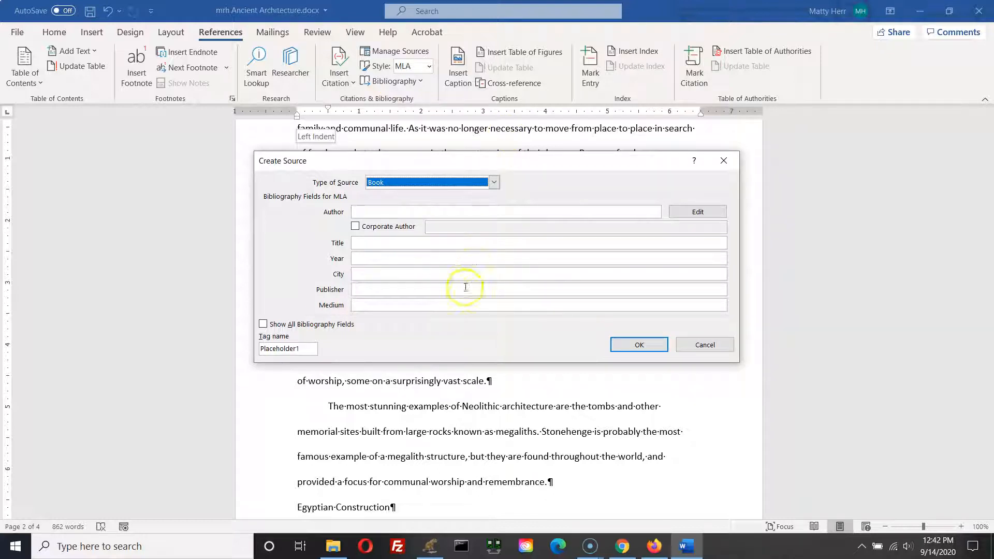
{"action": "left_click", "coordinate": [379, 210]}
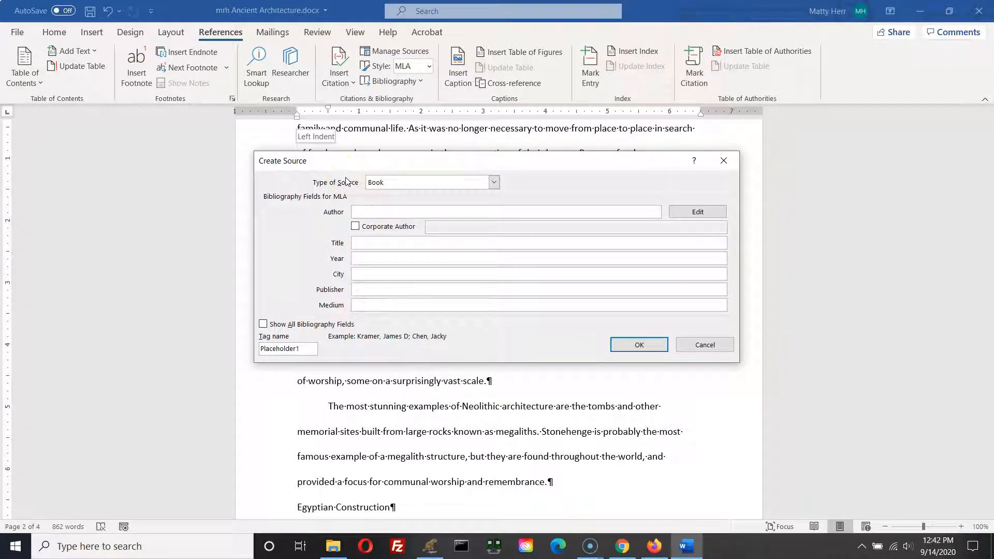
{"action": "left_click", "coordinate": [384, 211]}
{"action": "type", "text": "Roy Brauer"}
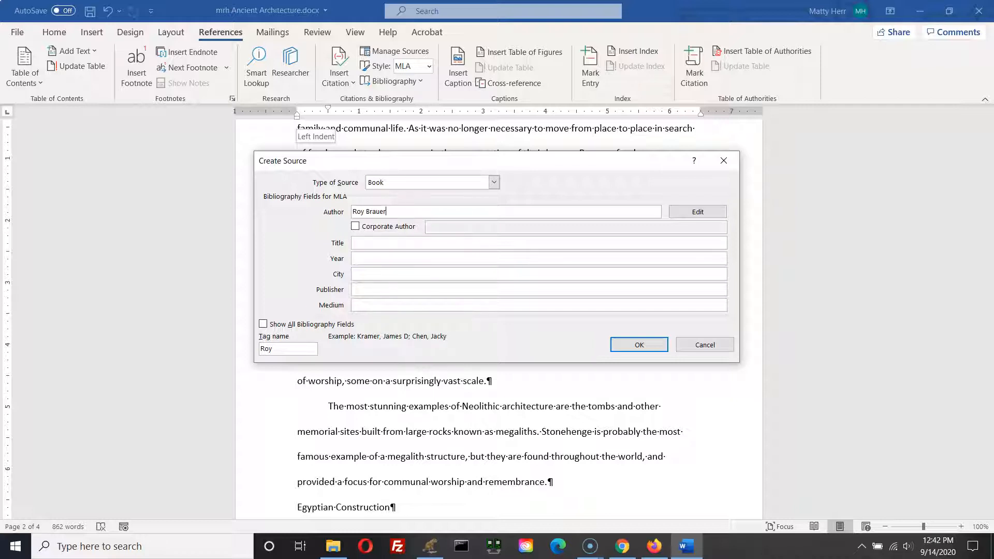
Step: Enter the book's title "Settlements and Monuments in Neolithic Architecture" and year 2010
{"action": "left_click", "coordinate": [364, 242]}
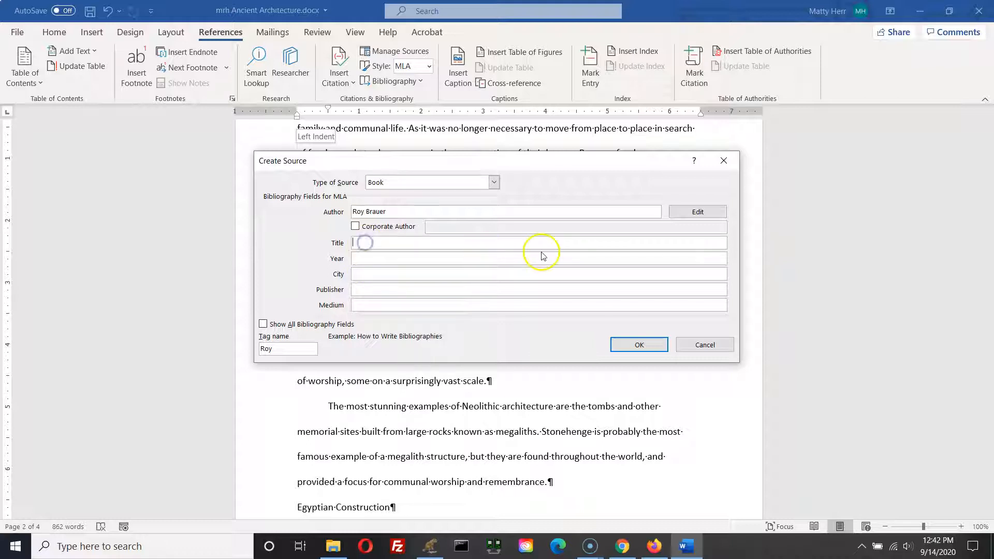
{"action": "type", "text": "Settlements"}
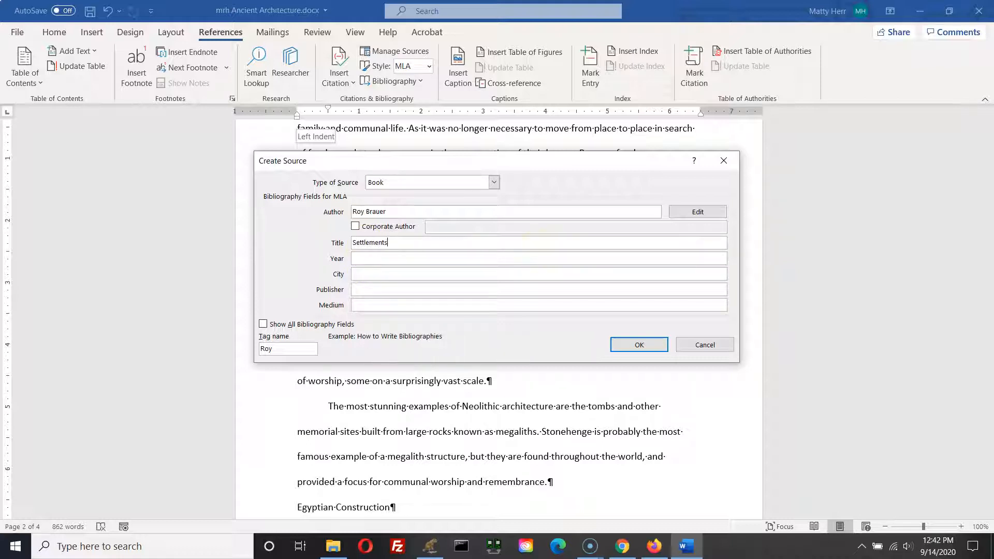
{"action": "type", "text": " and Monuments in Neolithic Architecture"}
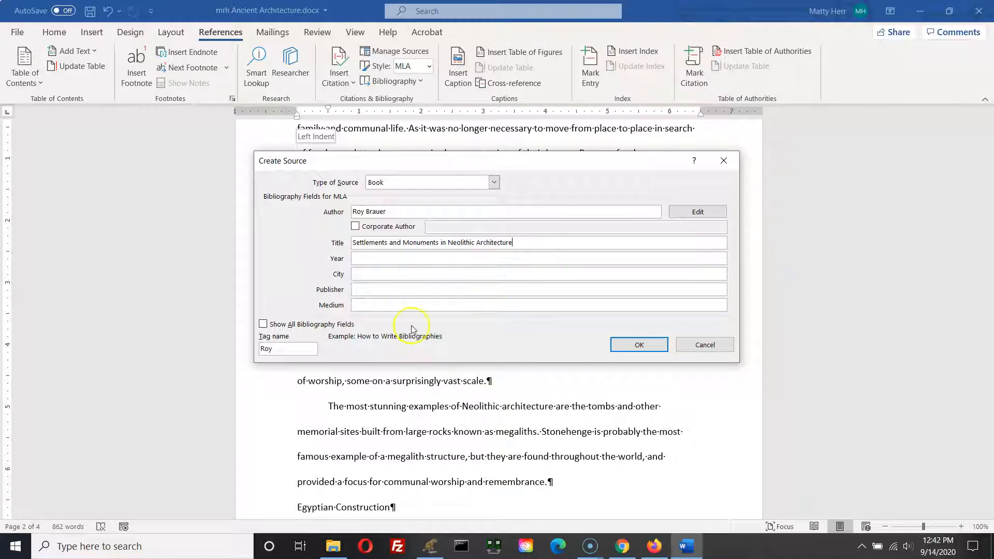
{"action": "left_click", "coordinate": [413, 259]}
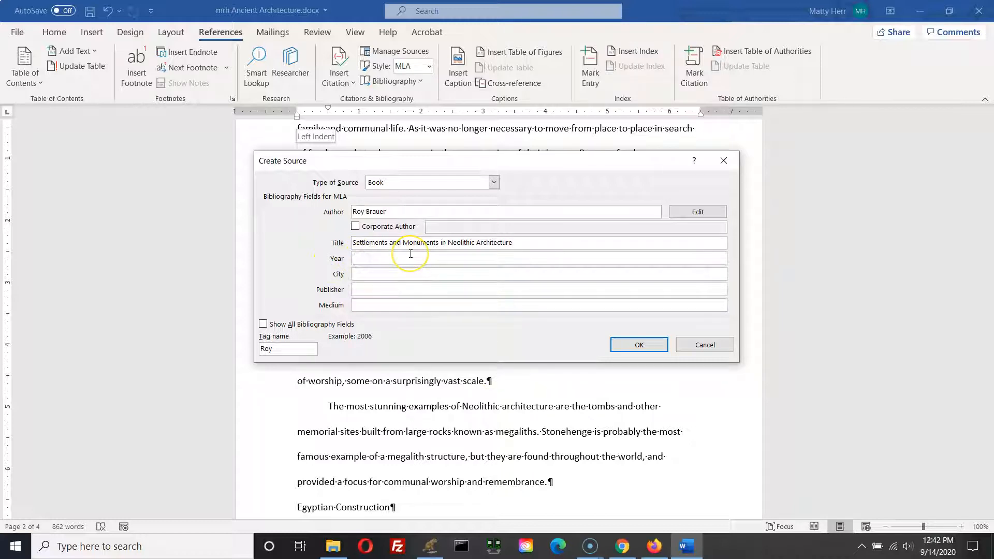
{"action": "type", "text": "2010"}
{"action": "left_click", "coordinate": [398, 258]}
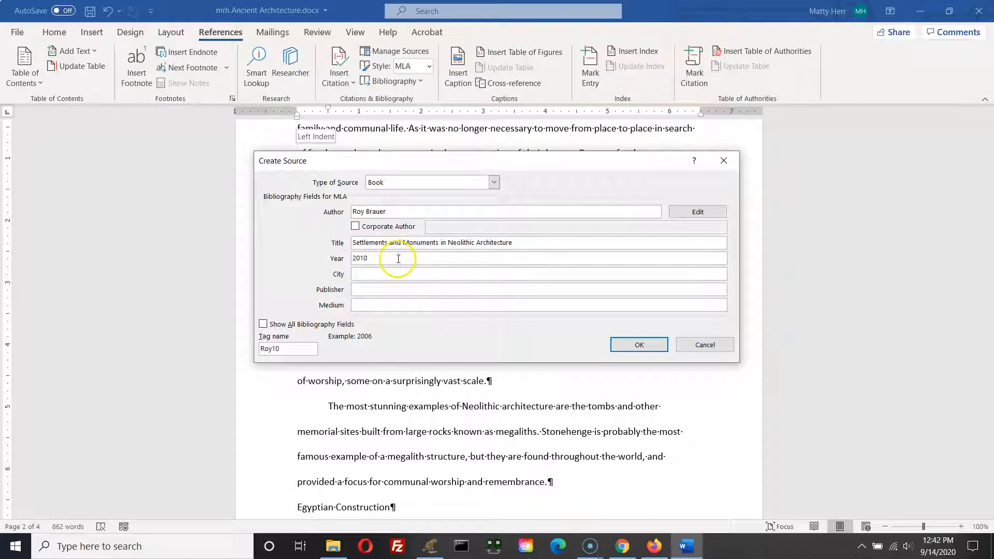
Step: Fill in city New York, publisher Brookstone and Colescott Academy Press and medium Print, and save the new source
{"action": "left_click", "coordinate": [372, 274]}
{"action": "type", "text": "New York"}
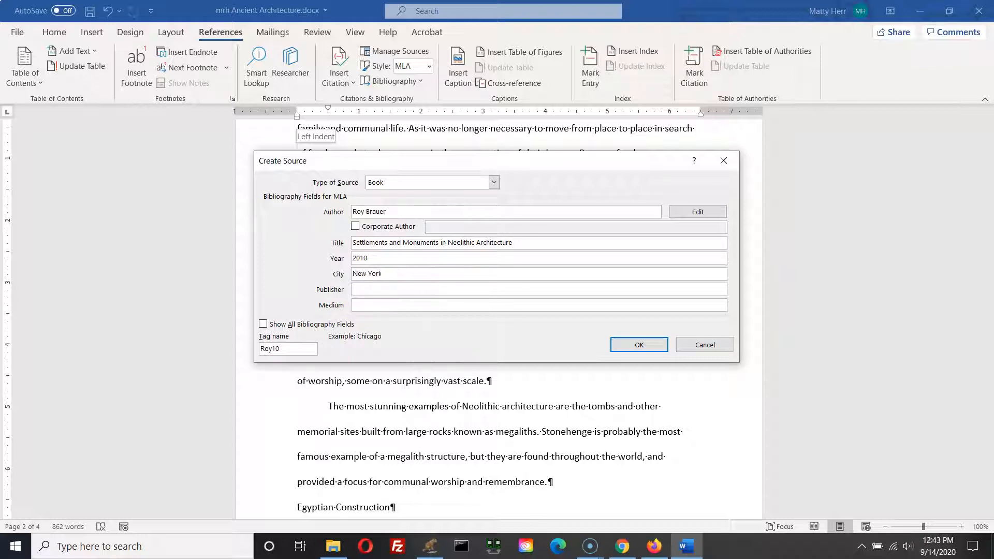
{"action": "left_click", "coordinate": [383, 290]}
{"action": "type", "text": "Brookstone "}
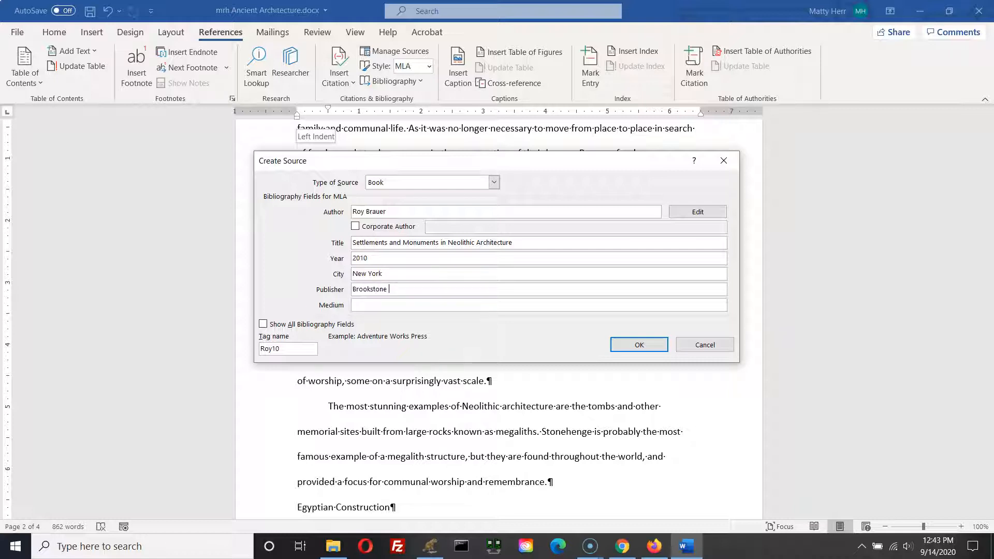
{"action": "type", "text": "and Colescott Academy Press"}
{"action": "left_click", "coordinate": [382, 307]}
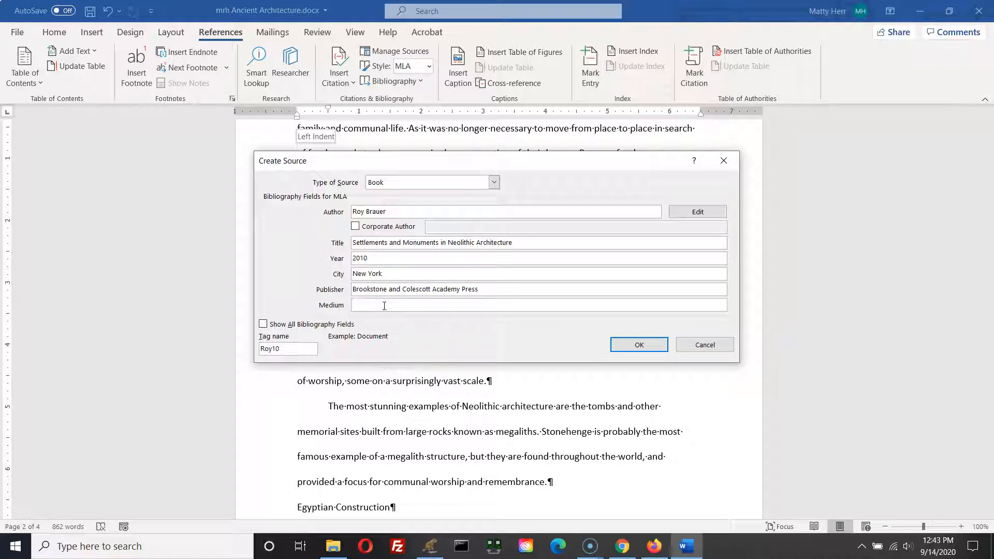
{"action": "type", "text": "Print"}
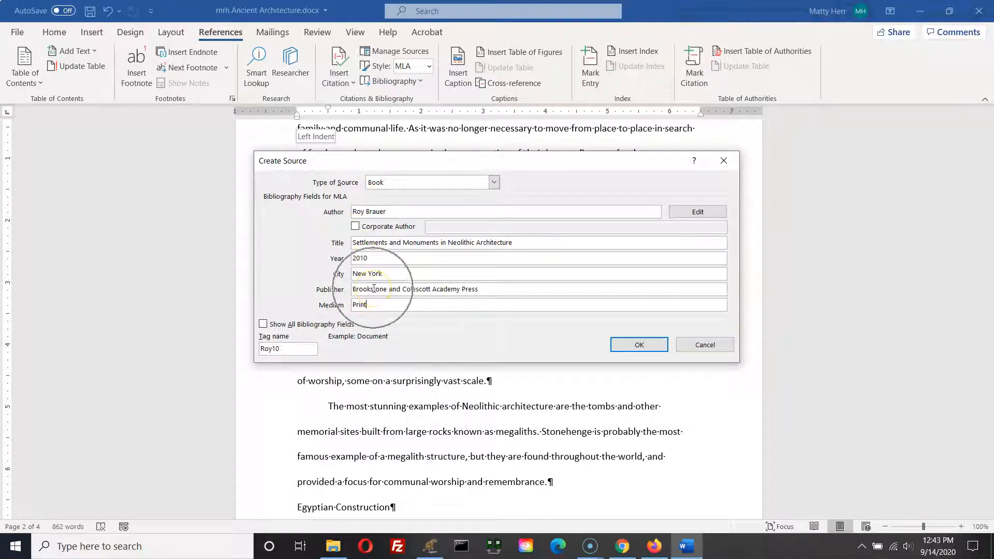
{"action": "left_click", "coordinate": [631, 346]}
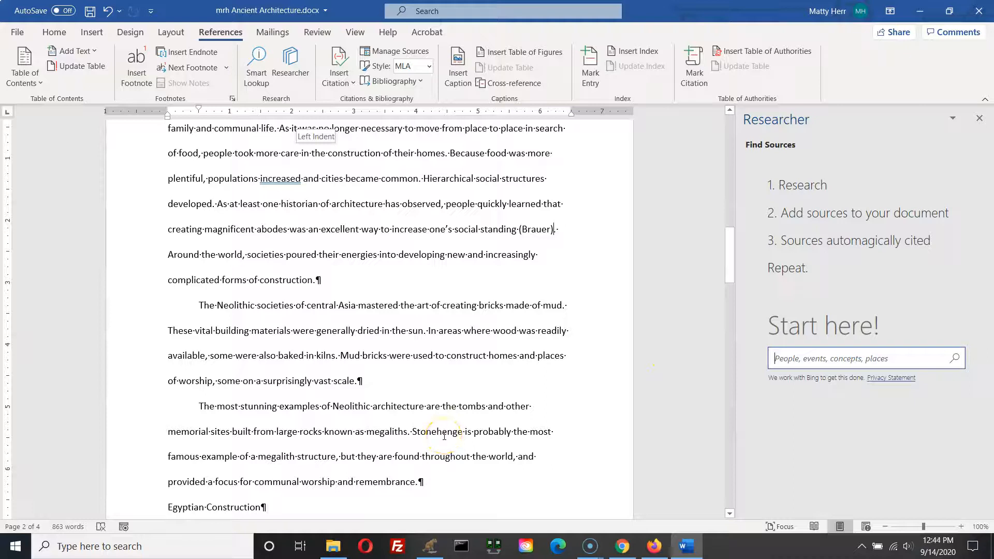
Step: Edit the inserted citation after "social standing" to add page 37
{"action": "left_click", "coordinate": [533, 231]}
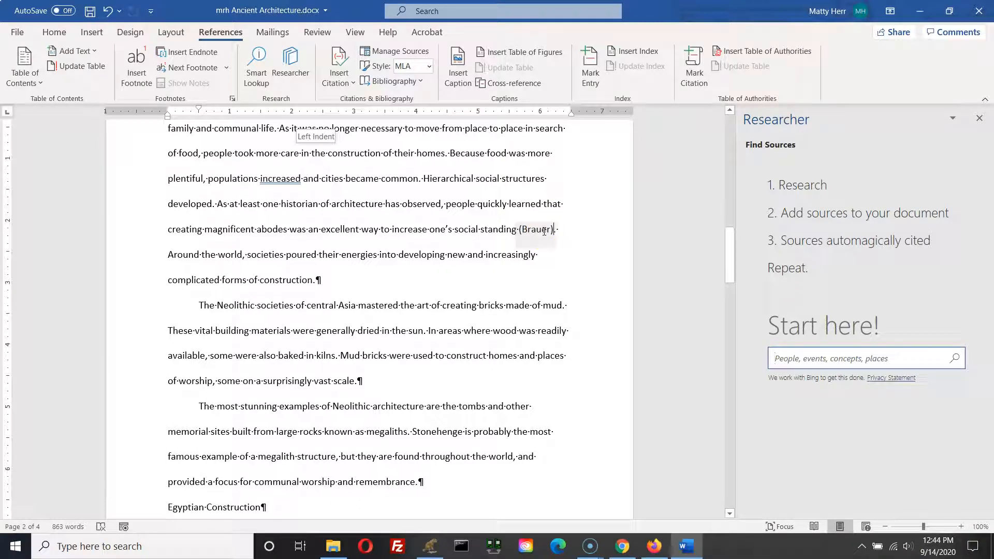
{"action": "left_click", "coordinate": [545, 232]}
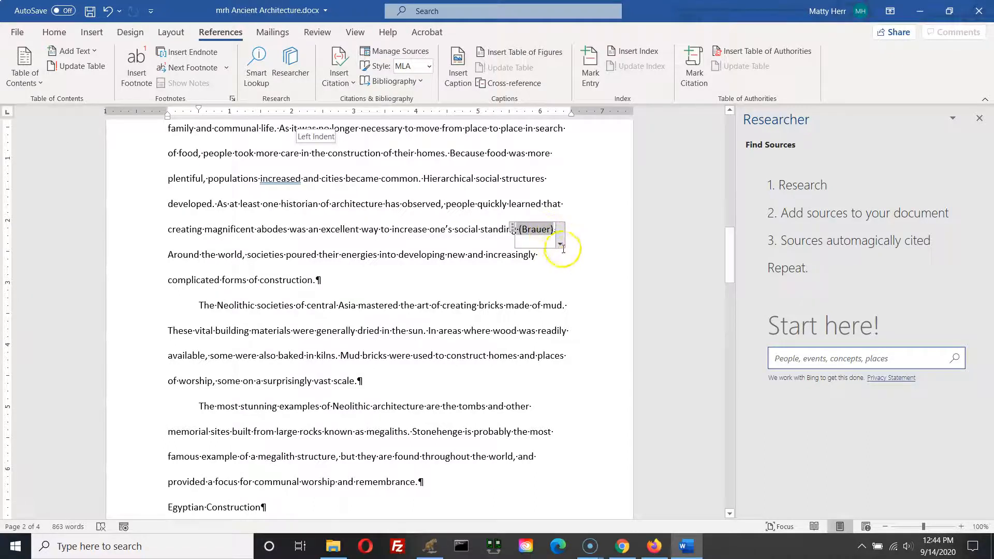
{"action": "left_click", "coordinate": [561, 245]}
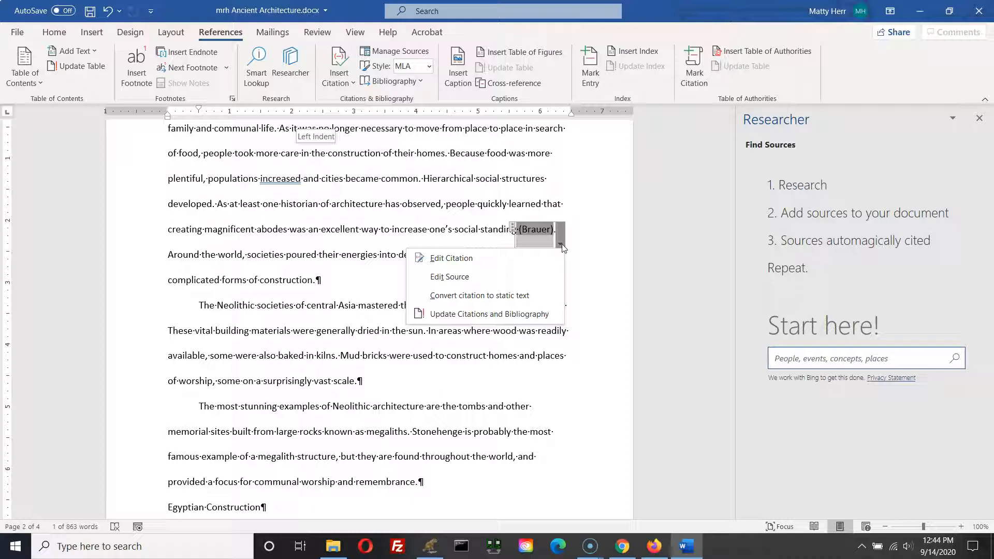
{"action": "left_click", "coordinate": [532, 265]}
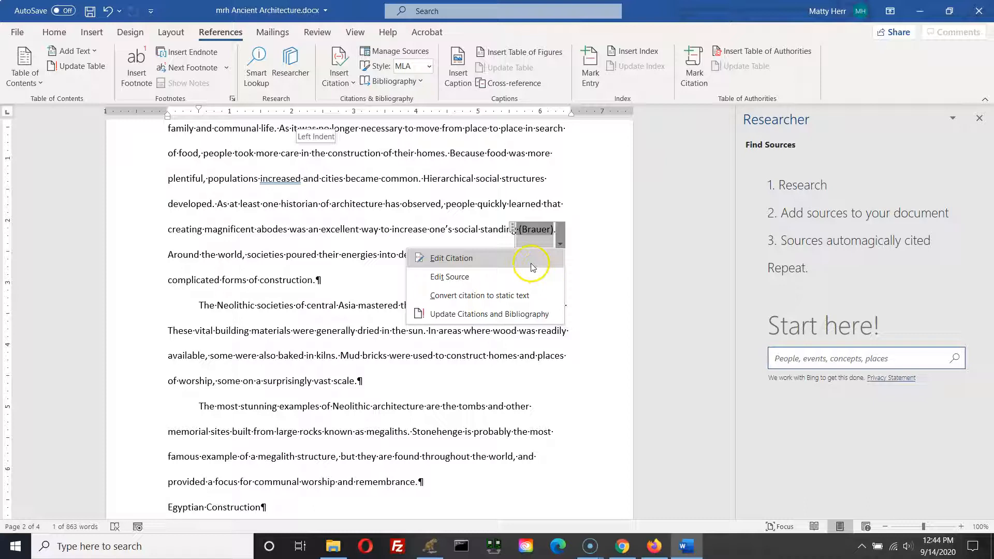
{"action": "left_click", "coordinate": [454, 258]}
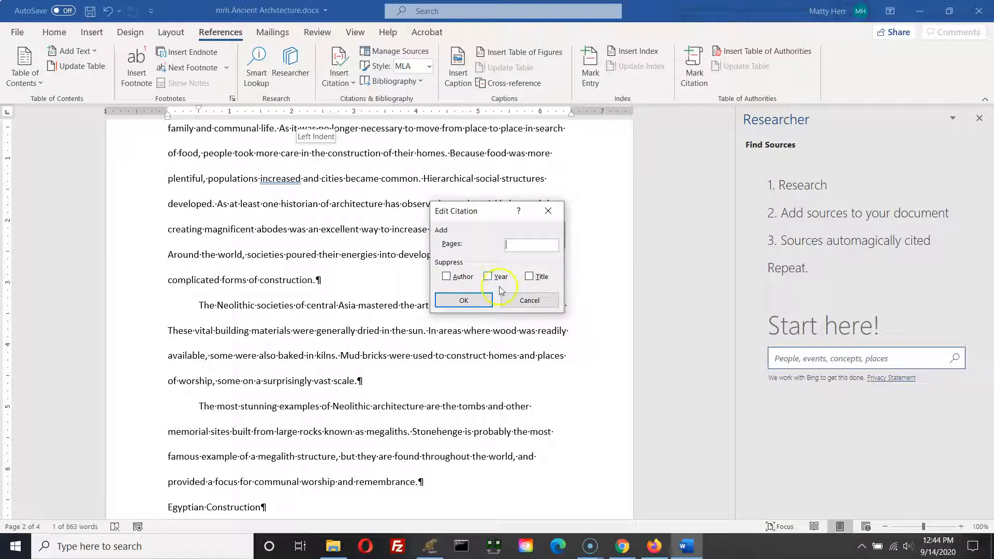
{"action": "left_click", "coordinate": [545, 247]}
{"action": "type", "text": "37"}
{"action": "left_click", "coordinate": [463, 300]}
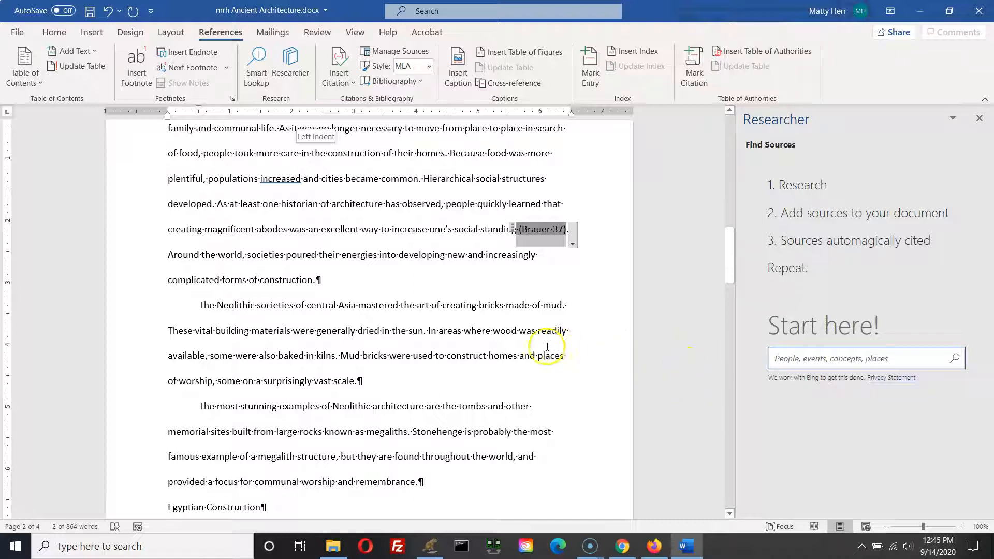
{"action": "left_click", "coordinate": [503, 348]}
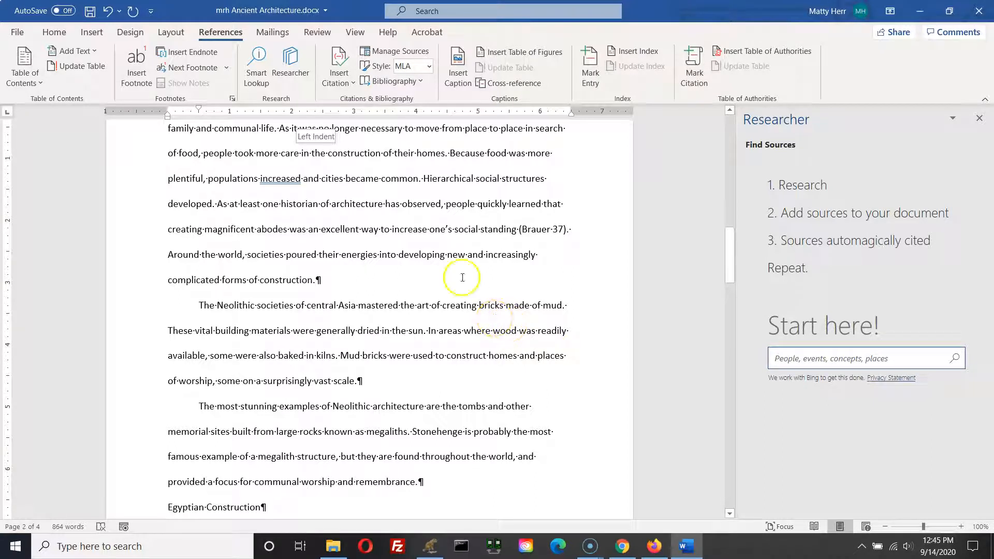
Step: In the Neolithic Settlements paragraph, after the sentence ending "domestic animals", start inserting a citation
{"action": "scroll", "coordinate": [383, 324], "scroll_direction": "up", "scroll_amount": 3}
{"action": "scroll", "coordinate": [383, 323], "scroll_direction": "up", "scroll_amount": 2}
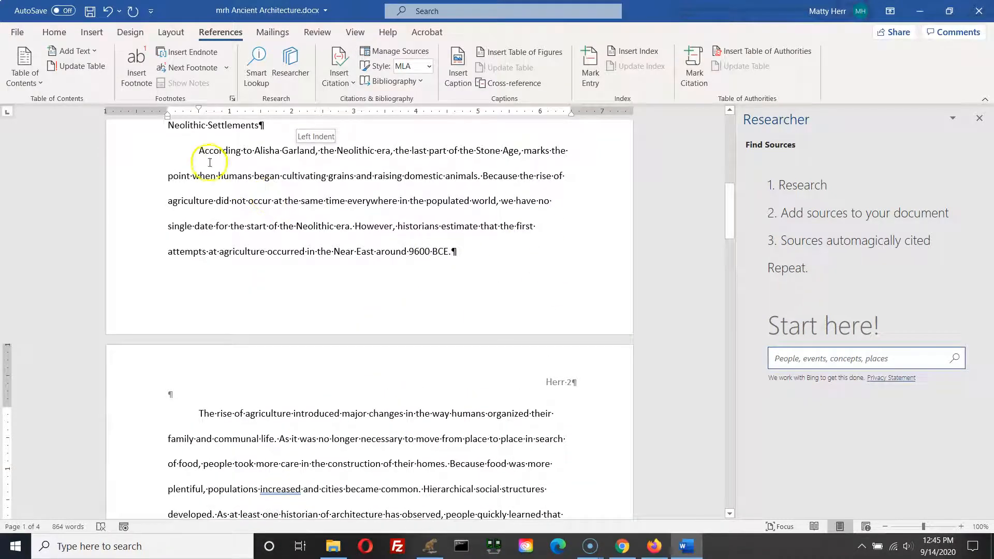
{"action": "left_click_drag", "start_coordinate": [198, 151], "coordinate": [539, 271]}
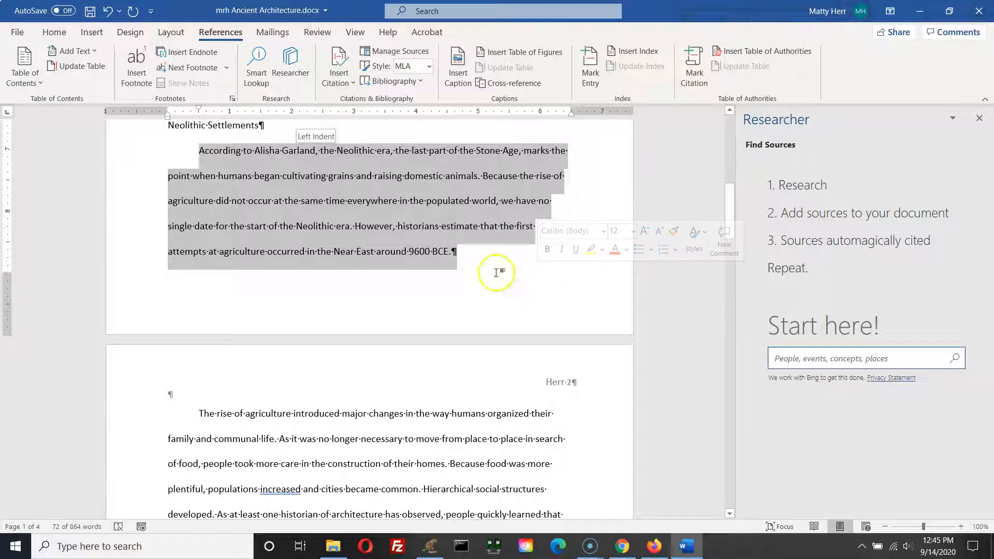
{"action": "left_click_drag", "start_coordinate": [199, 155], "coordinate": [314, 156]}
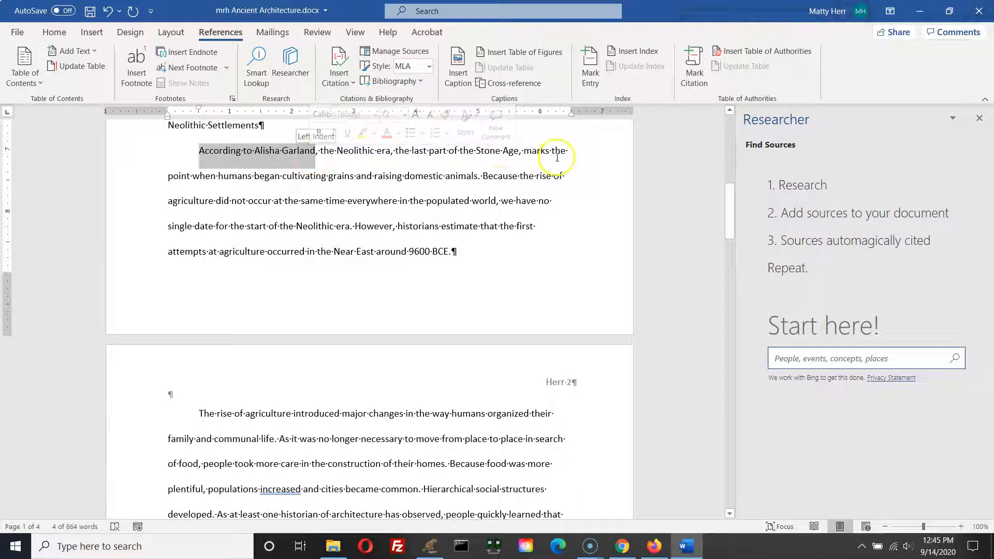
{"action": "left_click", "coordinate": [479, 176]}
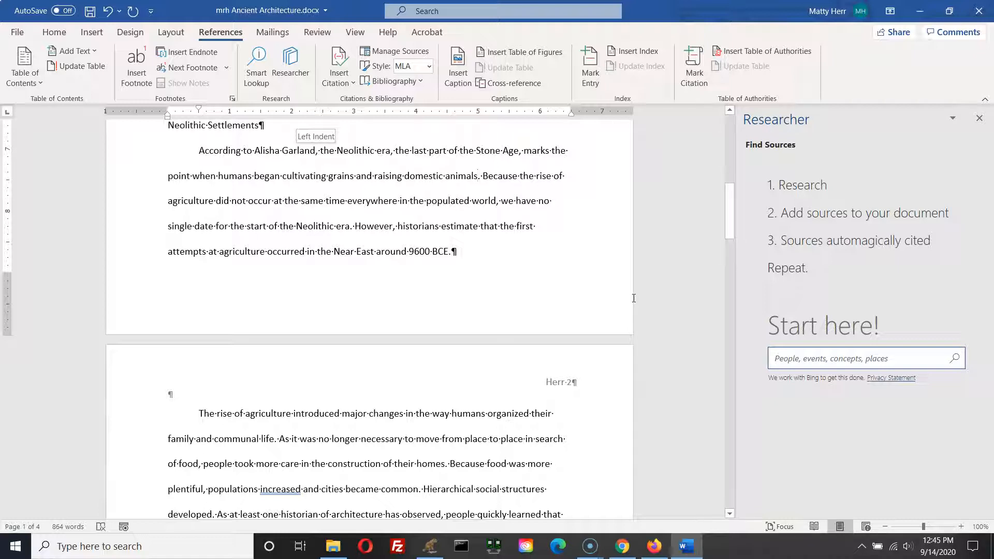
{"action": "left_click", "coordinate": [355, 86]}
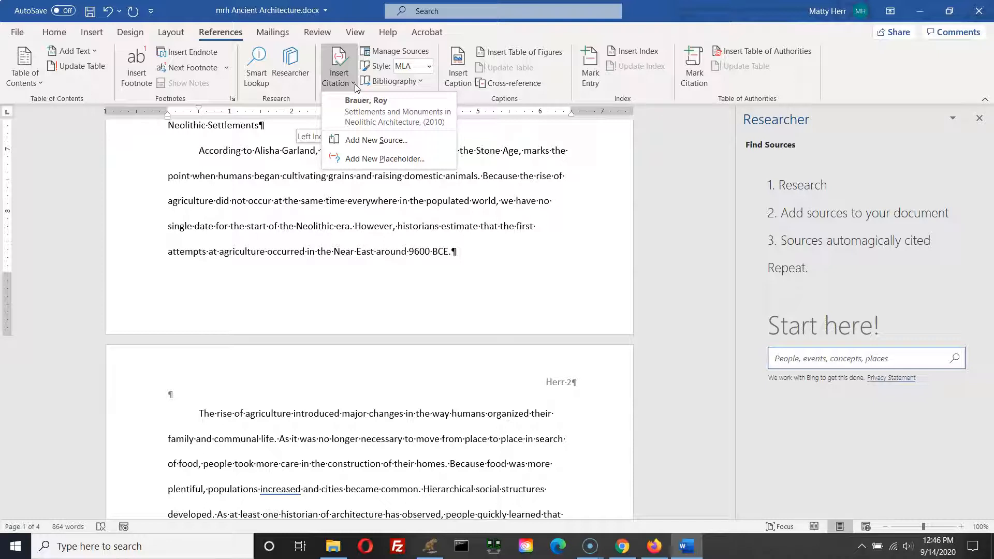
Step: Add a new source of type Journal Article and show all bibliography fields
{"action": "left_click", "coordinate": [368, 144]}
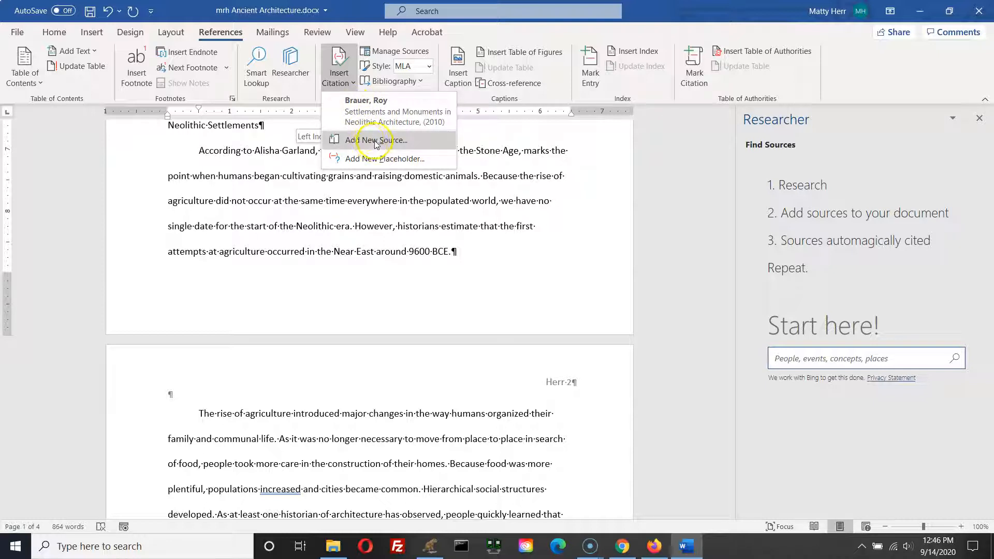
{"action": "left_click", "coordinate": [369, 144]}
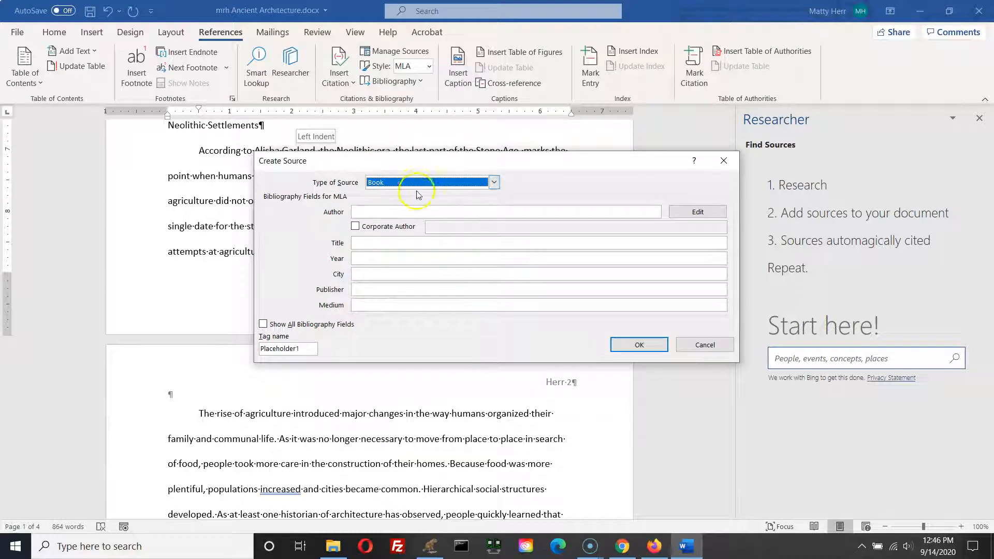
{"action": "left_click", "coordinate": [493, 182]}
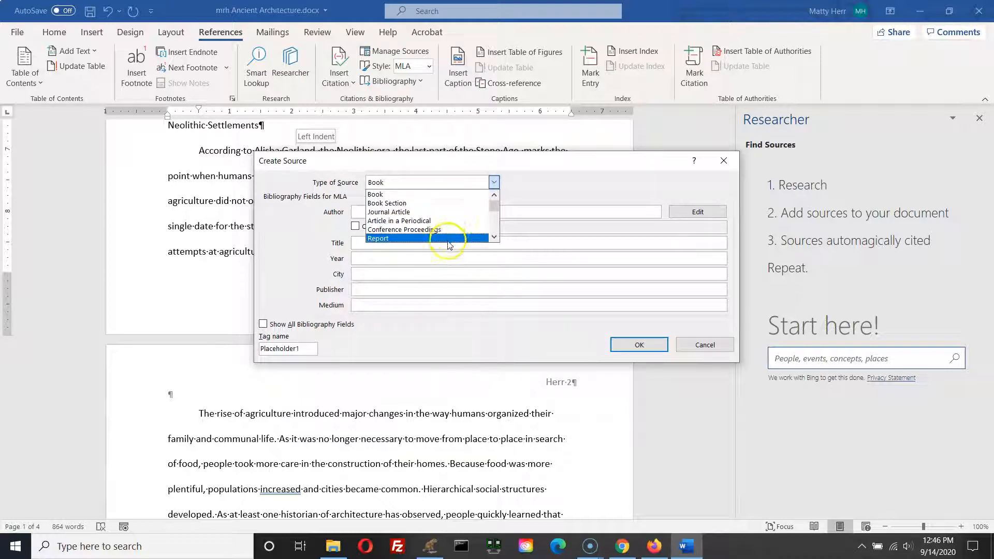
{"action": "left_click", "coordinate": [450, 212]}
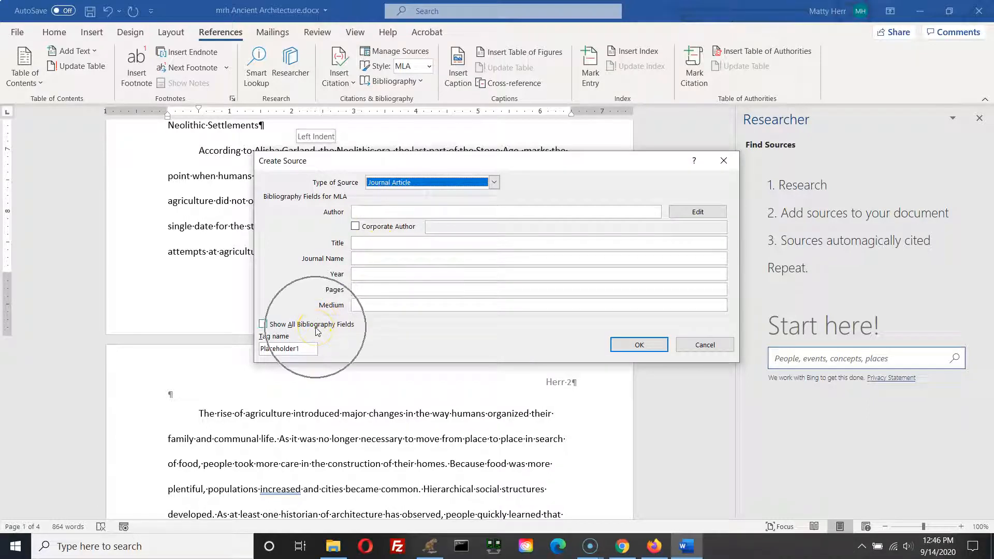
{"action": "left_click", "coordinate": [263, 325]}
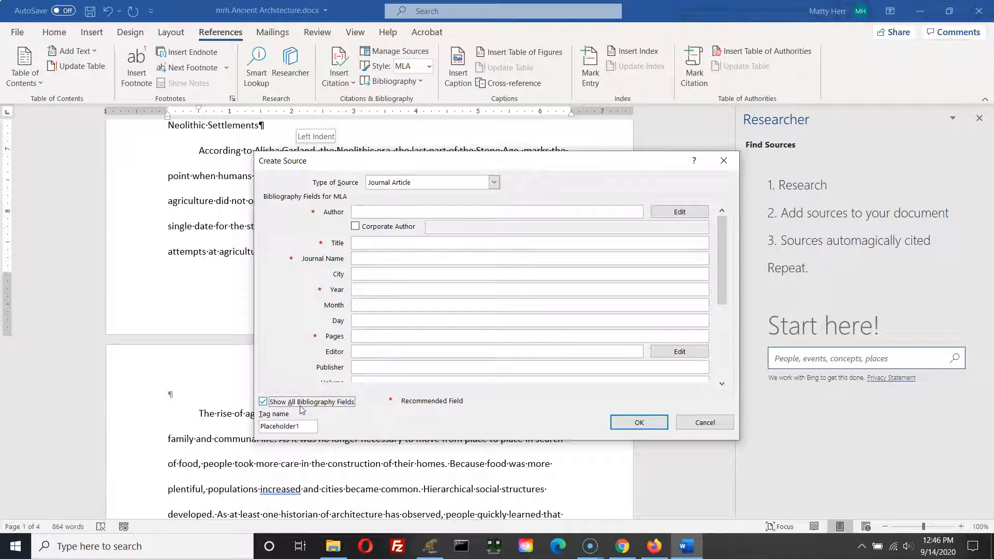
Step: Enter the author's name and the title "The Rise of Human Settlements: Neolithic Culture and Early Agriculture in Central Asia"
{"action": "left_click", "coordinate": [371, 211]}
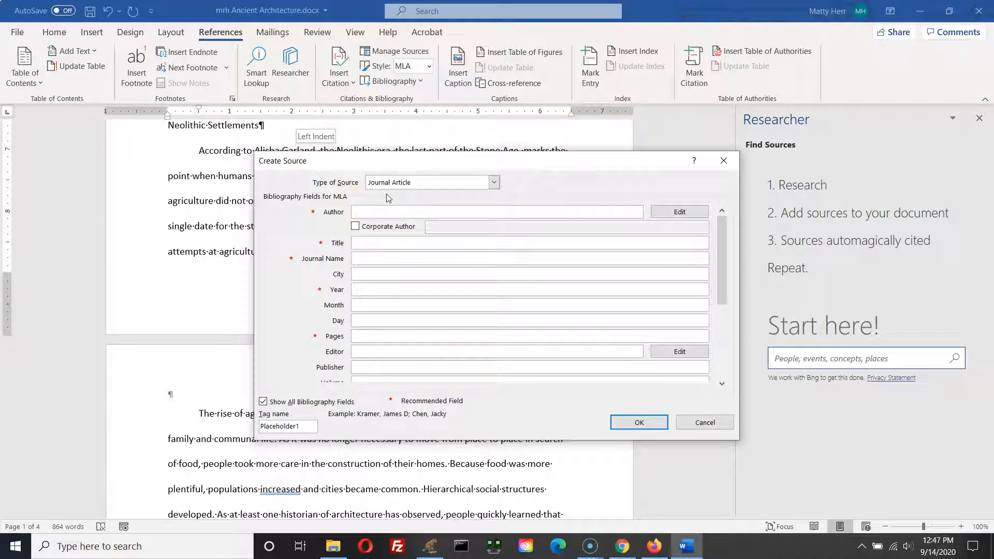
{"action": "type", "text": "Alisha Garland"}
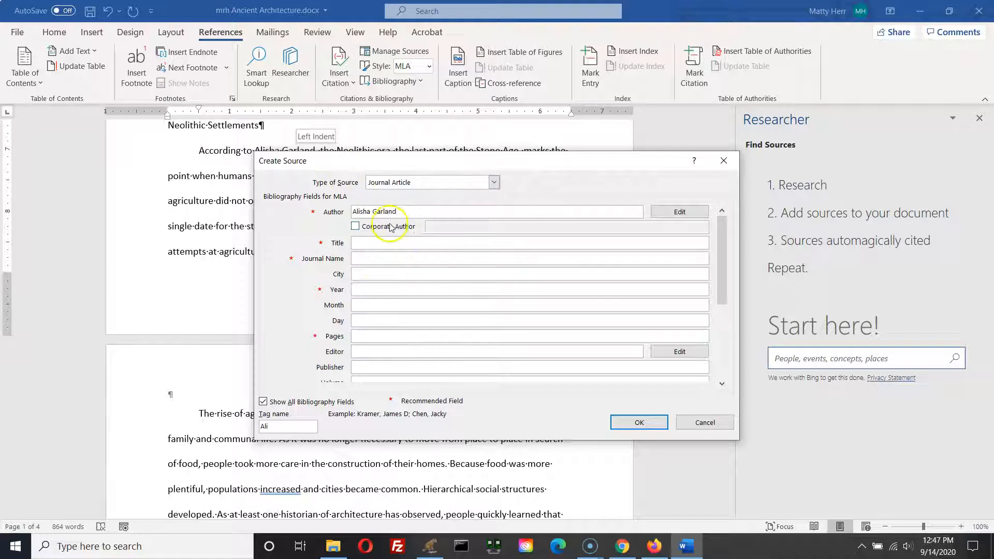
{"action": "left_click", "coordinate": [381, 243]}
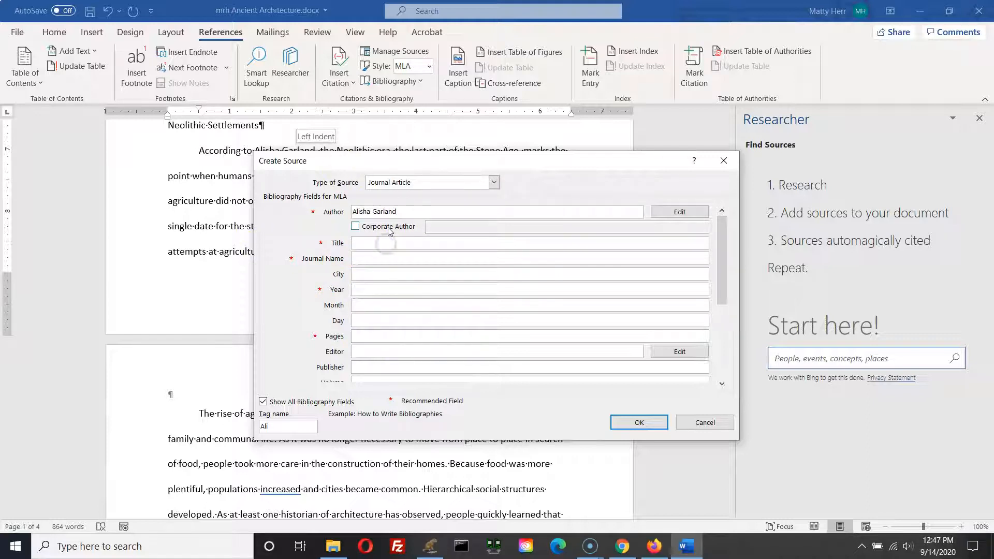
{"action": "type", "text": "The Rise Of"}
{"action": "key", "text": "BackSpace"}
{"action": "key", "text": "BackSpace"}
{"action": "type", "text": "of Human "}
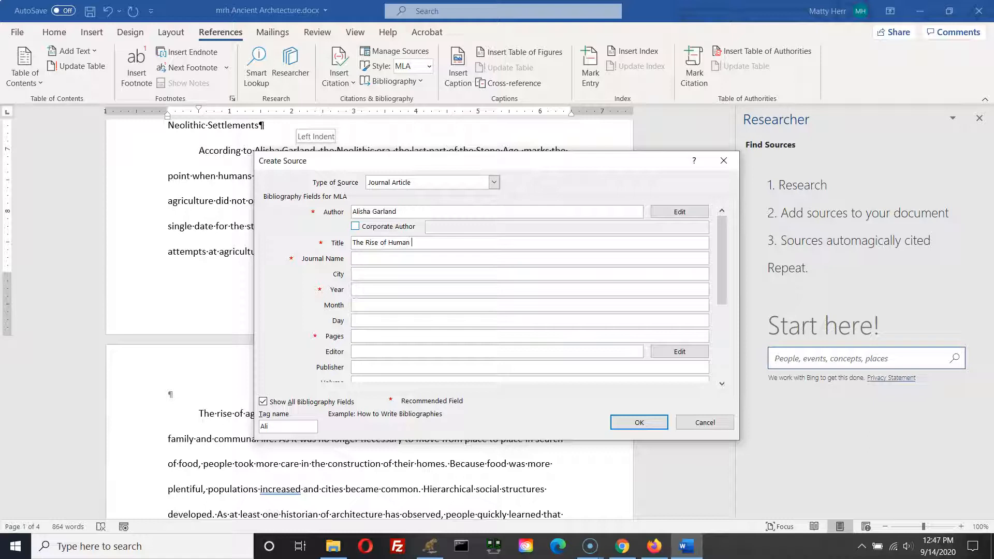
{"action": "type", "text": "Settlements: Neolithic Culture and Early Agricultue"}
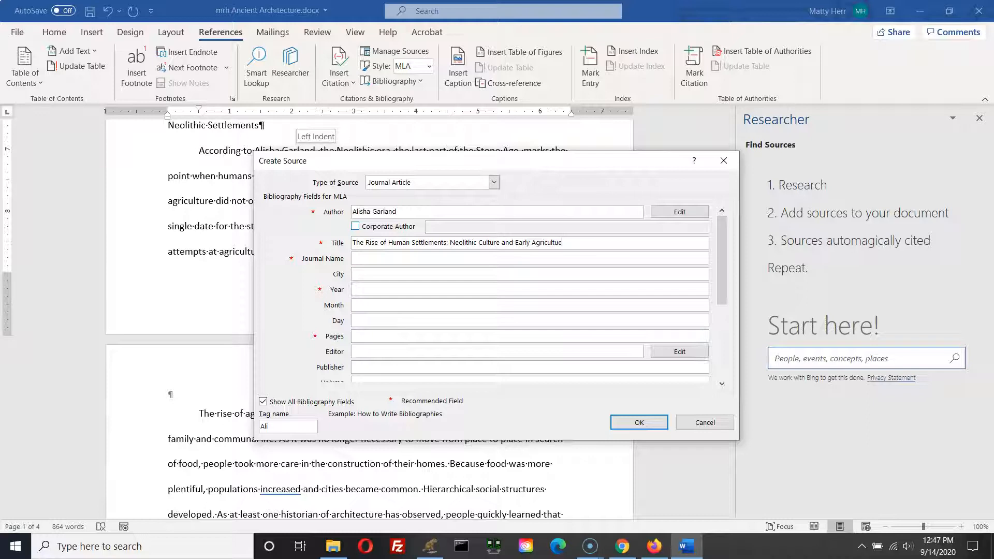
{"action": "key", "text": "BackSpace"}
{"action": "type", "text": "re in Central Asia"}
Step: Set the journal name to "Journal of Ancient Architecture and Cultural Studies"
{"action": "left_click", "coordinate": [380, 258]}
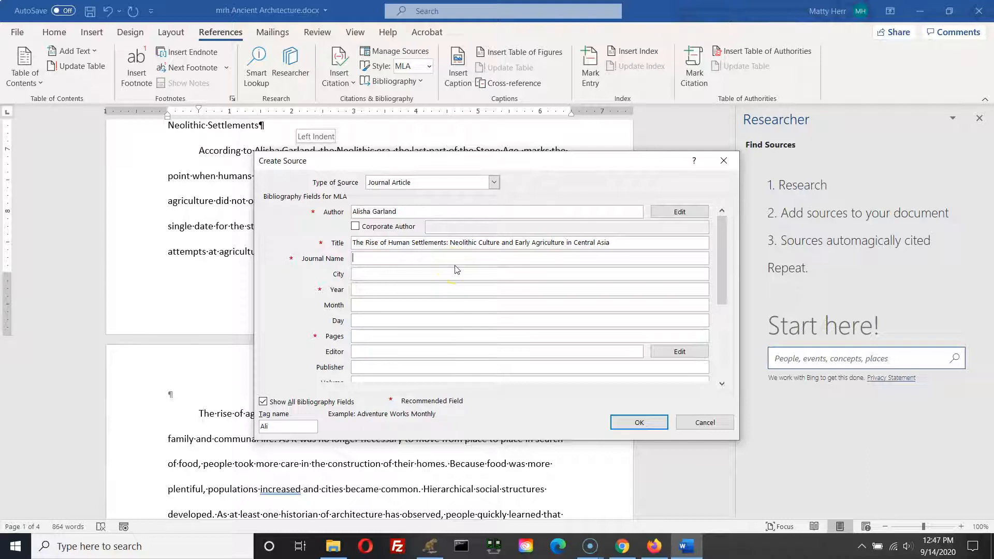
{"action": "type", "text": "Journal of Ancient Architecture and C"}
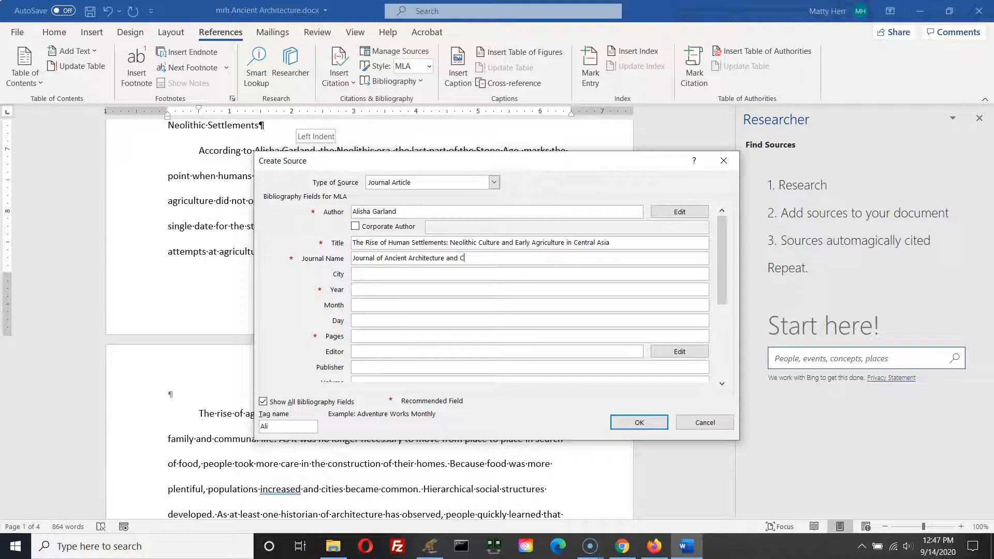
{"action": "type", "text": "ultural Studies"}
Step: Enter year 2015 and pages 122-145 for the journal article source
{"action": "left_click", "coordinate": [373, 288]}
{"action": "type", "text": "2015"}
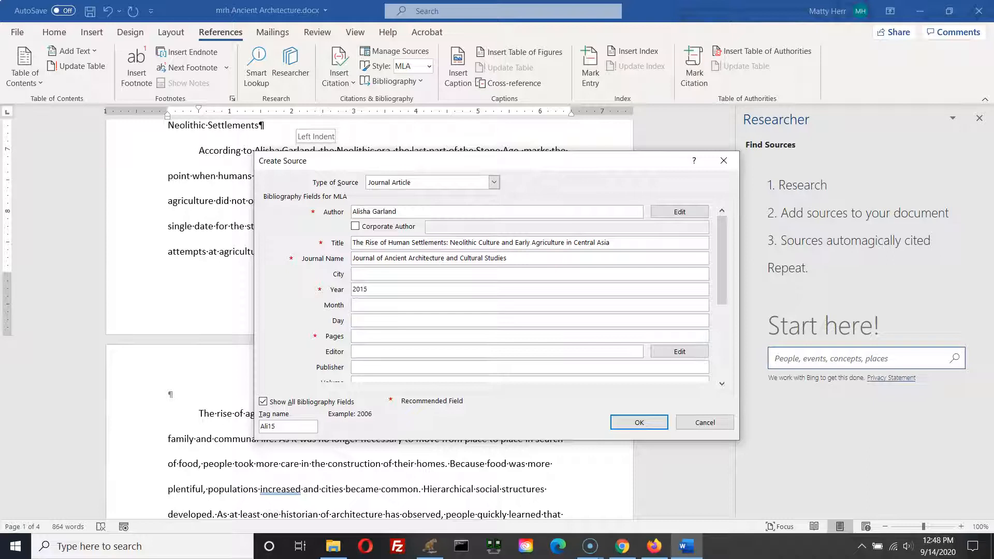
{"action": "left_click", "coordinate": [372, 337]}
{"action": "type", "text": "122-145"}
Step: Fill in volume 30 and issue 5 for the journal article
{"action": "mouse_move", "coordinate": [721, 269]}
{"action": "left_mouse_down"}
{"action": "mouse_move", "coordinate": [736, 345]}
{"action": "mouse_move", "coordinate": [719, 339]}
{"action": "mouse_move", "coordinate": [719, 285]}
{"action": "left_mouse_up"}
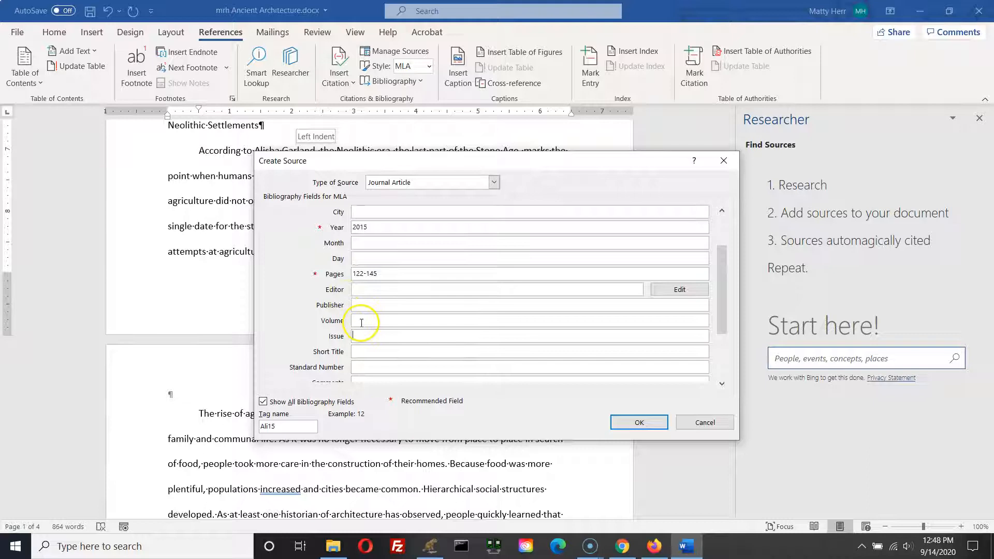
{"action": "left_click", "coordinate": [376, 320]}
{"action": "type", "text": "30"}
{"action": "left_click", "coordinate": [372, 336]}
{"action": "type", "text": "5"}
Step: Set the medium to Web and save the new journal article source
{"action": "left_click", "coordinate": [723, 357]}
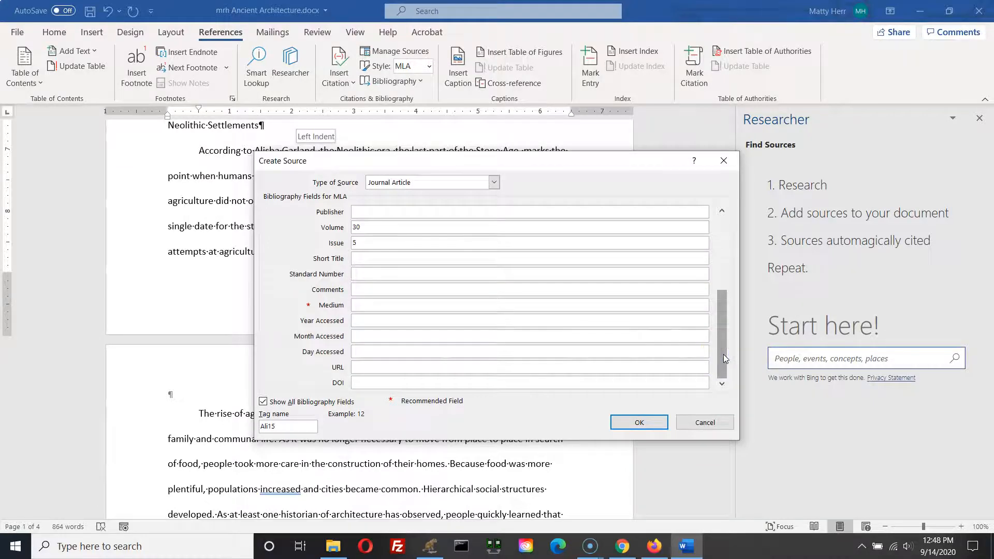
{"action": "left_click", "coordinate": [372, 306]}
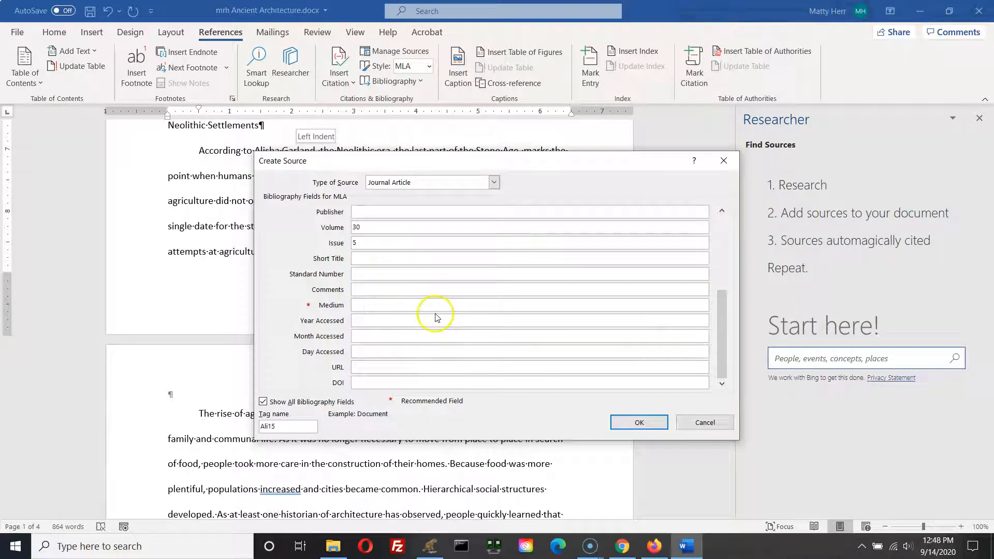
{"action": "type", "text": "Web"}
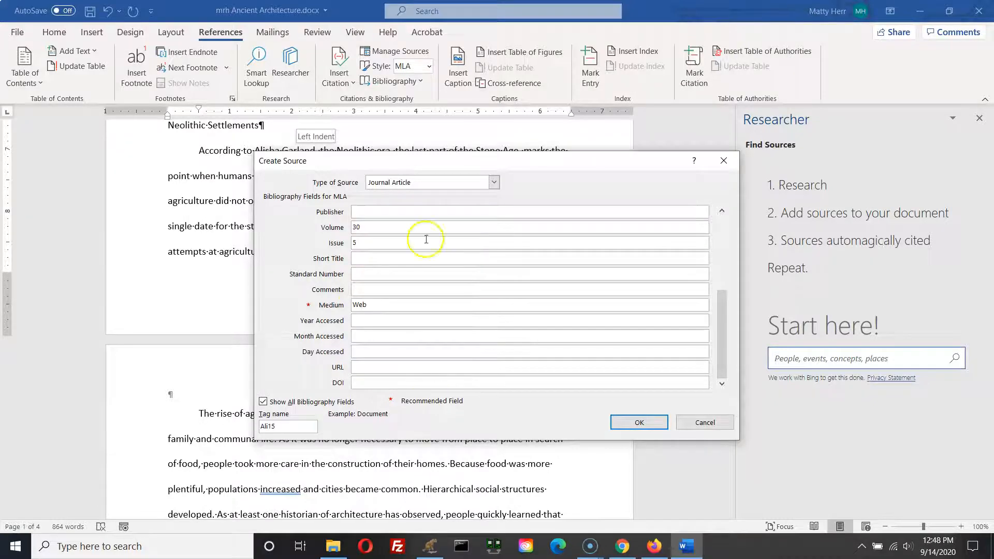
{"action": "left_click", "coordinate": [723, 247]}
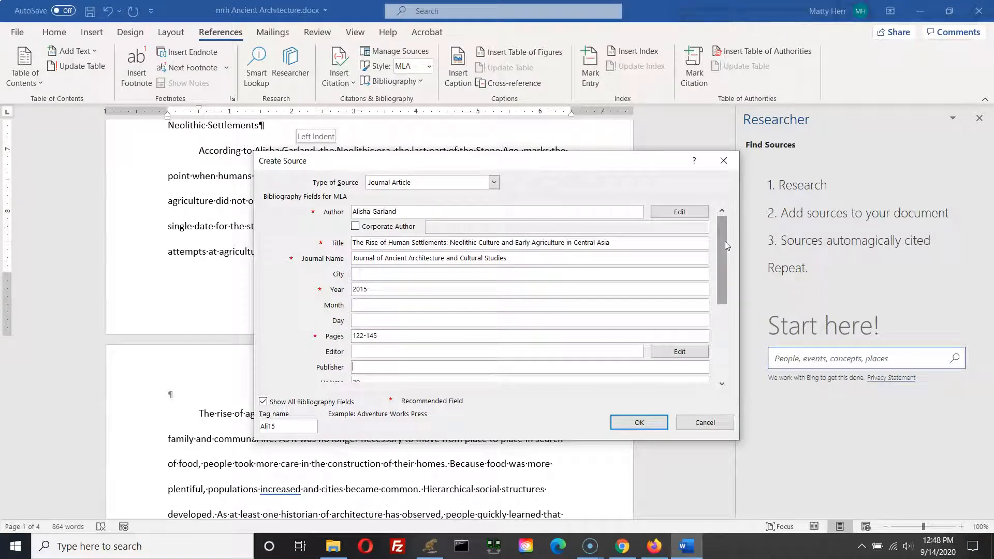
{"action": "left_click", "coordinate": [642, 424]}
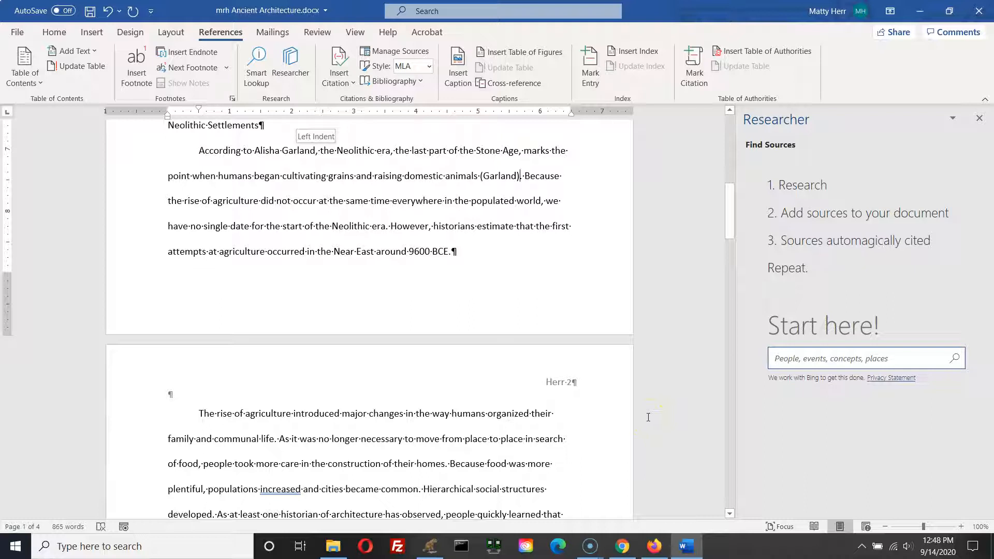
Step: Edit the citation after "domestic animals" to add page 142 and suppress the author and title
{"action": "left_click", "coordinate": [505, 181]}
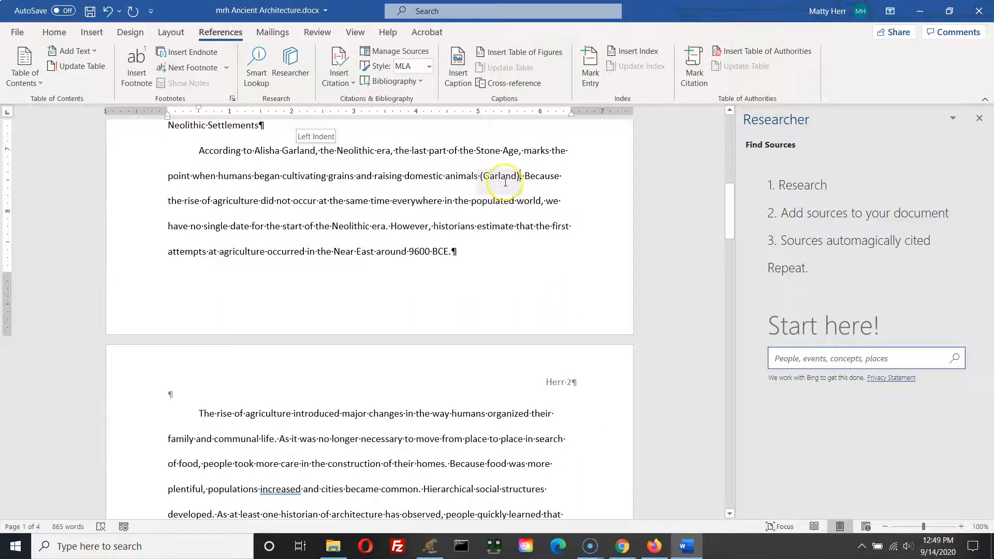
{"action": "key", "text": "ctrl"}
{"action": "key", "text": "ctrl"}
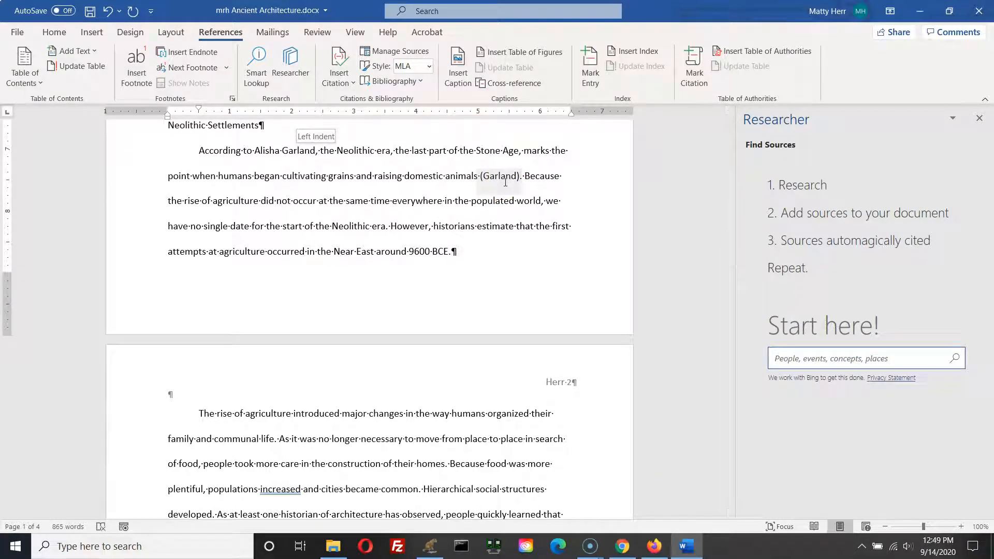
{"action": "left_click", "coordinate": [501, 177]}
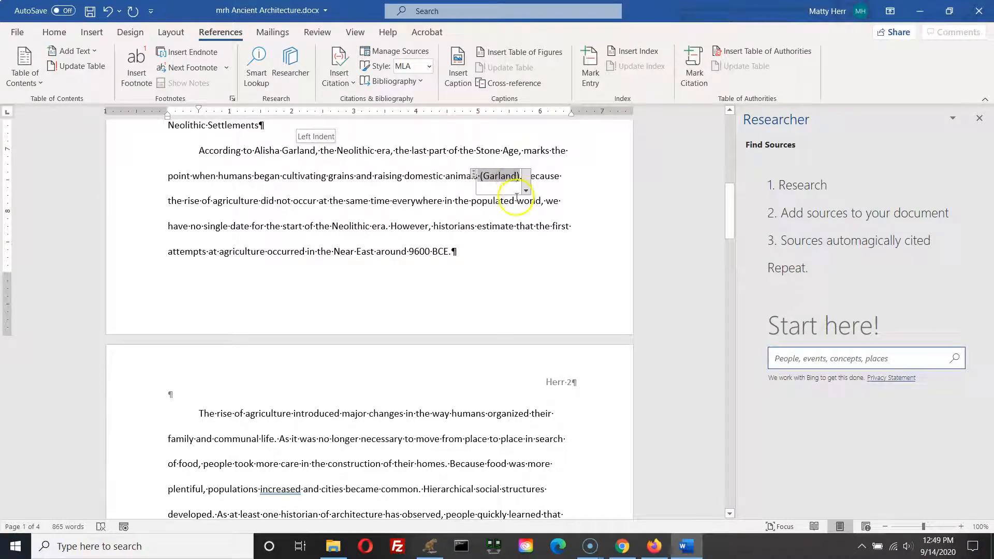
{"action": "left_click", "coordinate": [526, 191]}
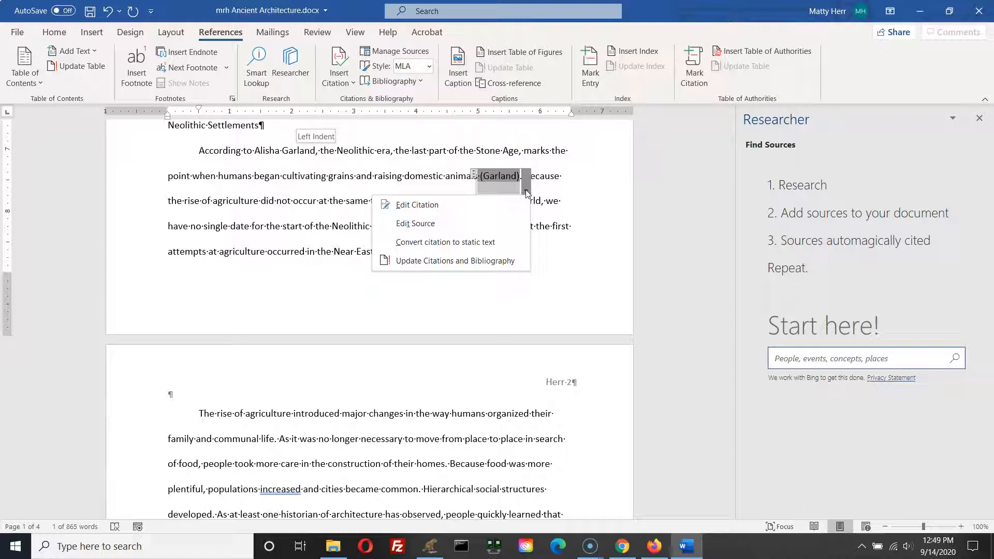
{"action": "left_click", "coordinate": [474, 205]}
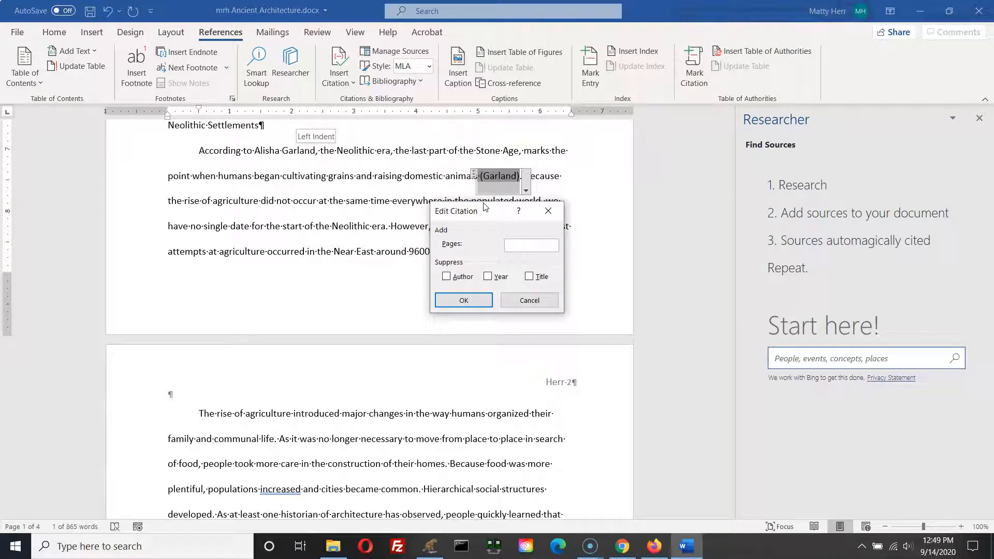
{"action": "left_click", "coordinate": [522, 246]}
{"action": "type", "text": "14"}
{"action": "type", "text": "2"}
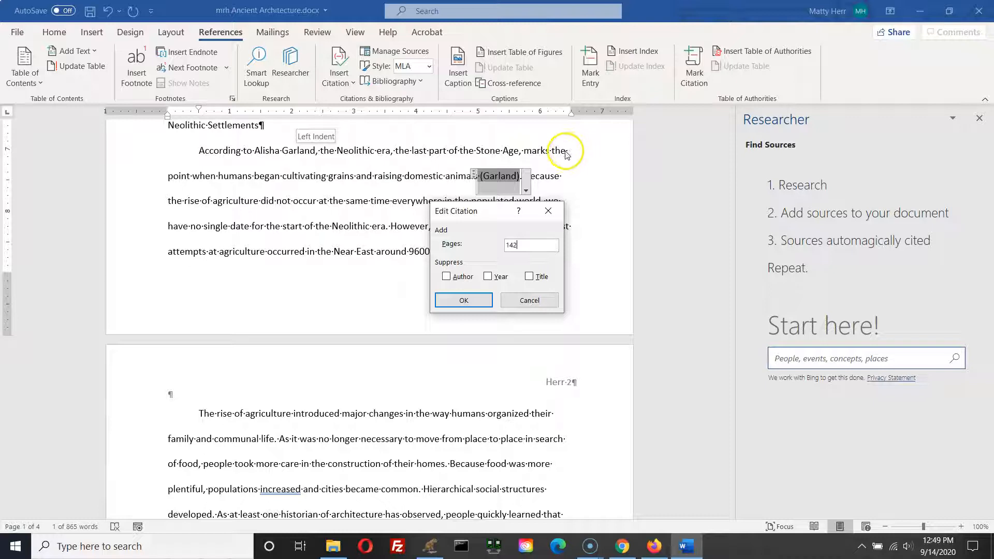
{"action": "left_click", "coordinate": [445, 277]}
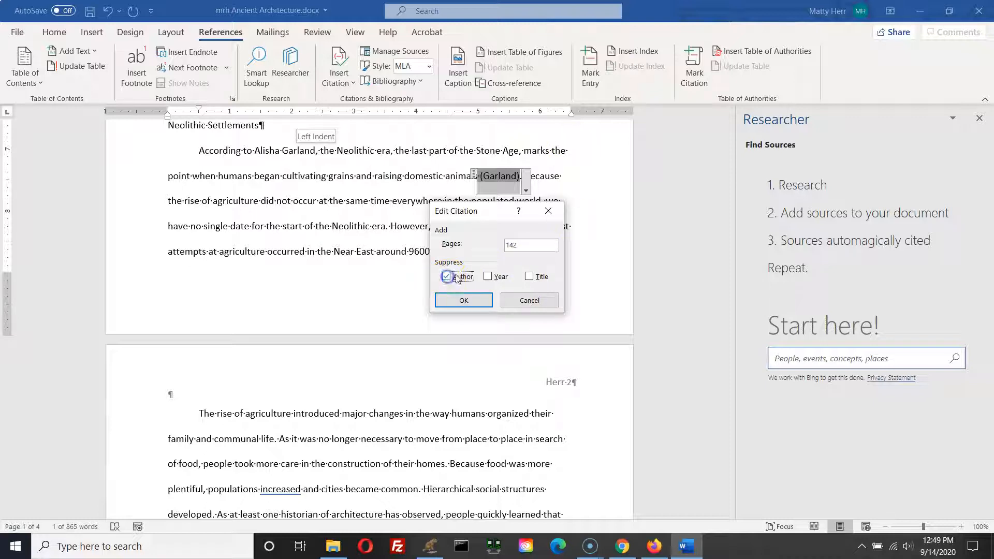
{"action": "left_click", "coordinate": [541, 280]}
{"action": "left_click", "coordinate": [464, 301]}
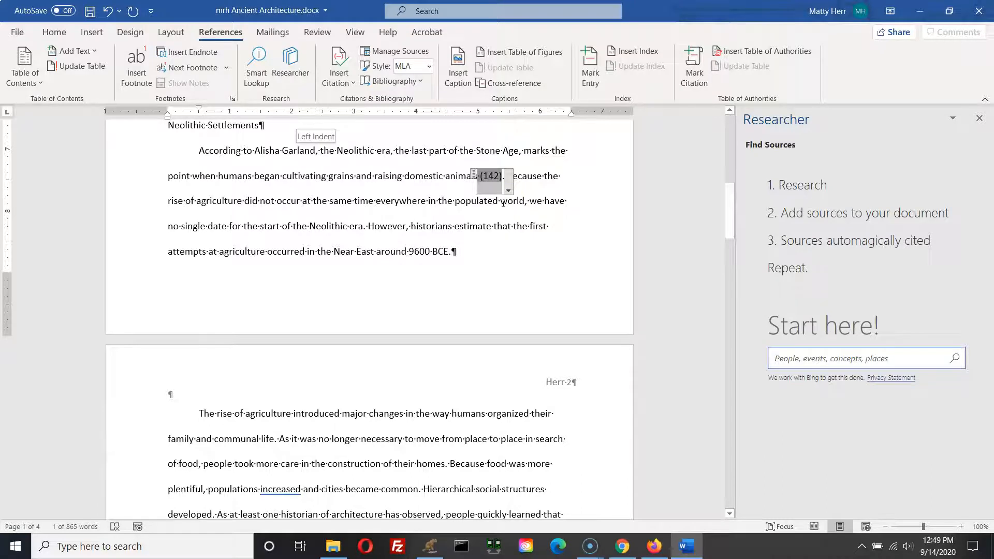
Step: Search the document for "The Neolithic soci" to locate the paragraph about Neolithic societies of central Asia
{"action": "key", "text": "ctrl+f"}
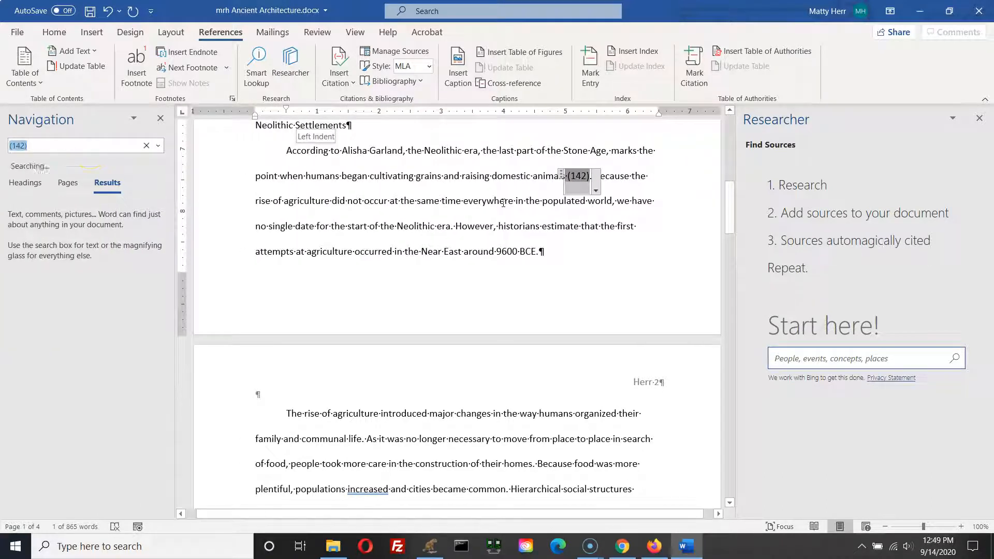
{"action": "left_click", "coordinate": [131, 191]}
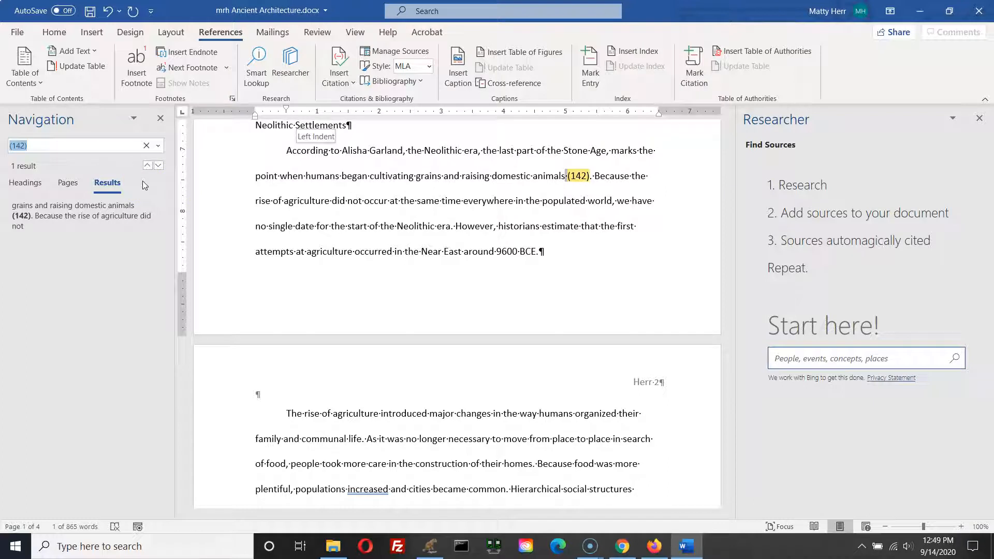
{"action": "left_click", "coordinate": [122, 220]}
{"action": "type", "text": "The Neolitc"}
{"action": "key", "text": "BackSpace"}
{"action": "type", "text": "hci"}
{"action": "key", "text": "BackSpace"}
{"action": "key", "text": "BackSpace"}
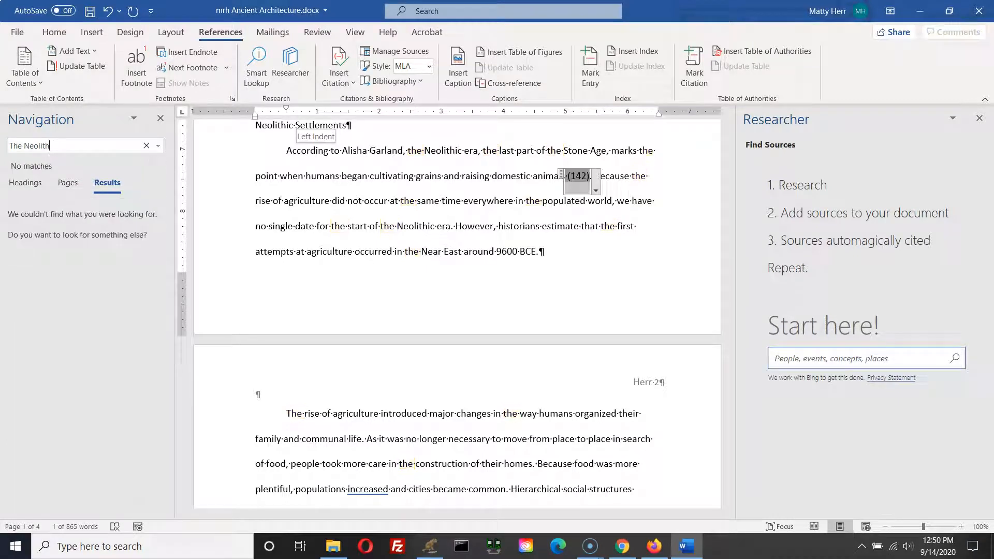
{"action": "type", "text": "ic"}
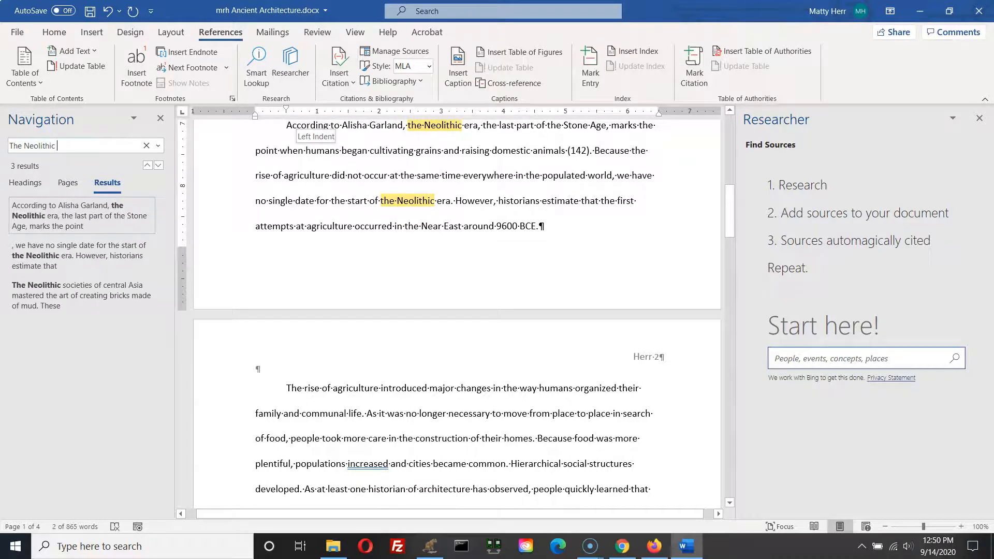
{"action": "type", "text": " soci"}
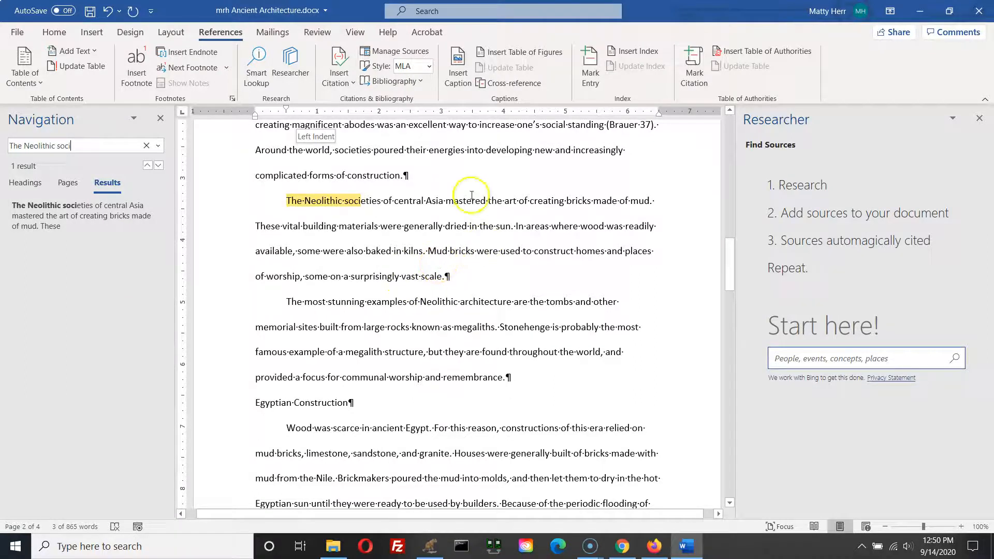
Step: Insert a citation of Garland's Rise of Human Settlements source after "made of mud" in the Neolithic paragraph
{"action": "left_click", "coordinate": [652, 205]}
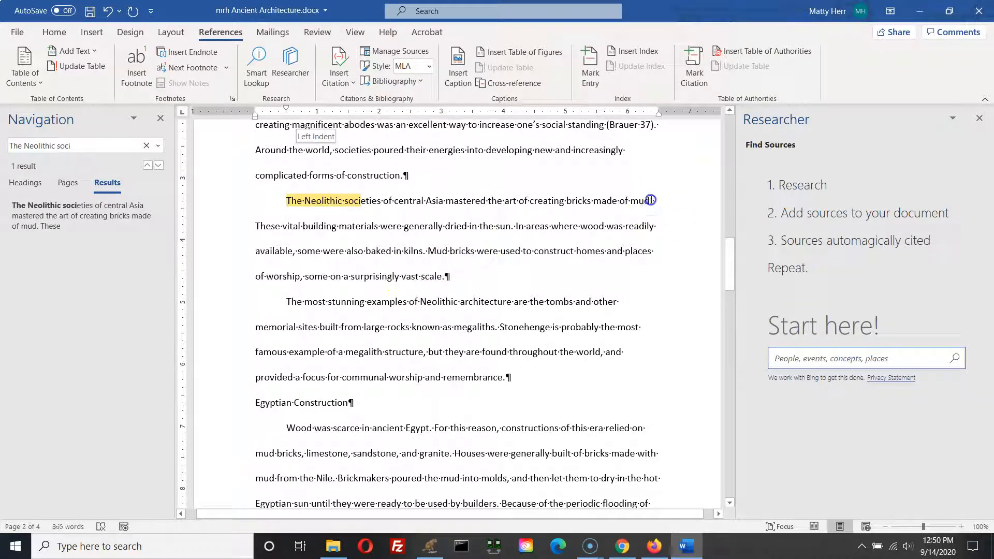
{"action": "key", "text": "ctrl"}
{"action": "key", "text": "ctrl"}
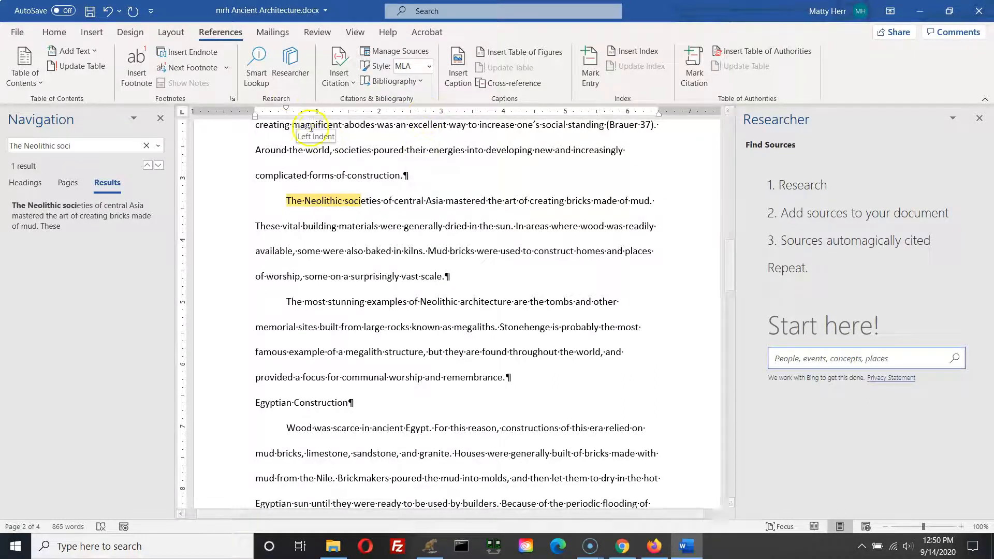
{"action": "left_click", "coordinate": [353, 83]}
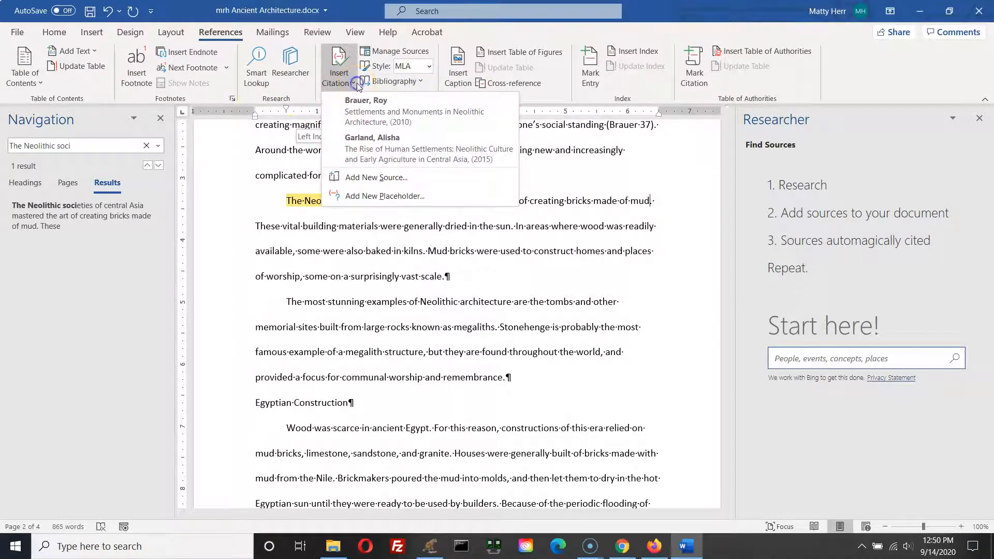
{"action": "left_click", "coordinate": [370, 151]}
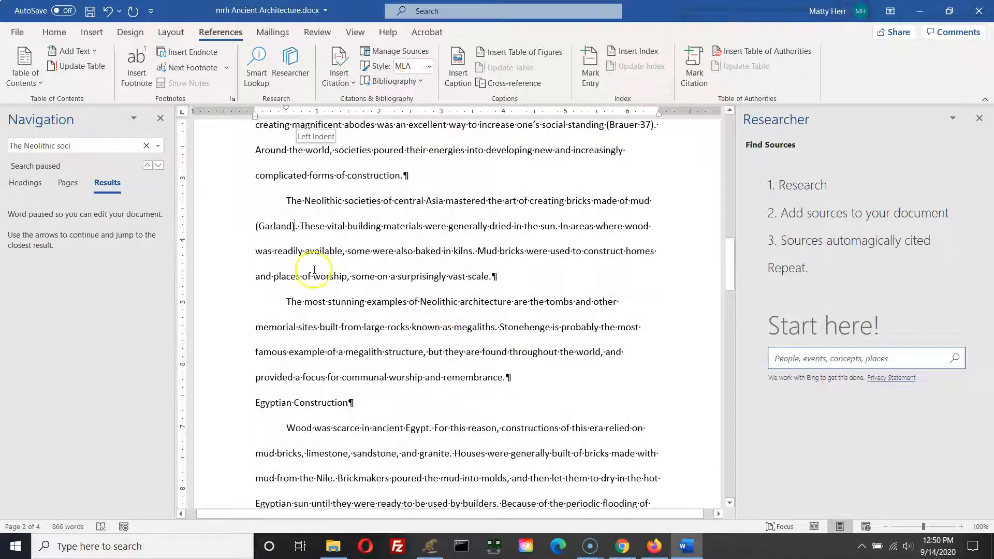
Step: Close the Navigation pane
{"action": "left_click", "coordinate": [279, 225]}
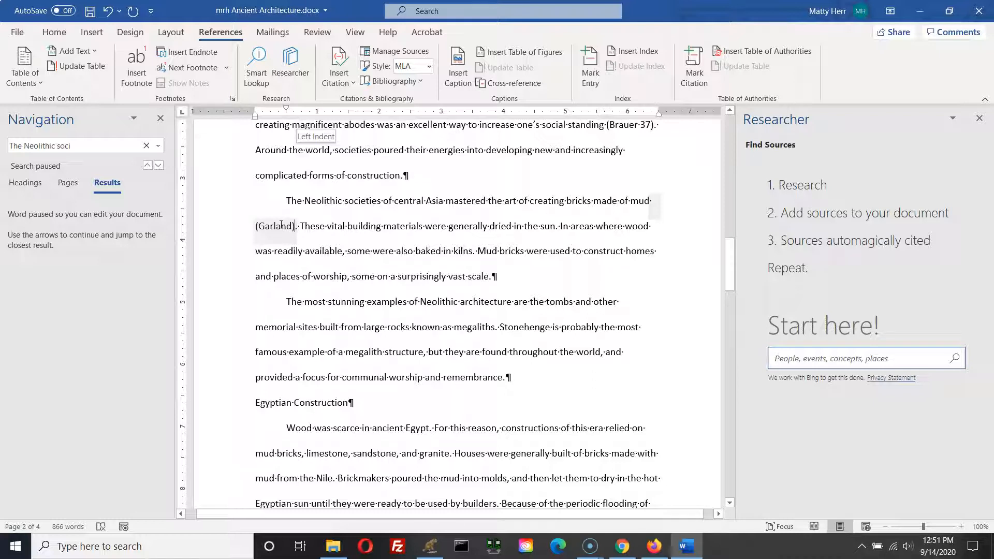
{"action": "left_click", "coordinate": [272, 212]}
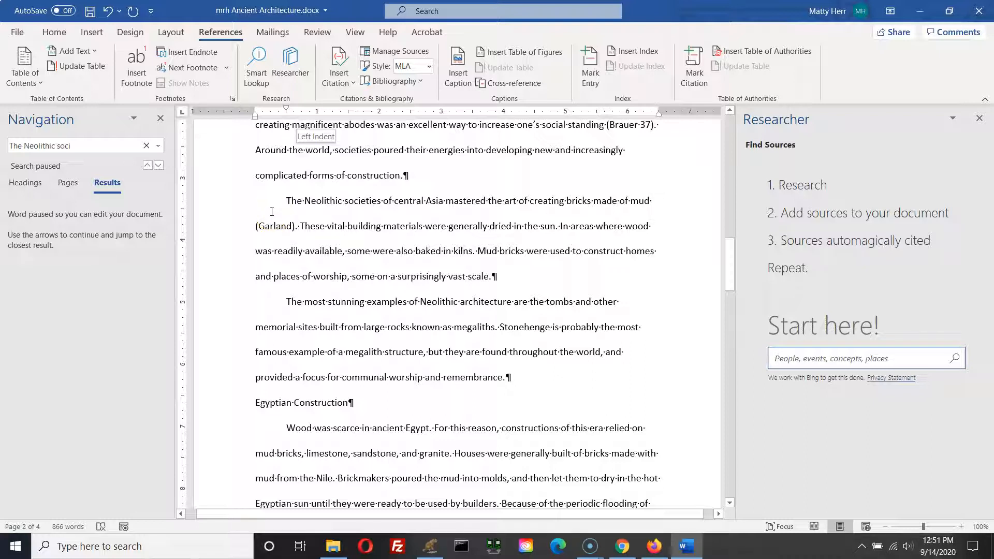
{"action": "left_click", "coordinate": [273, 219]}
{"action": "left_click", "coordinate": [162, 119]}
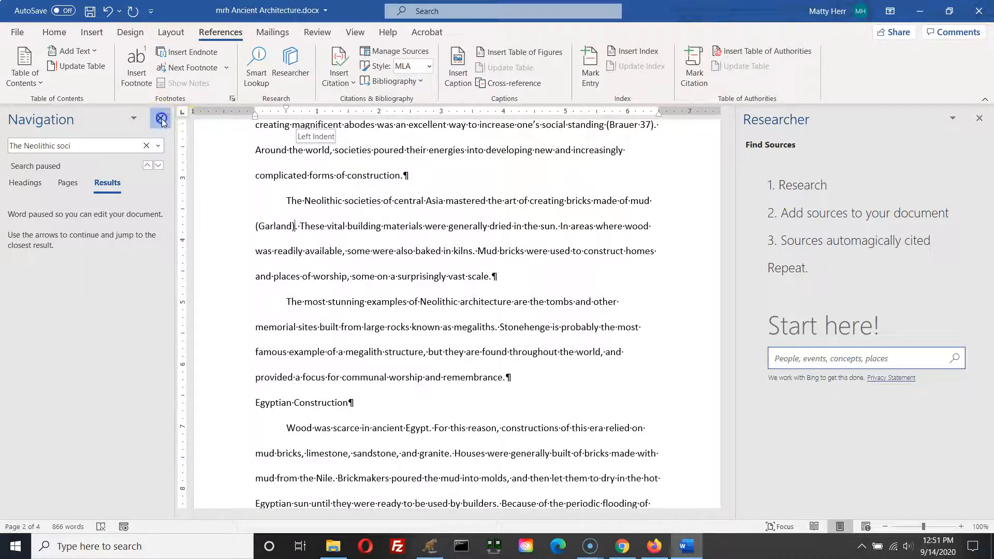
Step: Insert a page break after the final paragraph about Roman achievement at the end of the document
{"action": "left_click", "coordinate": [387, 320]}
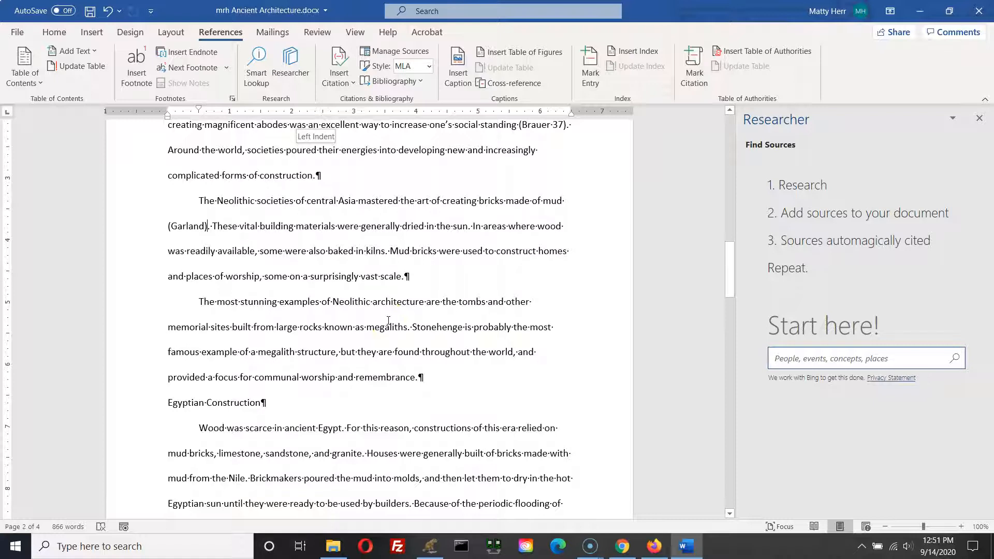
{"action": "scroll", "coordinate": [388, 320], "scroll_direction": "down", "scroll_amount": 15}
{"action": "scroll", "coordinate": [387, 318], "scroll_direction": "down", "scroll_amount": 8}
{"action": "left_click", "coordinate": [393, 316]}
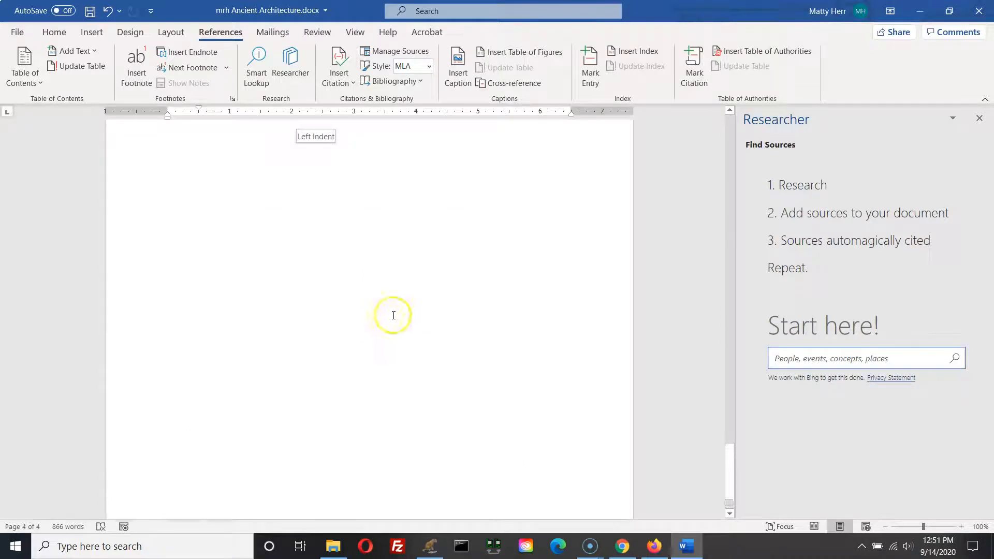
{"action": "scroll", "coordinate": [400, 319], "scroll_direction": "up", "scroll_amount": 2}
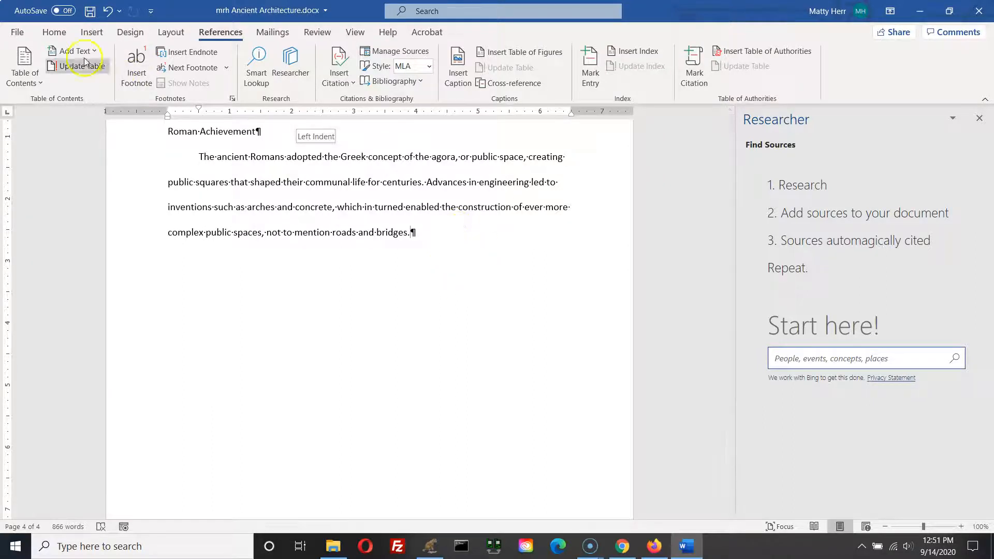
{"action": "left_click", "coordinate": [96, 33]}
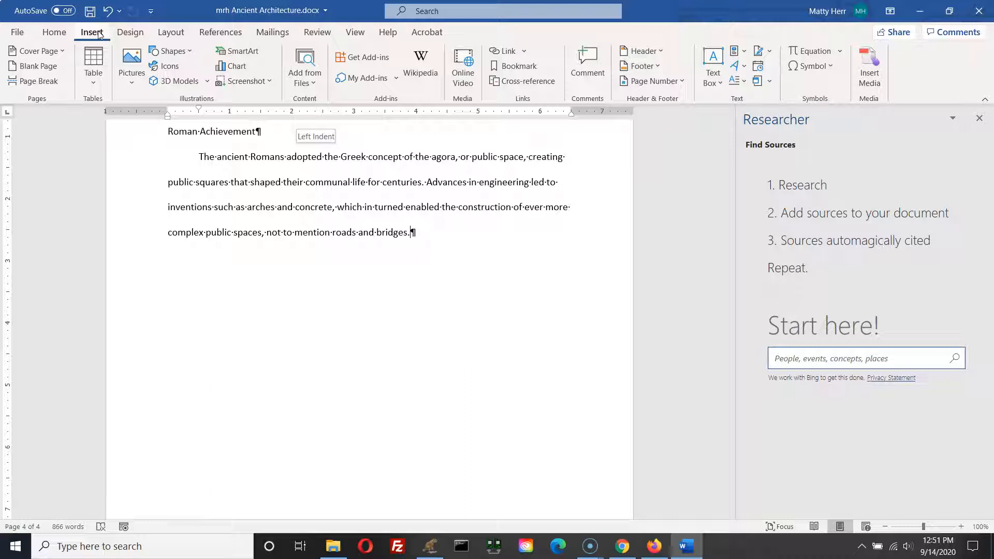
{"action": "left_click", "coordinate": [63, 91]}
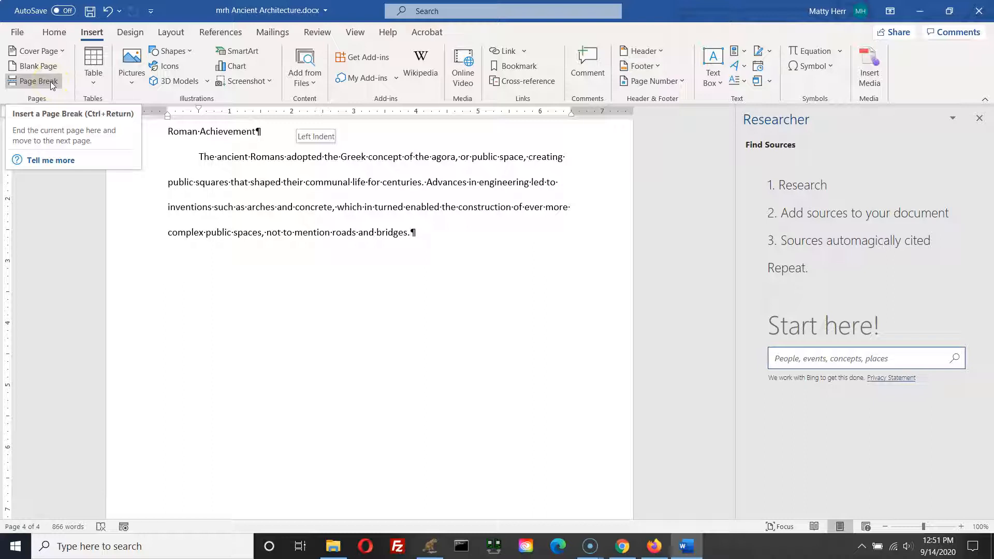
{"action": "left_click", "coordinate": [50, 82]}
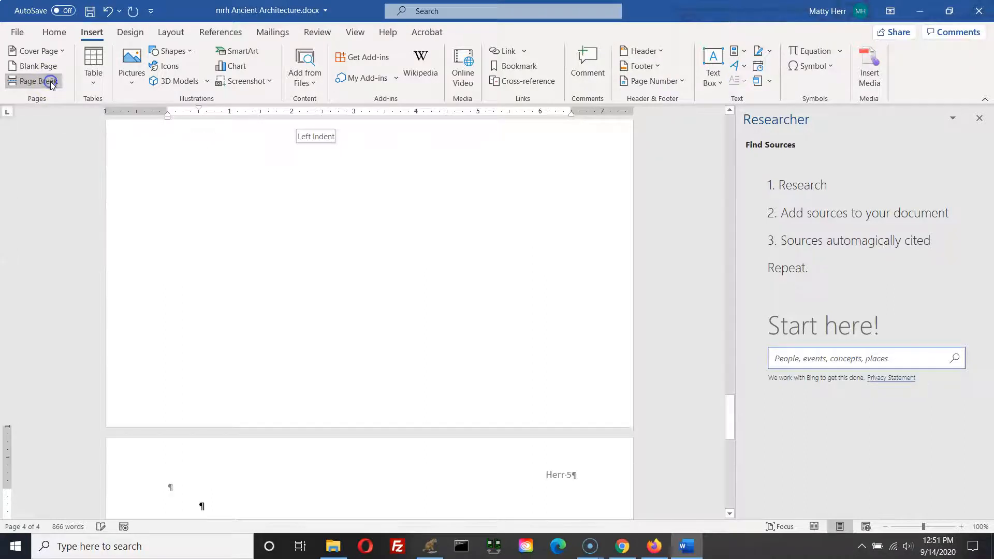
Step: Insert a built-in Works Cited bibliography on the new final page
{"action": "left_click", "coordinate": [549, 447]}
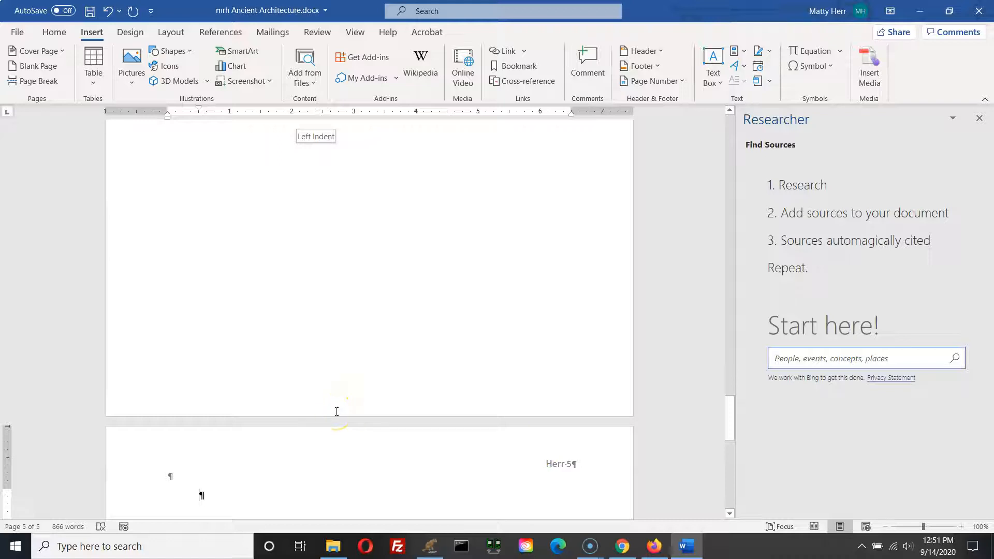
{"action": "scroll", "coordinate": [336, 411], "scroll_direction": "up", "scroll_amount": 6}
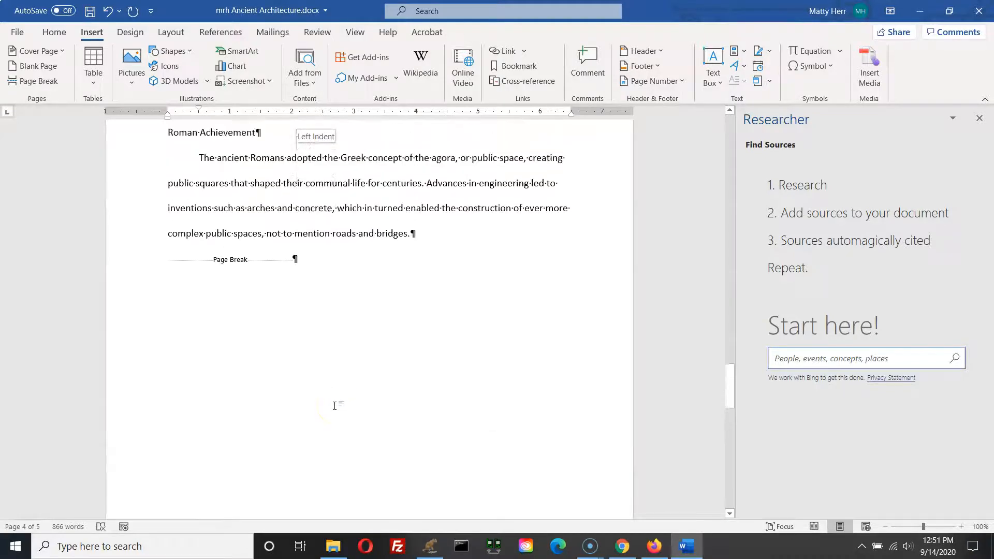
{"action": "left_click", "coordinate": [236, 259]}
{"action": "key", "text": "ctrl"}
{"action": "key", "text": "ctrl"}
{"action": "scroll", "coordinate": [240, 259], "scroll_direction": "down", "scroll_amount": 5}
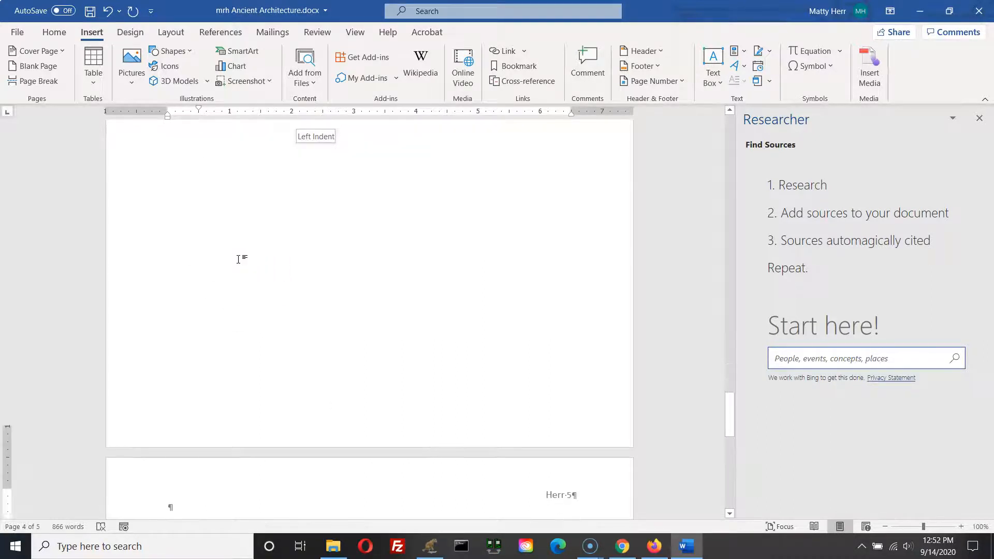
{"action": "left_click", "coordinate": [342, 284]}
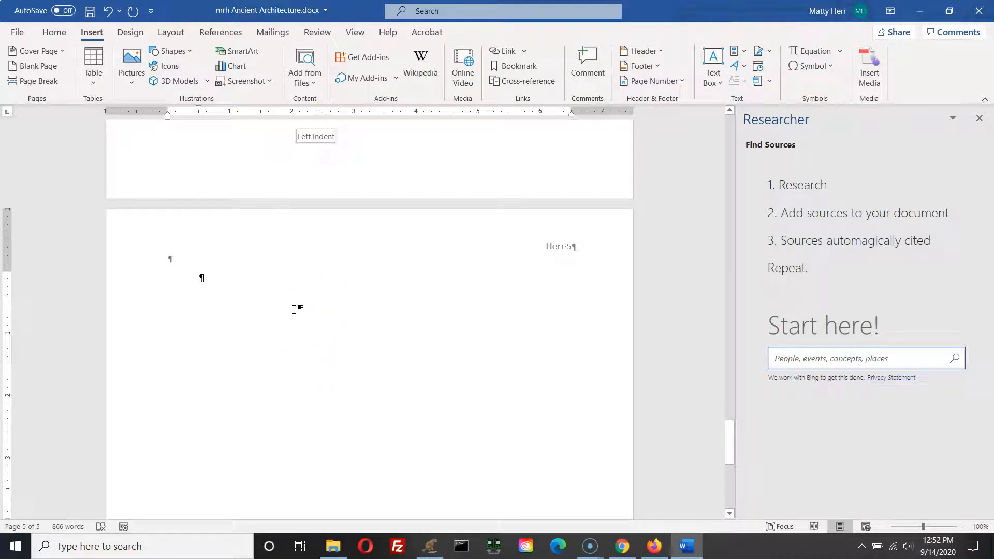
{"action": "left_click", "coordinate": [293, 301]}
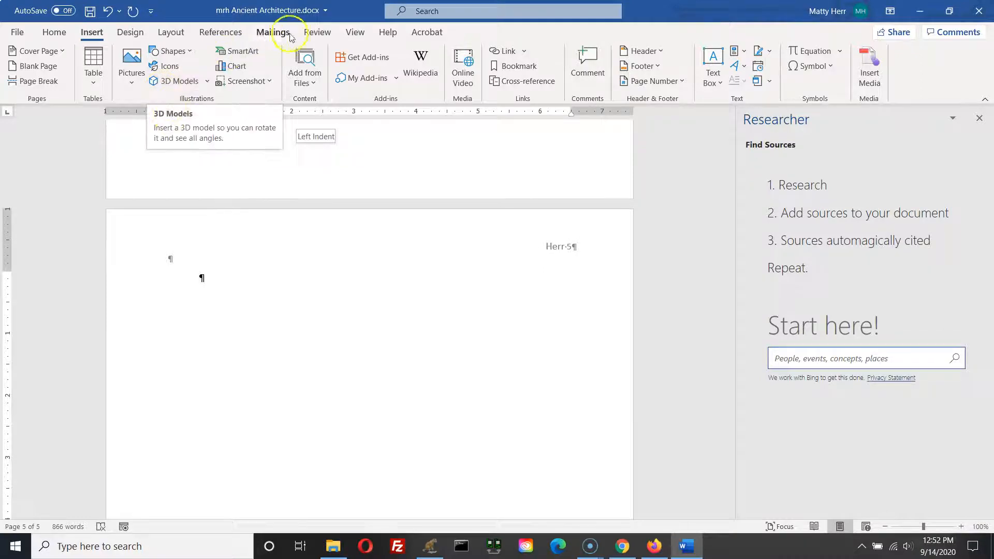
{"action": "left_click", "coordinate": [222, 33]}
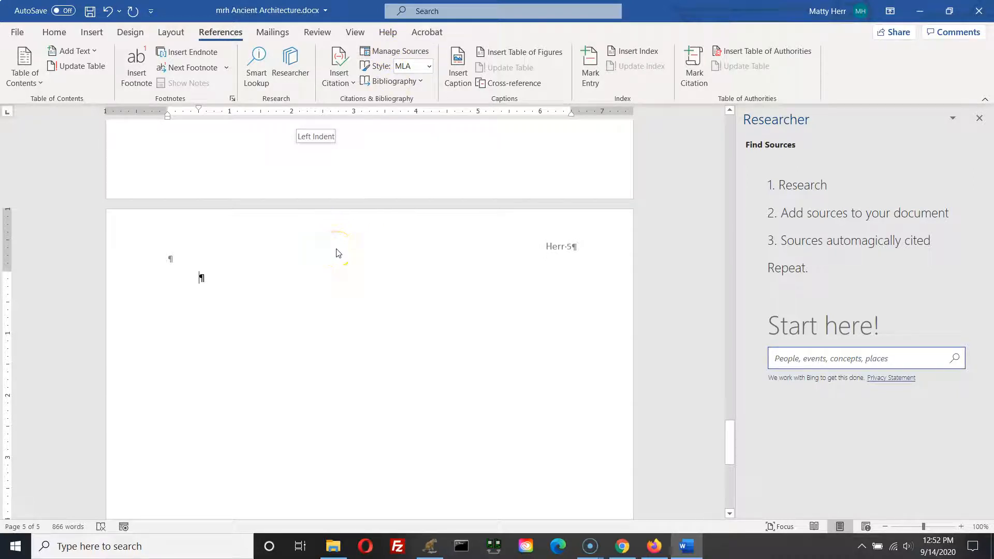
{"action": "left_click", "coordinate": [401, 84]}
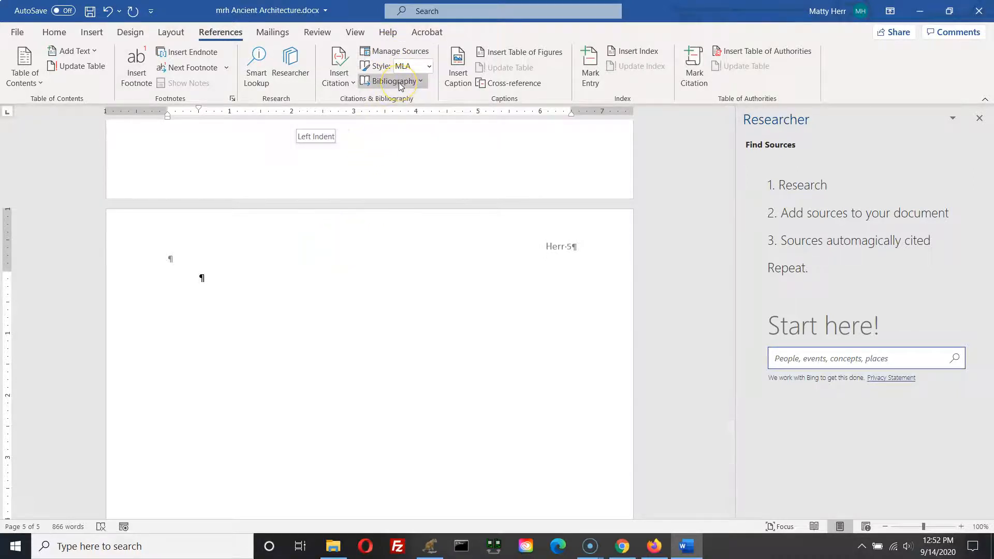
{"action": "left_click", "coordinate": [422, 82]}
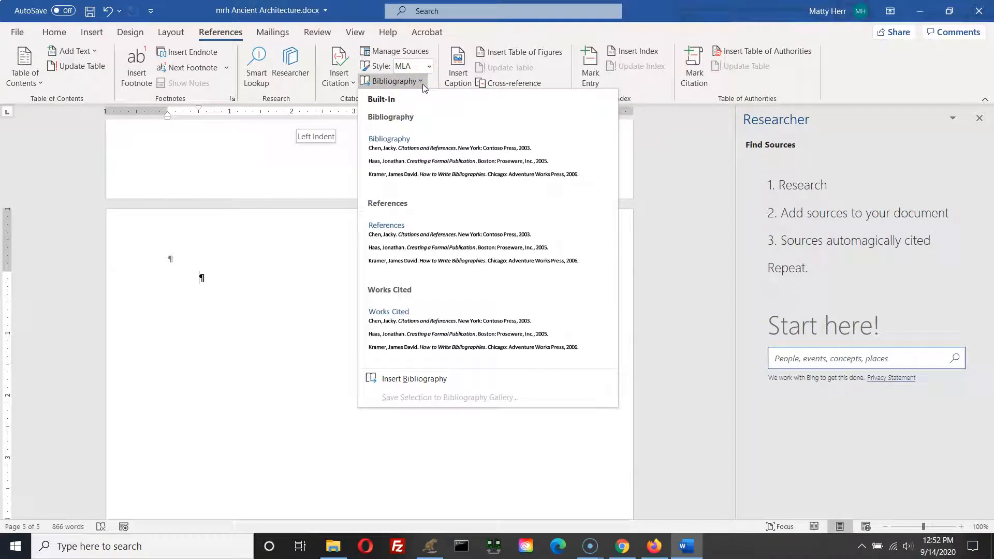
{"action": "left_click", "coordinate": [423, 334]}
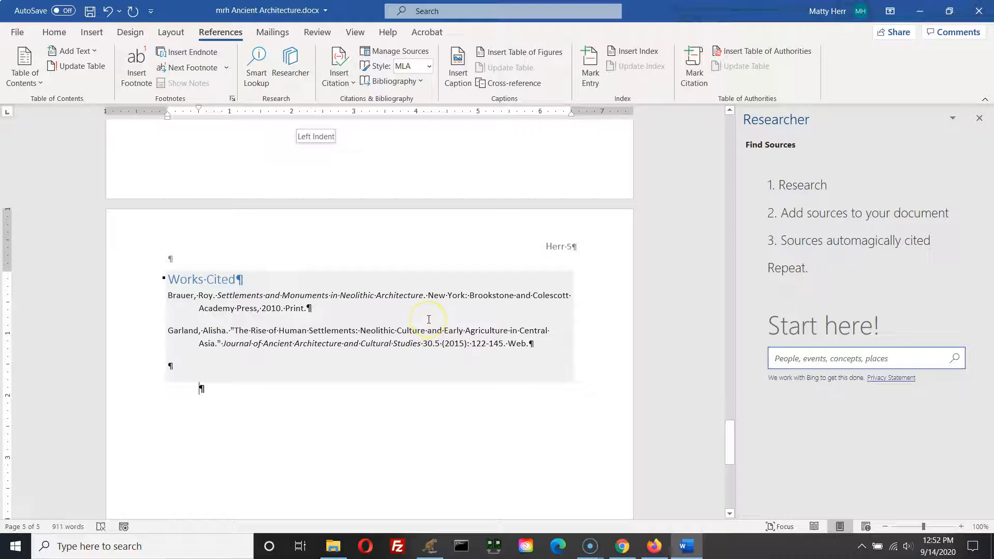
{"action": "left_click", "coordinate": [488, 308]}
{"action": "left_click", "coordinate": [246, 309]}
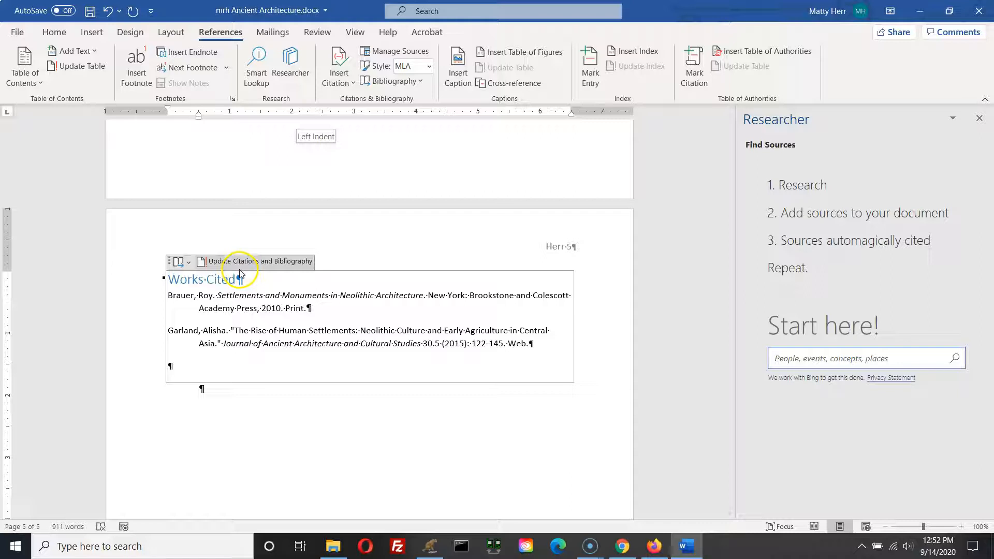
{"action": "left_click", "coordinate": [262, 327]}
{"action": "left_click", "coordinate": [240, 295]}
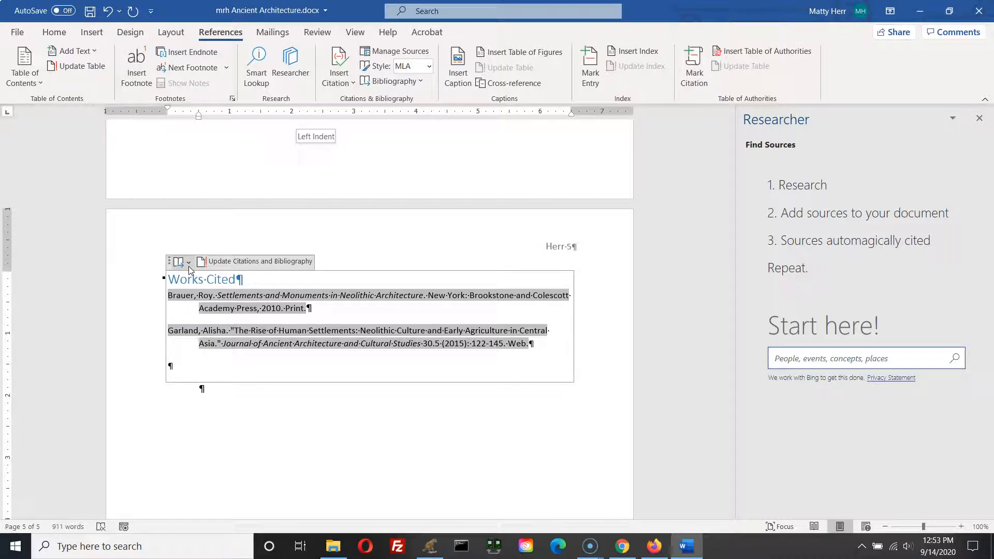
{"action": "left_click", "coordinate": [413, 460]}
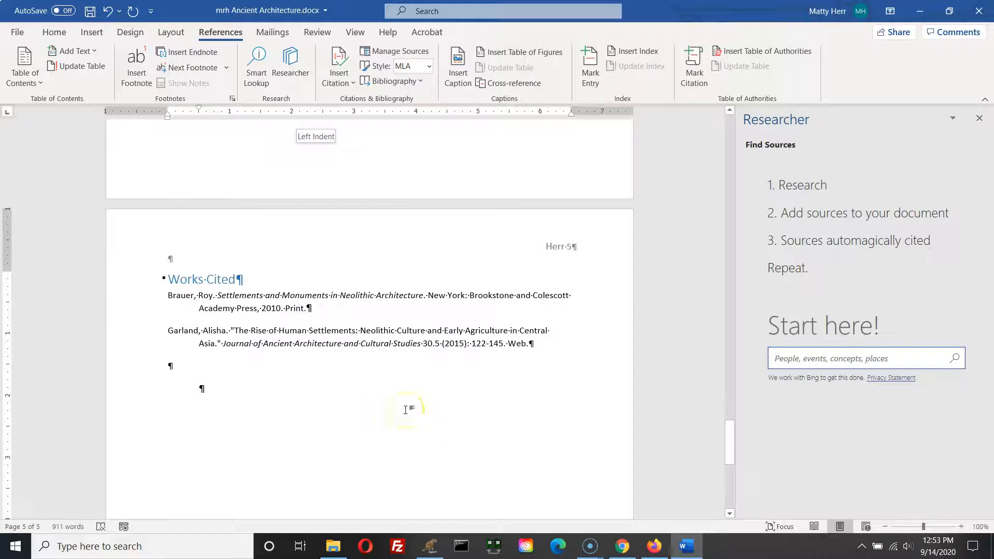
Step: Edit the Brauer citation's source, changing the author's last name to Brower and updating both source lists
{"action": "scroll", "coordinate": [405, 410], "scroll_direction": "up", "scroll_amount": 10}
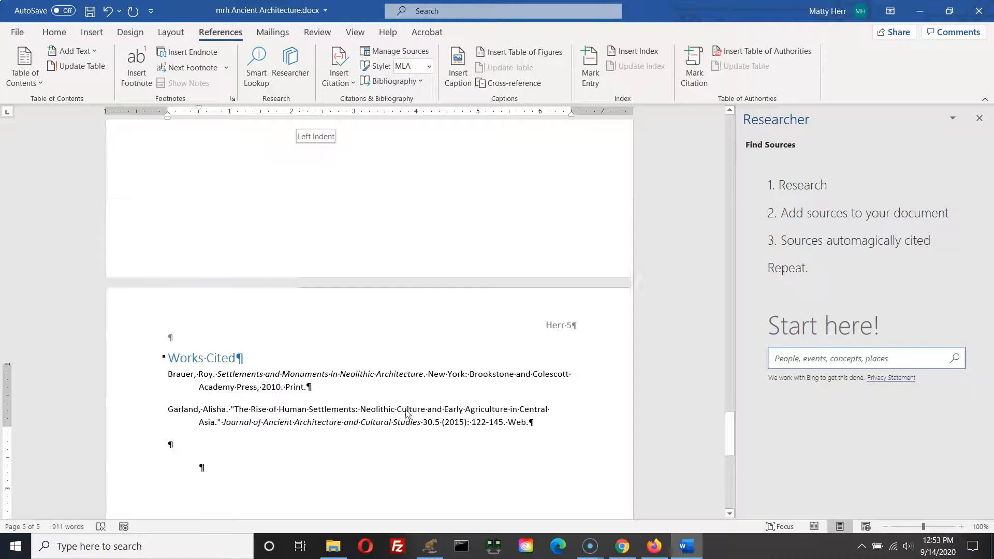
{"action": "scroll", "coordinate": [406, 412], "scroll_direction": "up", "scroll_amount": 10}
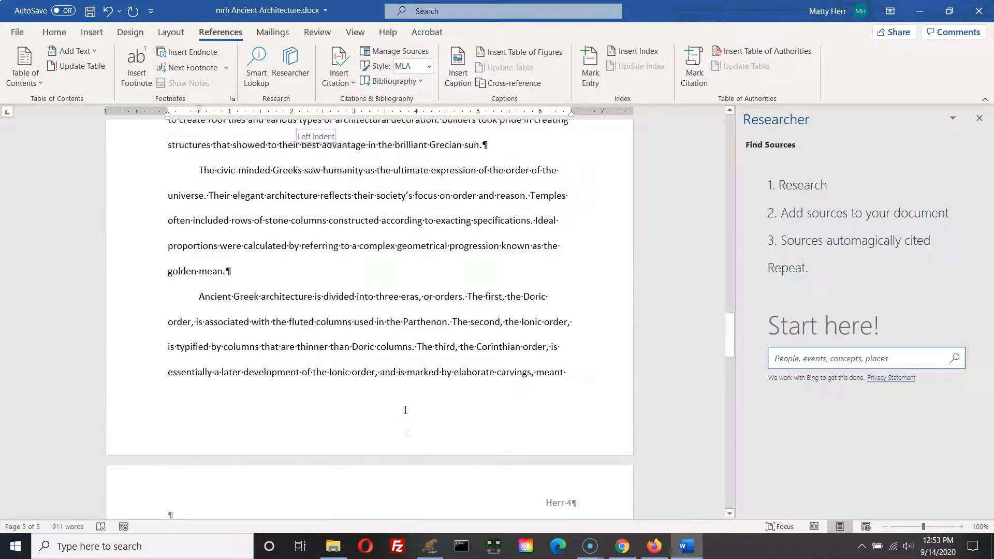
{"action": "scroll", "coordinate": [403, 410], "scroll_direction": "up", "scroll_amount": 10}
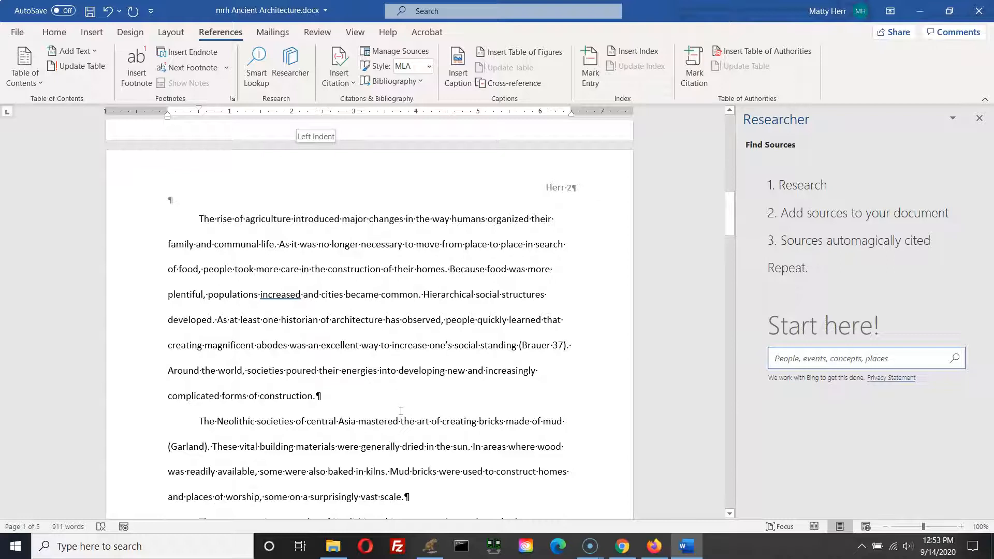
{"action": "left_click", "coordinate": [400, 411]}
{"action": "left_click", "coordinate": [551, 351]}
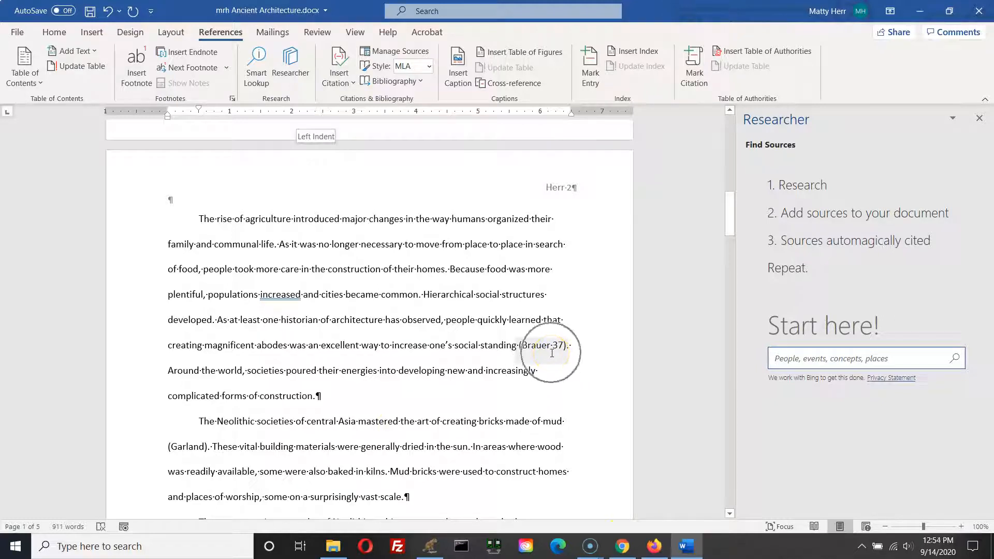
{"action": "left_click", "coordinate": [557, 213]}
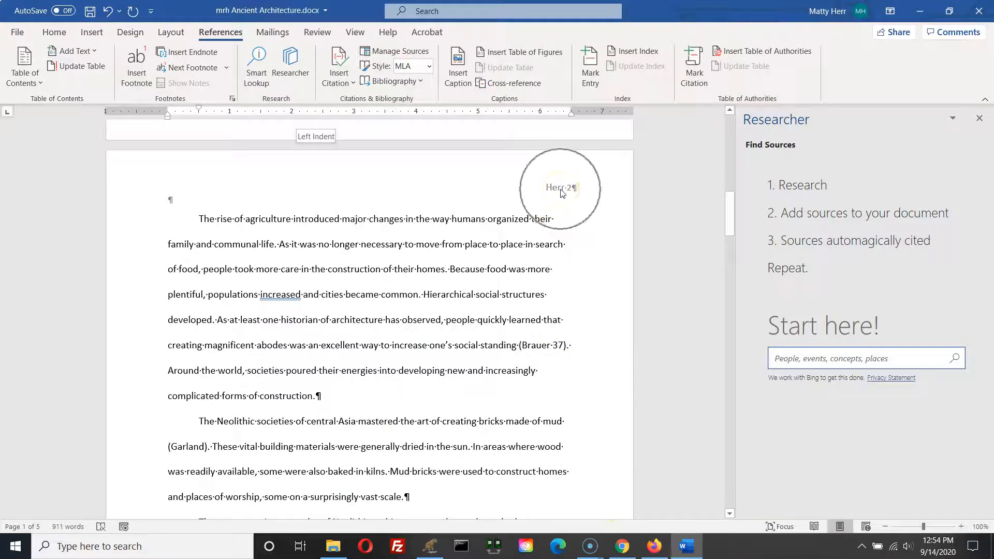
{"action": "left_click", "coordinate": [545, 346]}
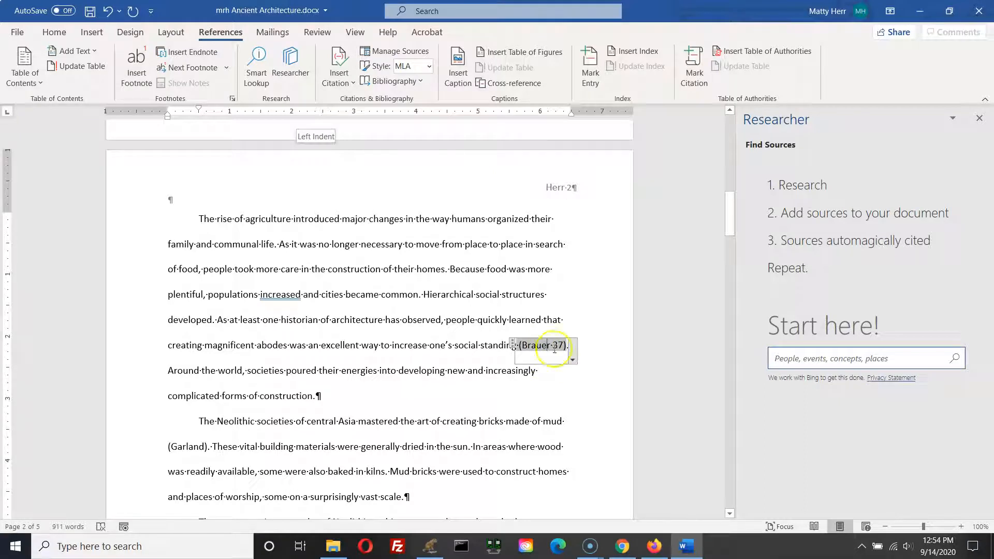
{"action": "left_click", "coordinate": [571, 360]}
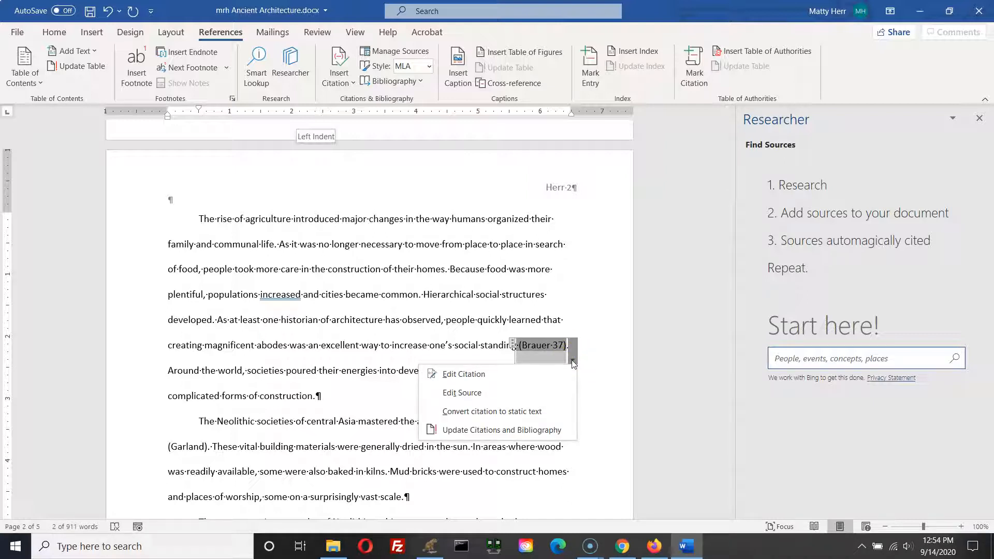
{"action": "left_click", "coordinate": [506, 392]}
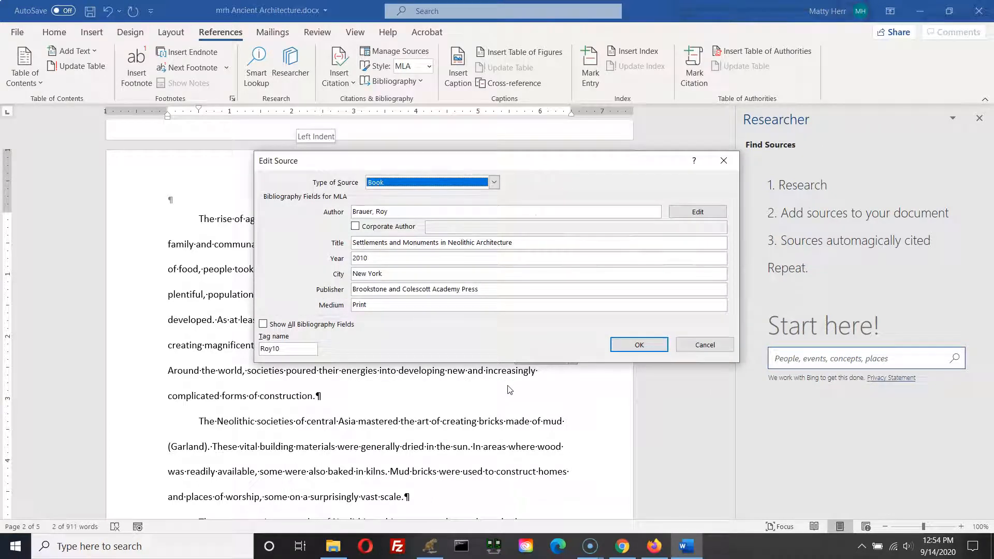
{"action": "double_click", "coordinate": [362, 211]}
{"action": "type", "text": "Brower"}
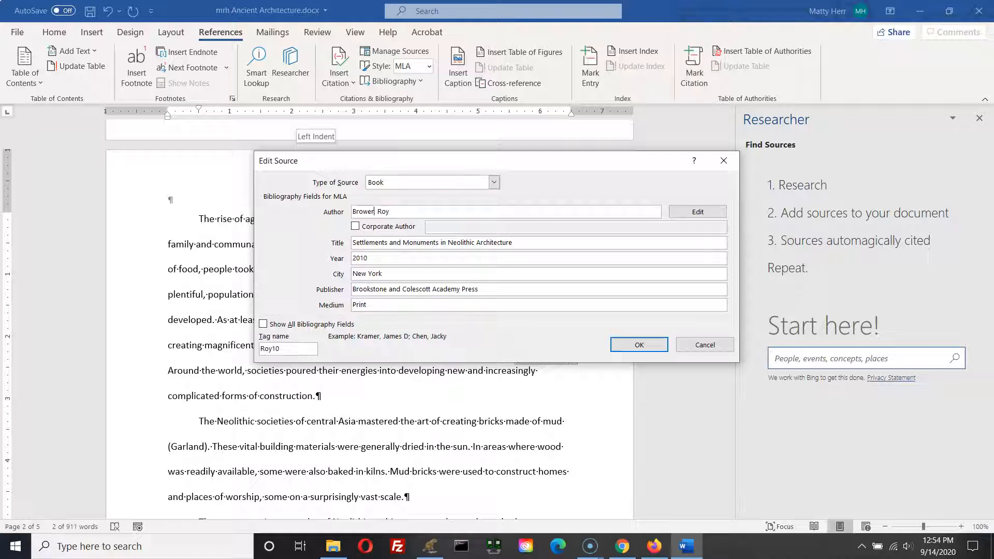
{"action": "left_click", "coordinate": [637, 345]}
{"action": "left_click", "coordinate": [454, 310]}
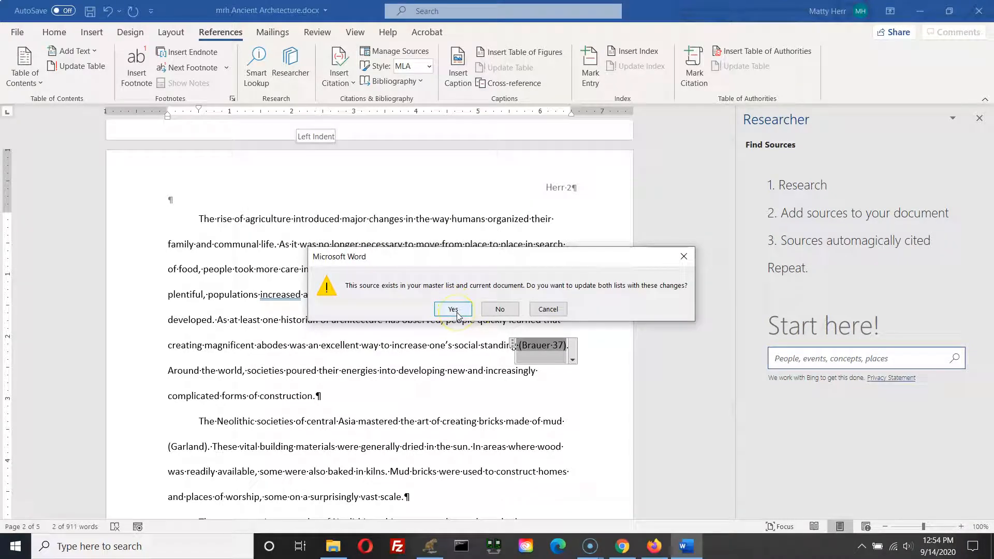
Step: Apply the source change to both source lists and save the document
{"action": "left_click", "coordinate": [457, 314]}
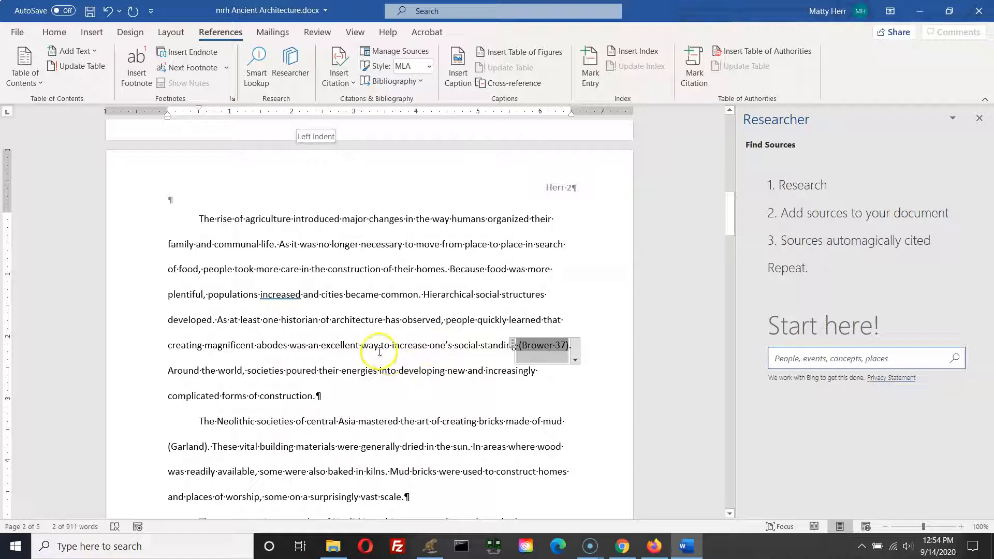
{"action": "key", "text": "ctrl+s"}
{"action": "left_click", "coordinate": [90, 10]}
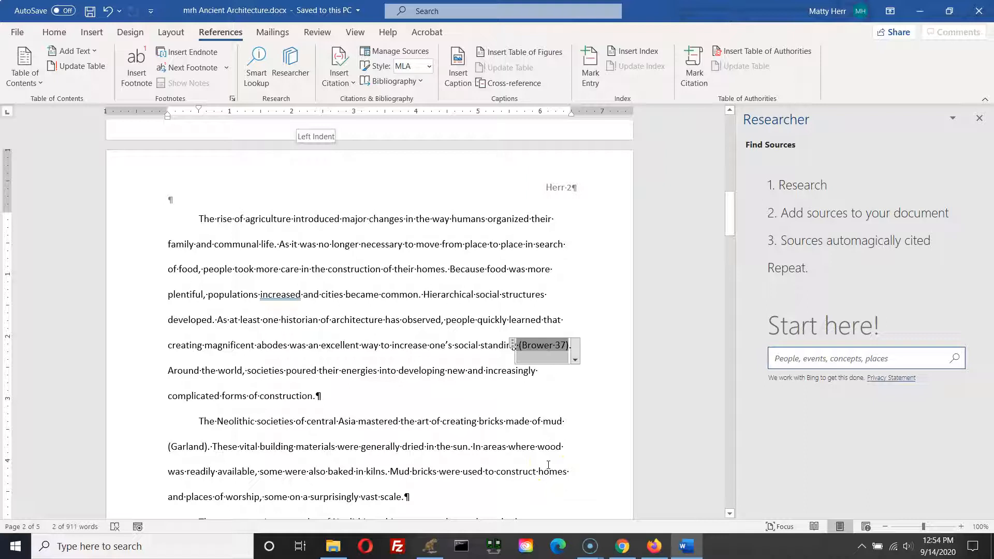
Step: Update the Works Cited bibliography so it reflects the corrected Brower source
{"action": "scroll", "coordinate": [518, 456], "scroll_direction": "down", "scroll_amount": 15}
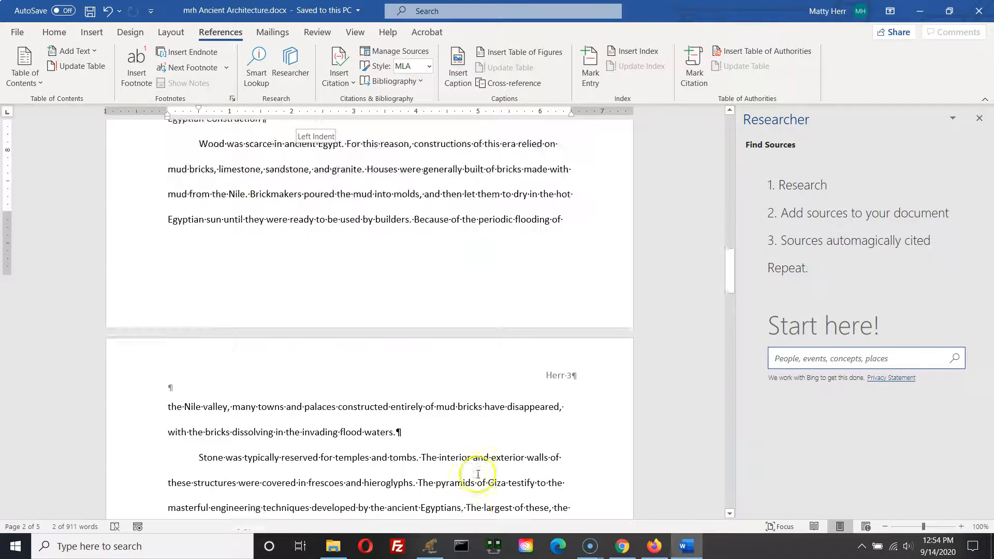
{"action": "scroll", "coordinate": [464, 465], "scroll_direction": "down", "scroll_amount": 15}
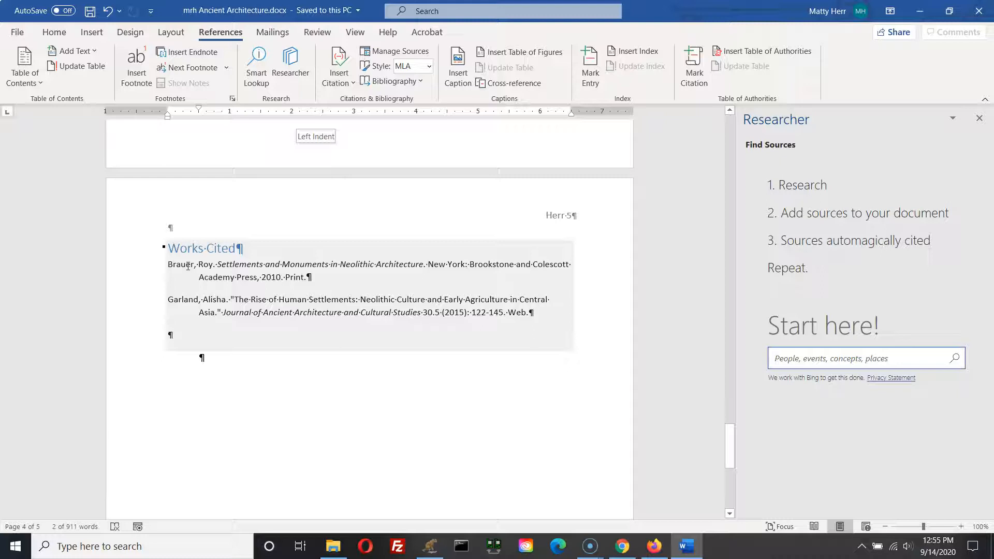
{"action": "left_click", "coordinate": [203, 266]}
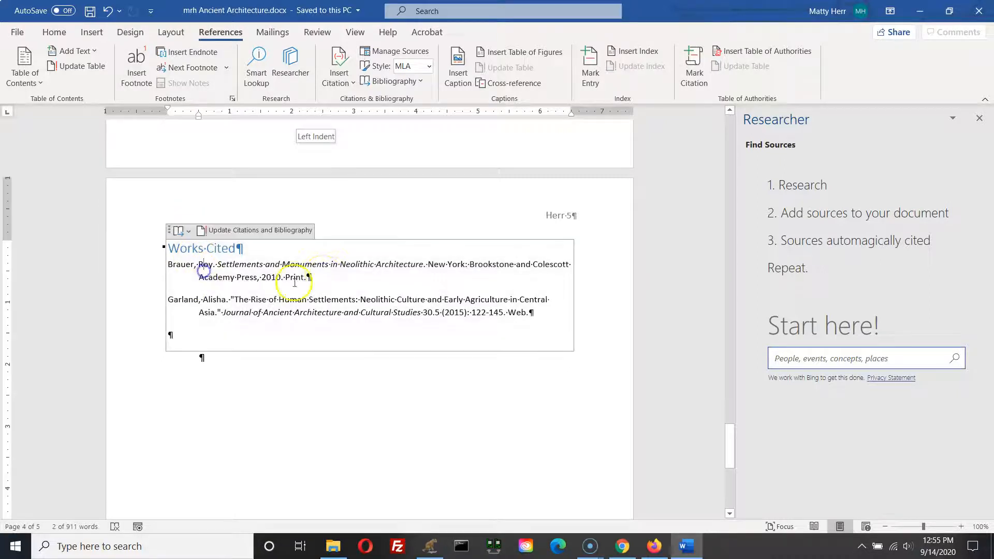
{"action": "left_click", "coordinate": [294, 282]}
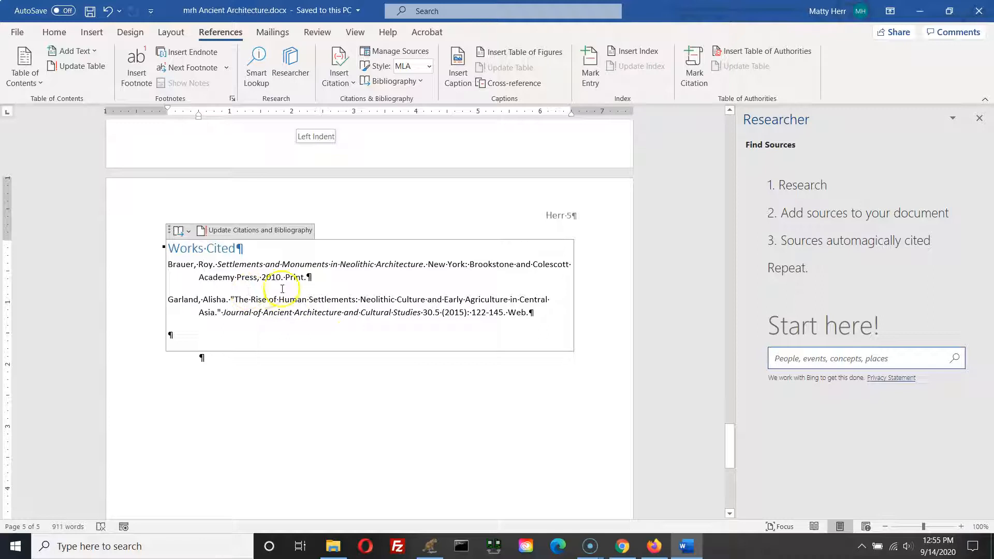
{"action": "left_click", "coordinate": [231, 234]}
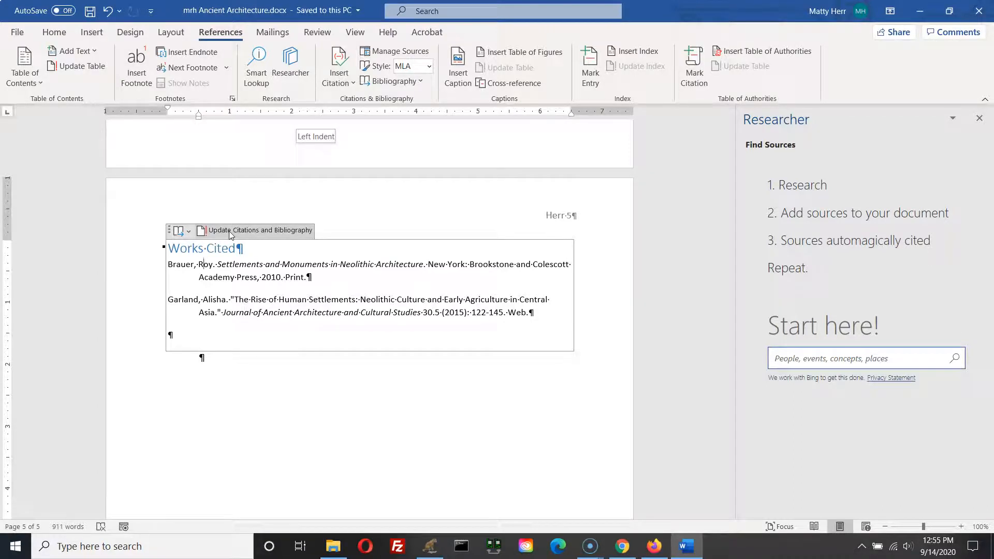
{"action": "left_click", "coordinate": [231, 231]}
Step: Apply the Normal style to the Works Cited bibliography and center its Works Cited heading
{"action": "left_click", "coordinate": [187, 265]}
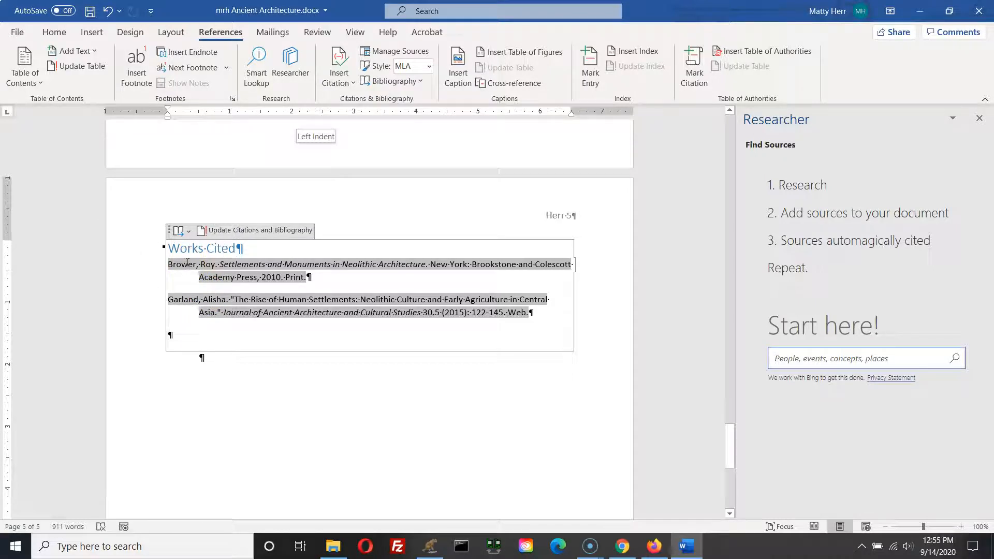
{"action": "left_click", "coordinate": [189, 271]}
{"action": "left_click", "coordinate": [263, 412]}
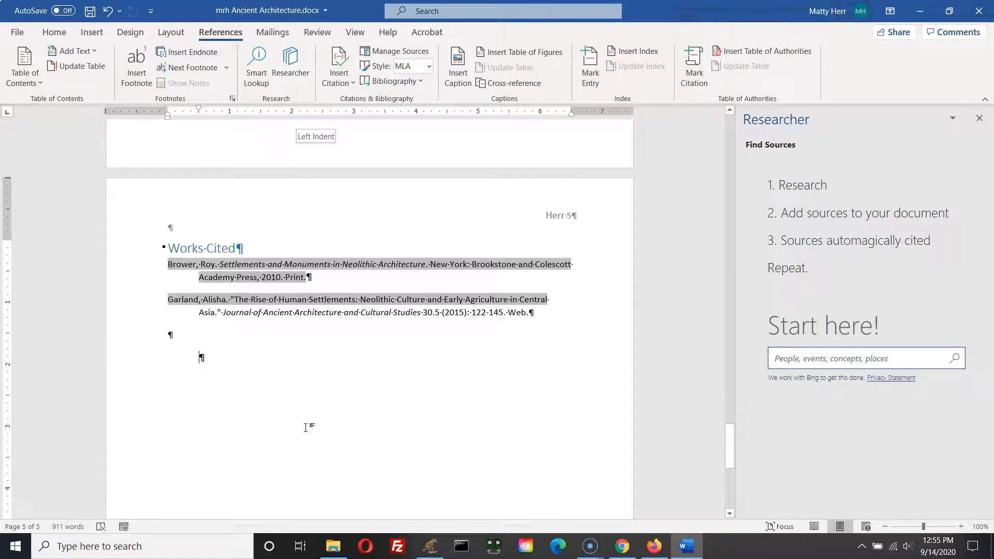
{"action": "left_click", "coordinate": [191, 250]}
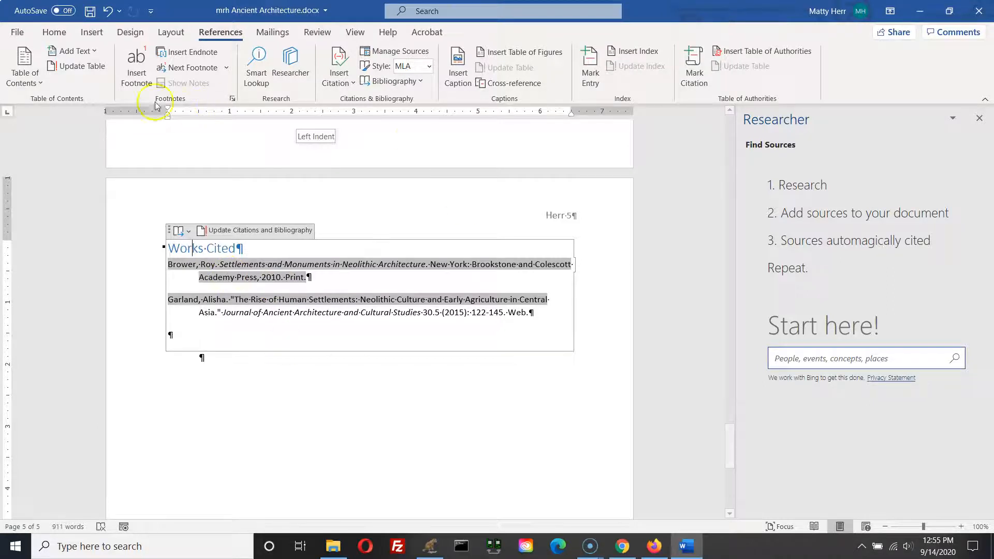
{"action": "left_click", "coordinate": [63, 34]}
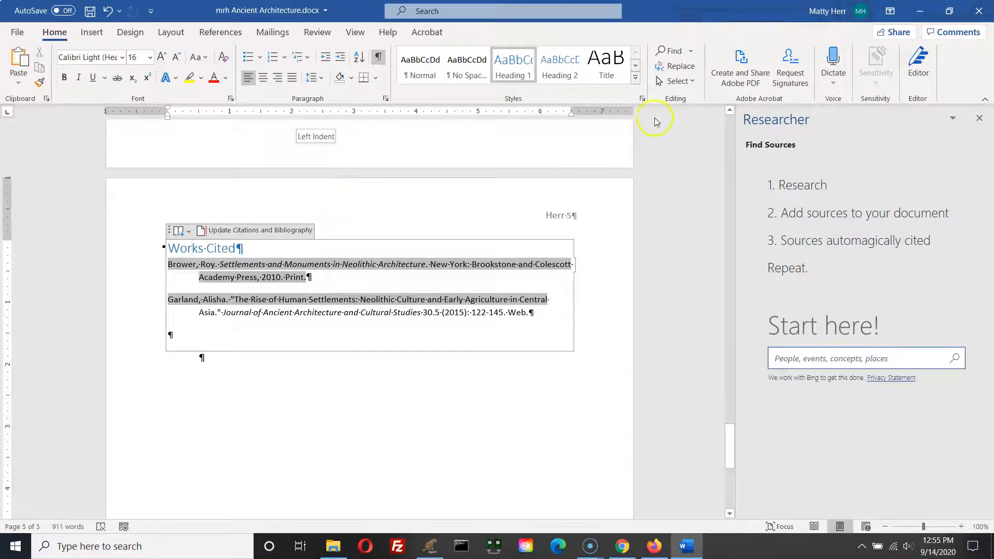
{"action": "left_click", "coordinate": [418, 76]}
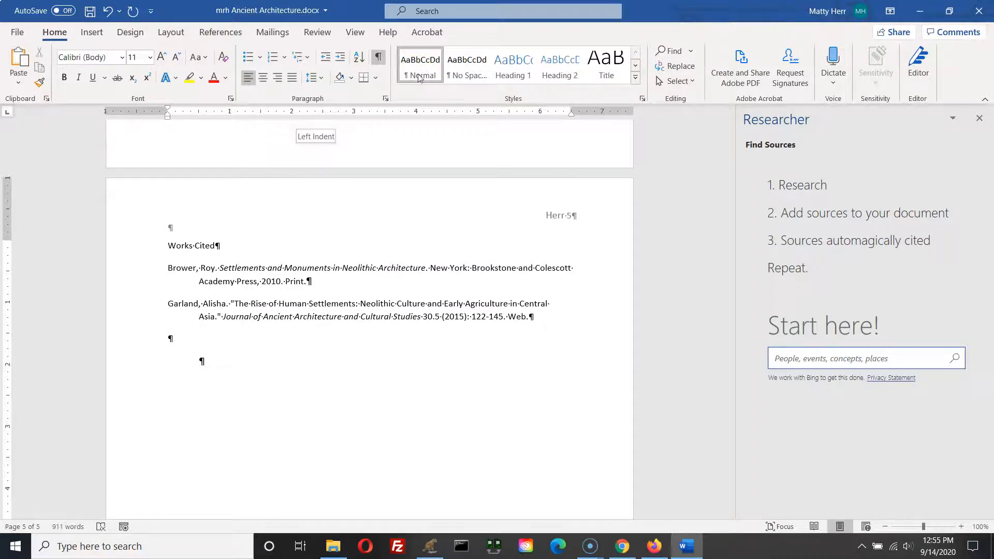
{"action": "left_click", "coordinate": [263, 77]}
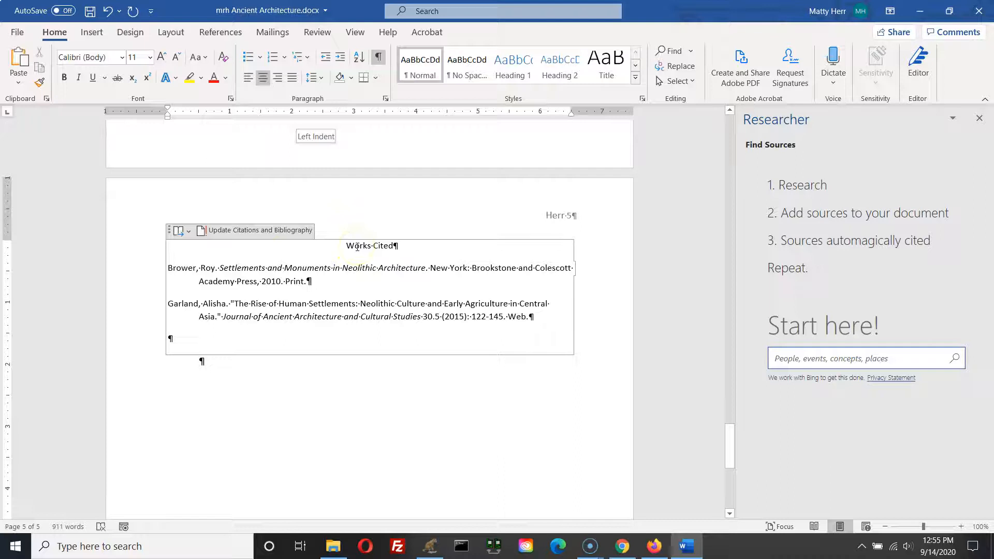
Step: Set the font size of the whole Works Cited list to 12 pt
{"action": "left_click_drag", "start_coordinate": [531, 328], "coordinate": [113, 226]}
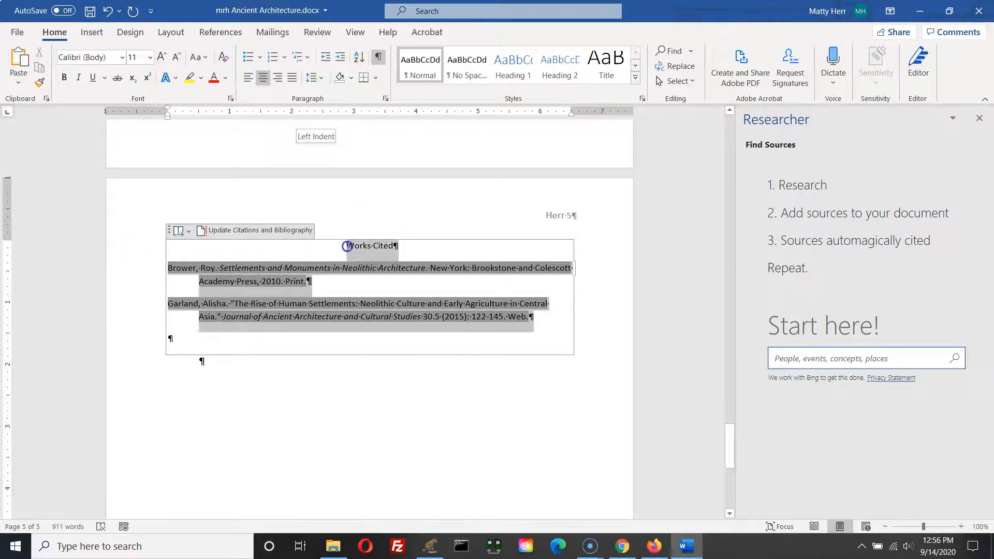
{"action": "left_click_drag", "start_coordinate": [344, 246], "coordinate": [348, 247]}
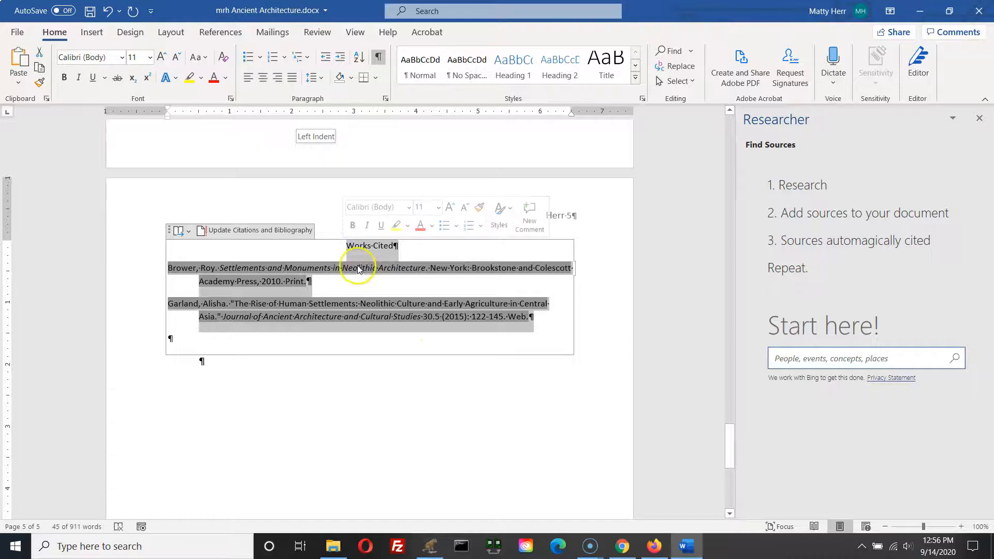
{"action": "left_click", "coordinate": [149, 57]}
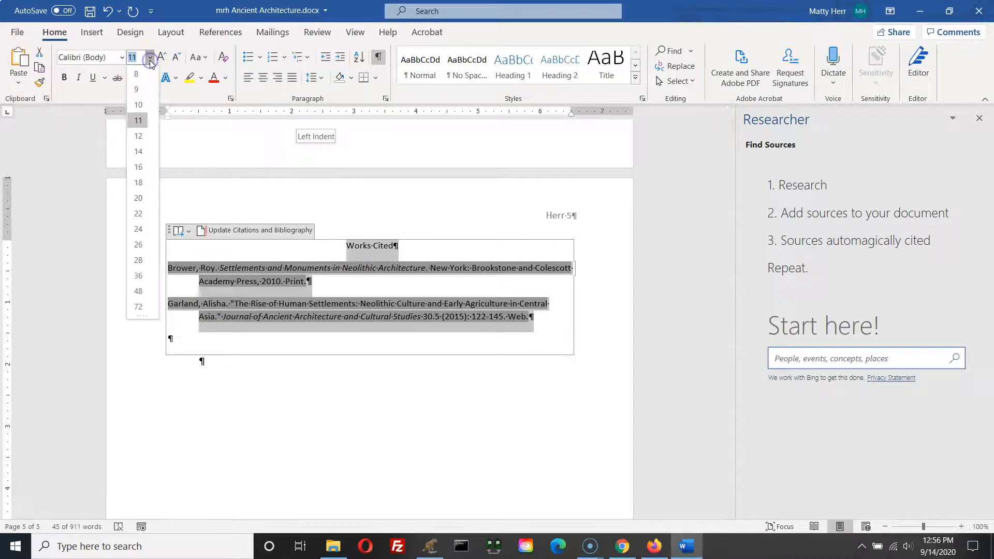
{"action": "left_click", "coordinate": [138, 137]}
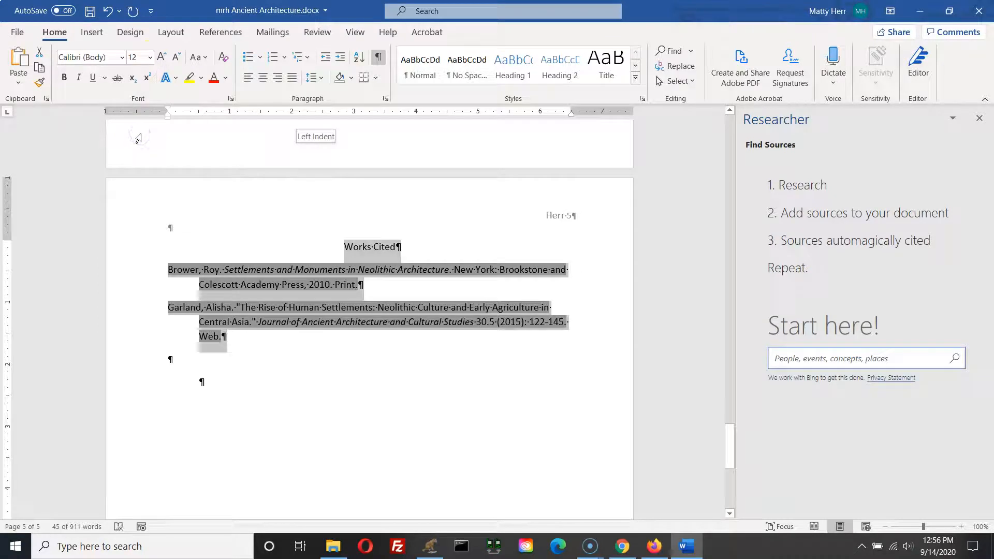
Step: Double-space the Works Cited list and remove the extra space after its paragraphs
{"action": "left_click", "coordinate": [324, 80]}
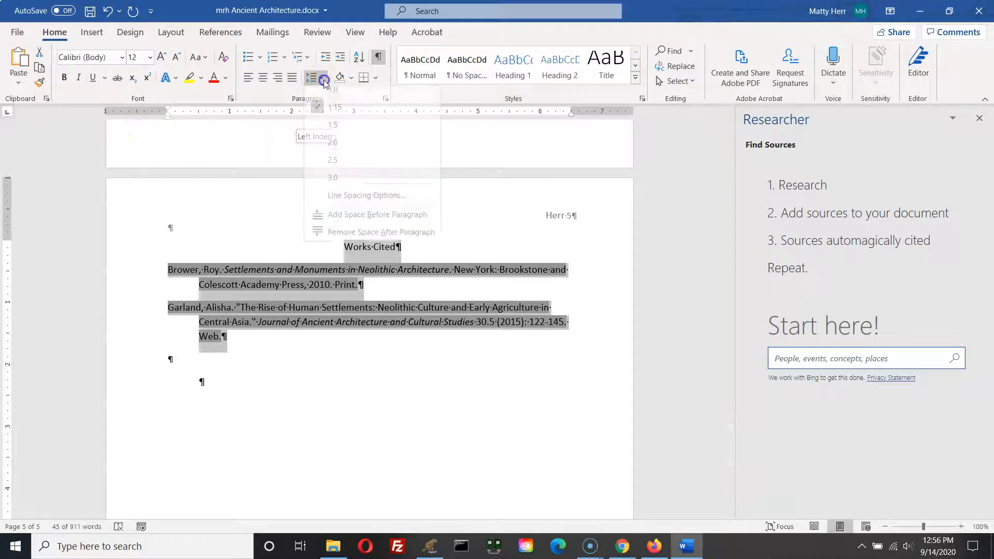
{"action": "left_click", "coordinate": [317, 149]}
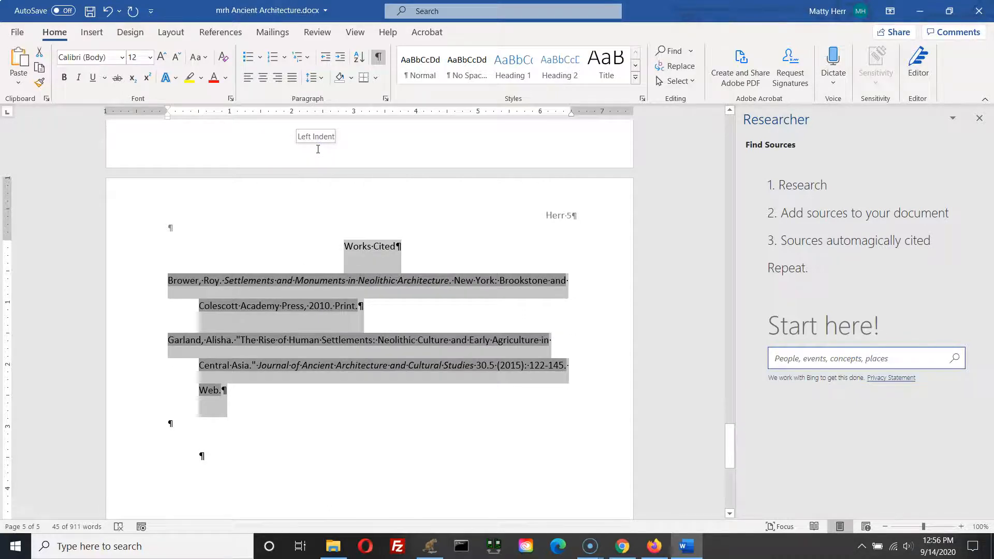
{"action": "left_click", "coordinate": [312, 78]}
{"action": "left_click", "coordinate": [333, 201]}
{"action": "left_click", "coordinate": [333, 238]}
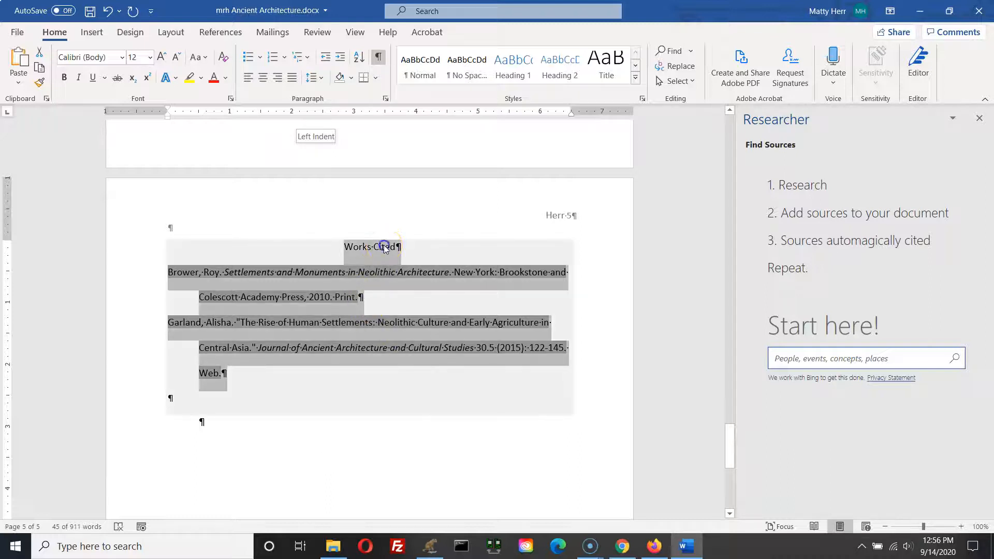
Step: Compare the Works Cited heading's formatting with the paper's title on the first page
{"action": "left_click", "coordinate": [399, 247]}
{"action": "left_click_drag", "start_coordinate": [402, 249], "coordinate": [345, 249]}
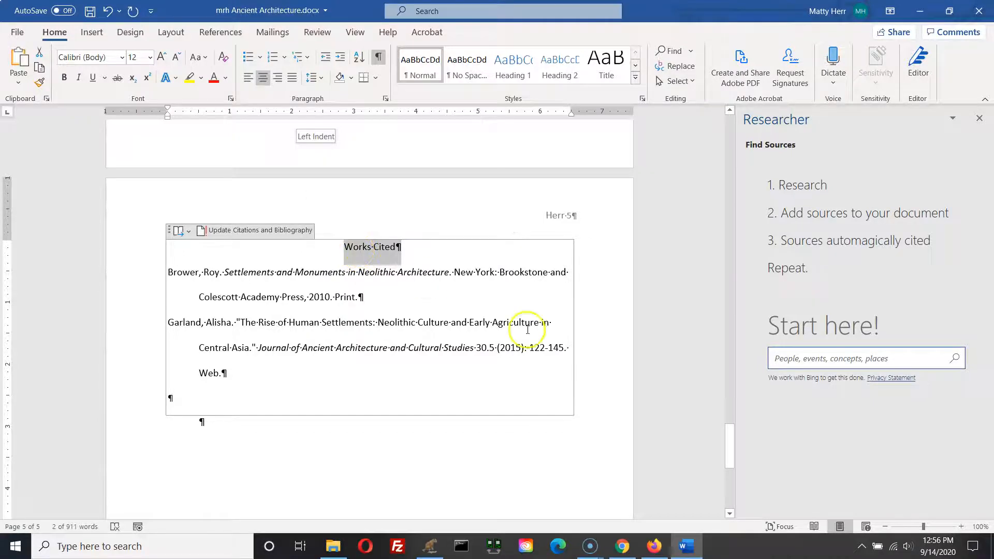
{"action": "left_click_drag", "start_coordinate": [730, 448], "coordinate": [684, 111]}
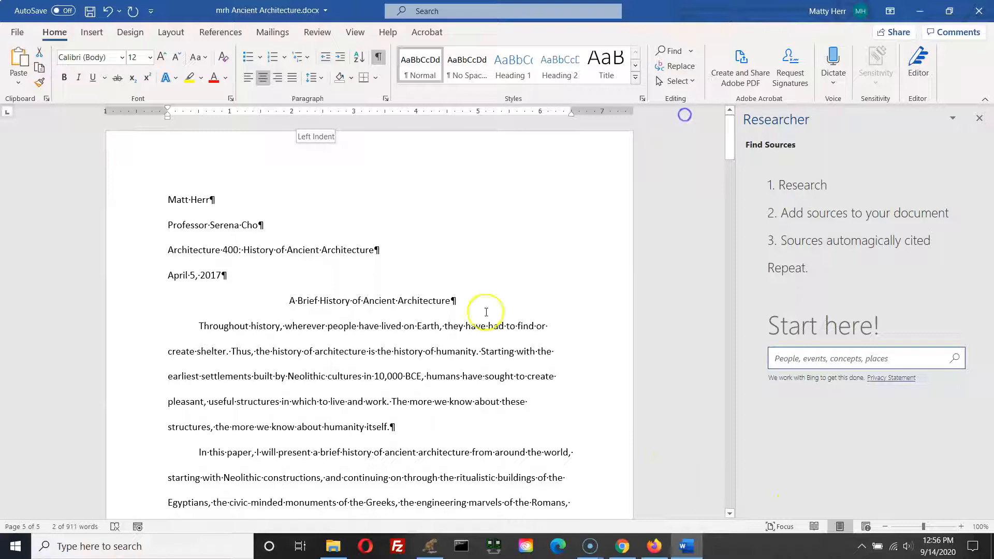
{"action": "triple_click", "coordinate": [357, 301]}
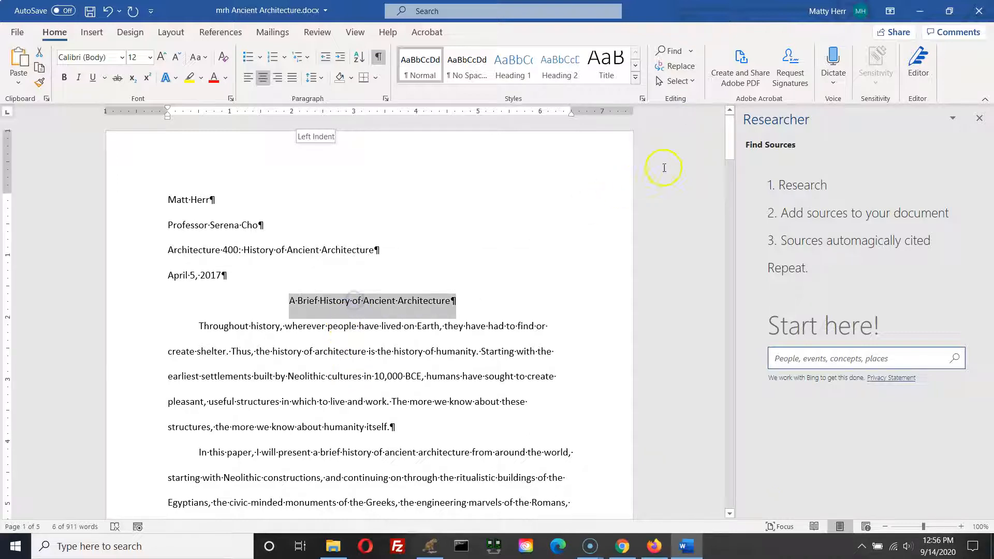
{"action": "left_click_drag", "start_coordinate": [730, 147], "coordinate": [735, 477]}
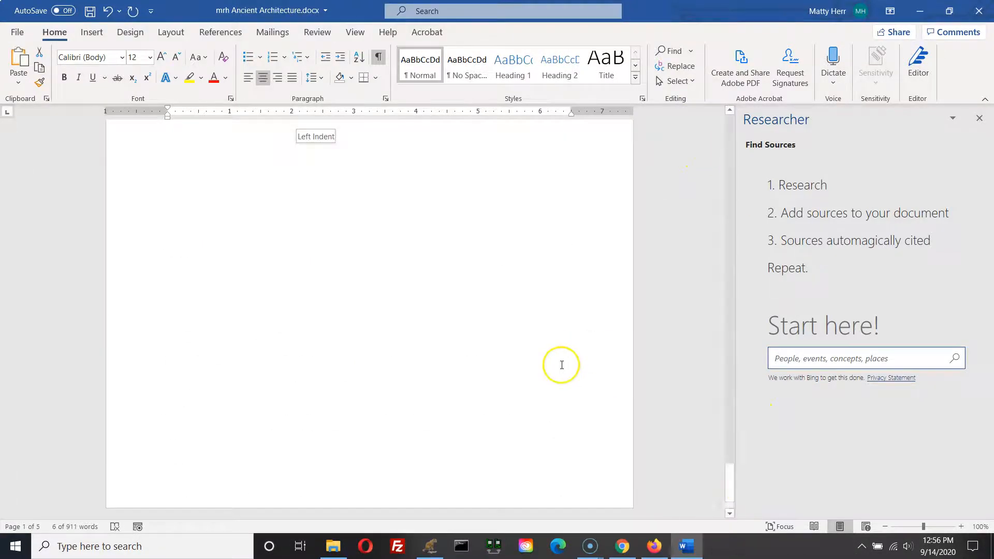
{"action": "scroll", "coordinate": [534, 351], "scroll_direction": "up", "scroll_amount": 4}
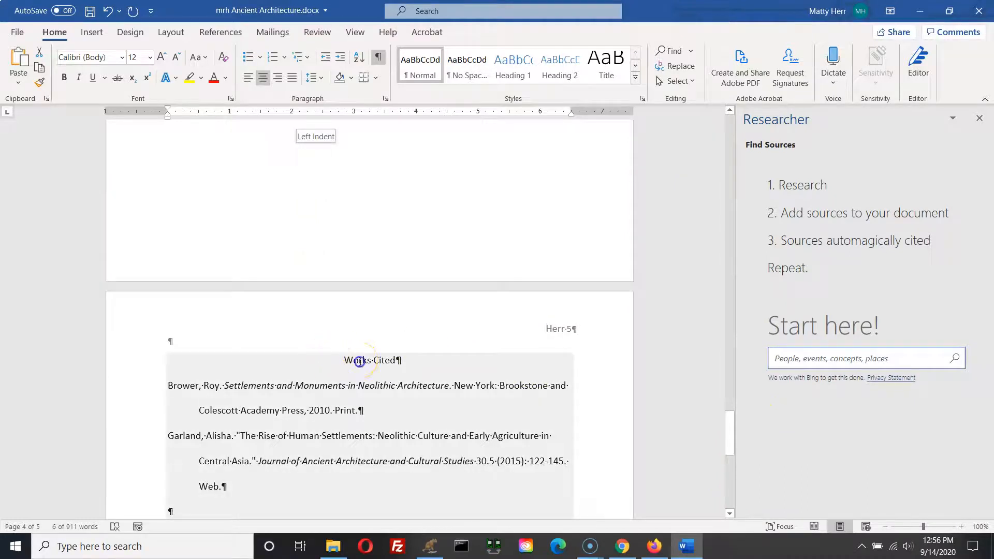
{"action": "triple_click", "coordinate": [359, 362]}
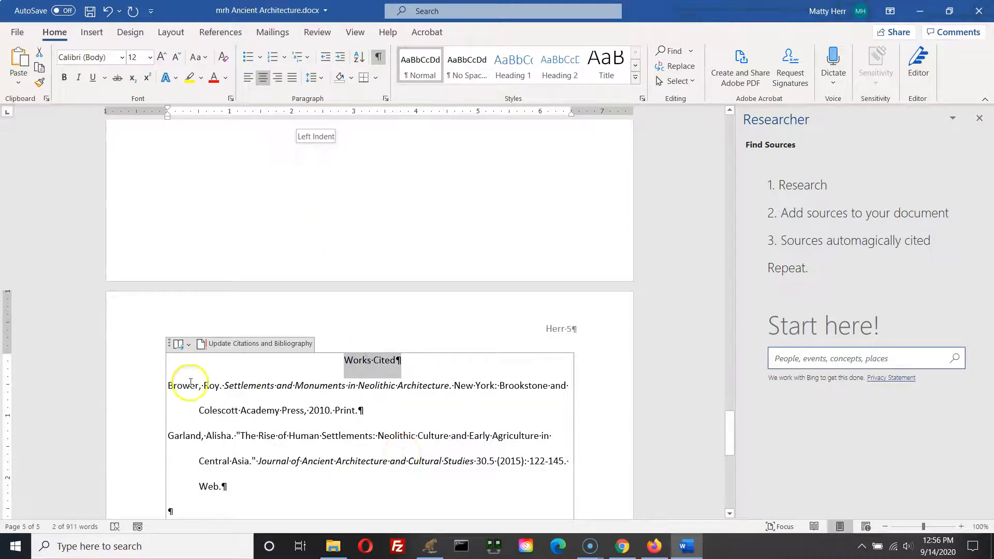
Step: Examine the hanging indents and formatting of the Works Cited entries
{"action": "left_click_drag", "start_coordinate": [169, 388], "coordinate": [343, 490]}
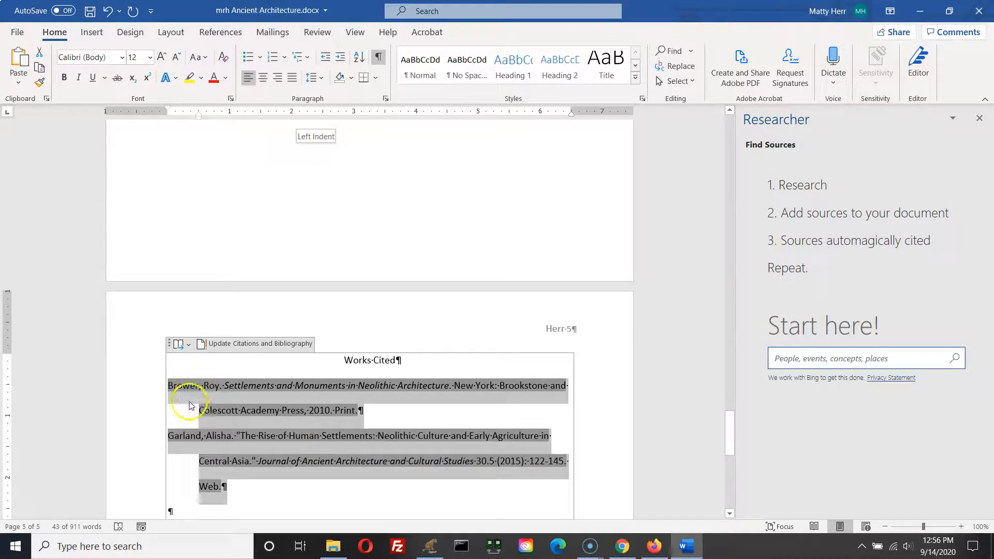
{"action": "left_click", "coordinate": [258, 290]}
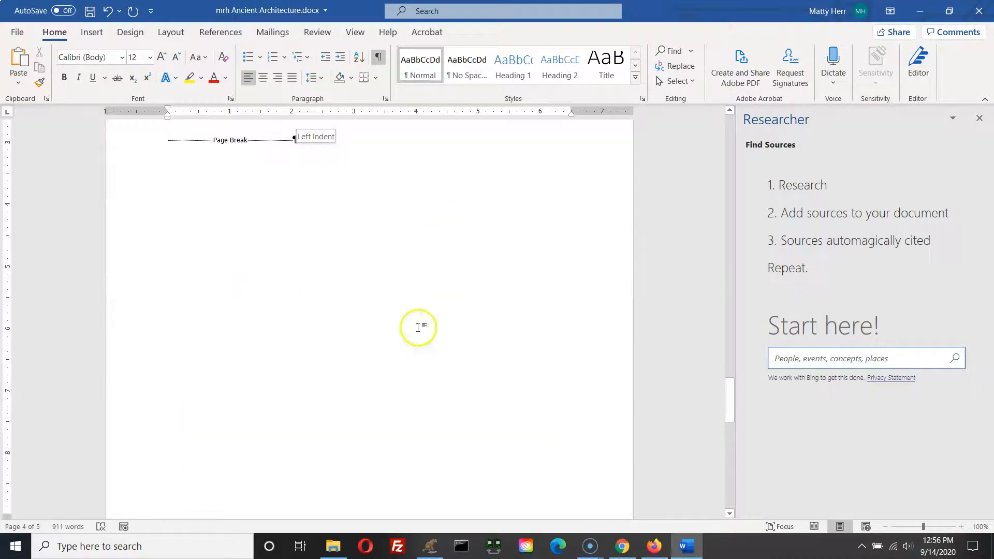
{"action": "scroll", "coordinate": [343, 441], "scroll_direction": "down", "scroll_amount": 5}
{"action": "scroll", "coordinate": [343, 441], "scroll_direction": "down", "scroll_amount": 3}
{"action": "left_click", "coordinate": [176, 359]}
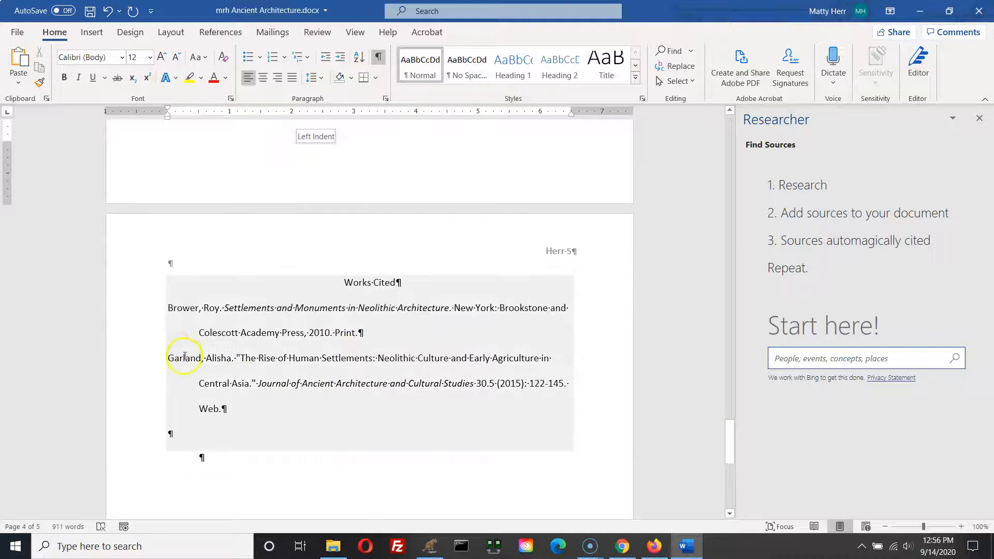
{"action": "left_click", "coordinate": [197, 332]}
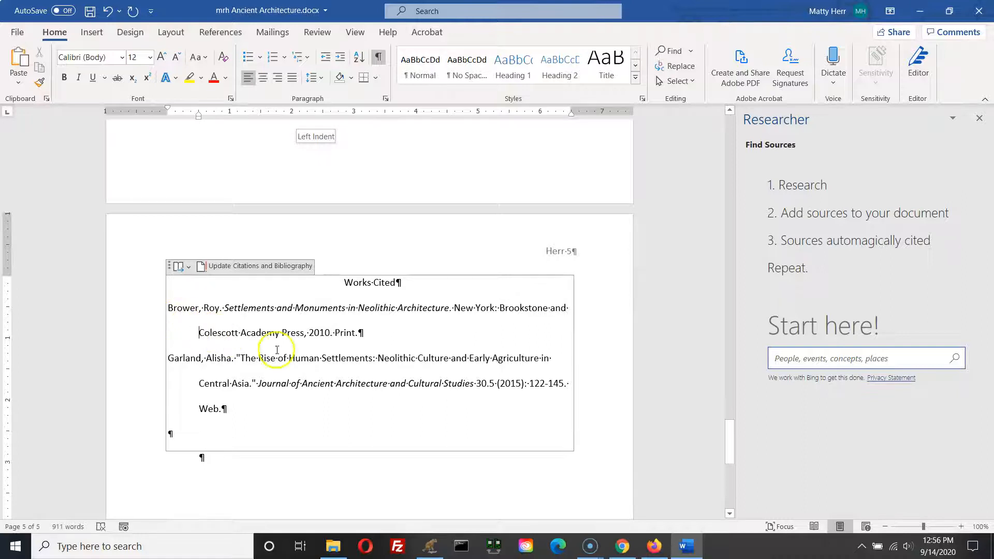
{"action": "left_click_drag", "start_coordinate": [371, 331], "coordinate": [192, 311]}
{"action": "left_click", "coordinate": [255, 318]}
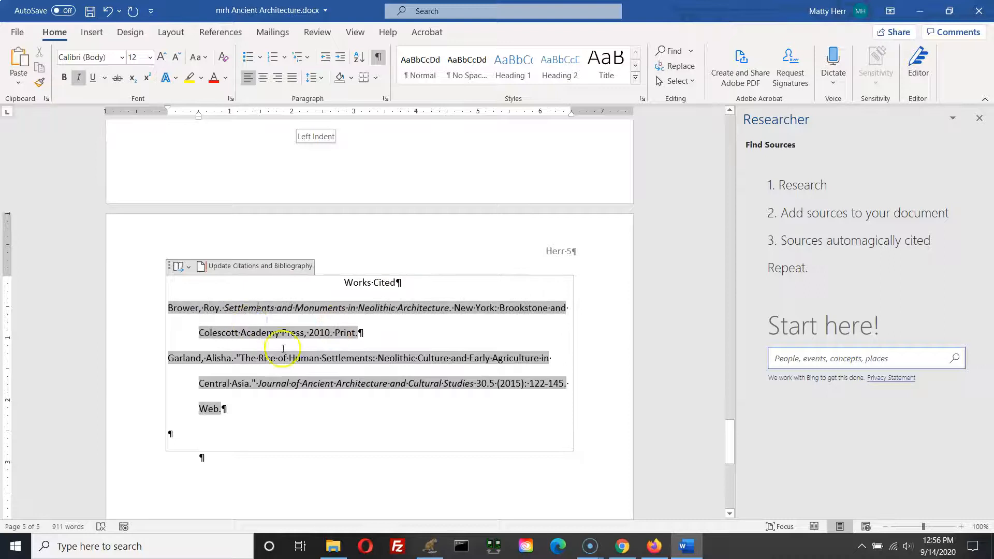
{"action": "left_click", "coordinate": [331, 489]}
{"action": "key", "text": "ctrl"}
{"action": "key", "text": "ctrl"}
{"action": "key", "text": "ctrl"}
{"action": "key", "text": "ctrl"}
{"action": "left_click", "coordinate": [228, 312]}
{"action": "left_click", "coordinate": [203, 333]}
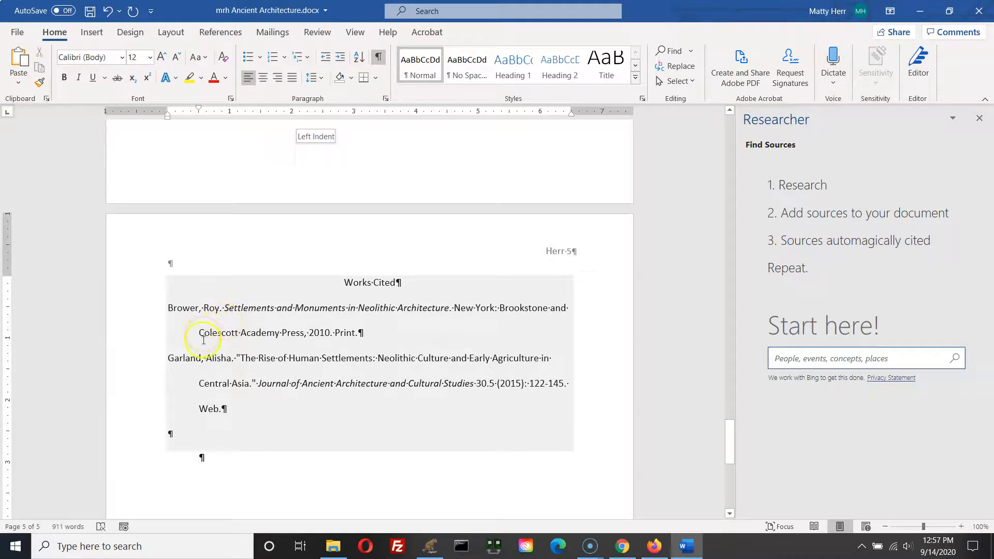
{"action": "left_click", "coordinate": [204, 332]}
{"action": "left_click", "coordinate": [212, 329]}
{"action": "left_click", "coordinate": [194, 358]}
Step: Save the document and close the Researcher pane
{"action": "left_click", "coordinate": [89, 12]}
{"action": "left_click", "coordinate": [583, 125]}
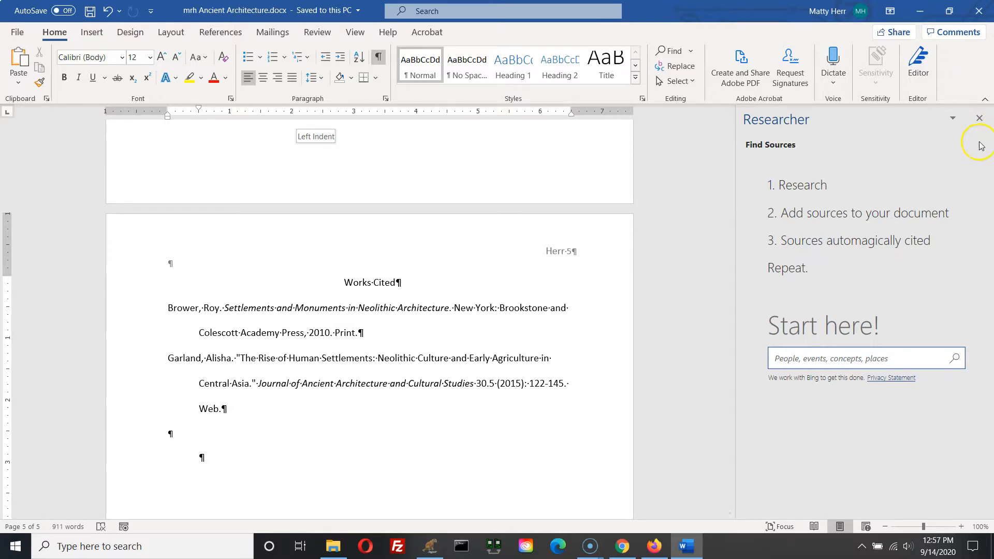
{"action": "left_click", "coordinate": [979, 119]}
{"action": "left_click", "coordinate": [419, 419]}
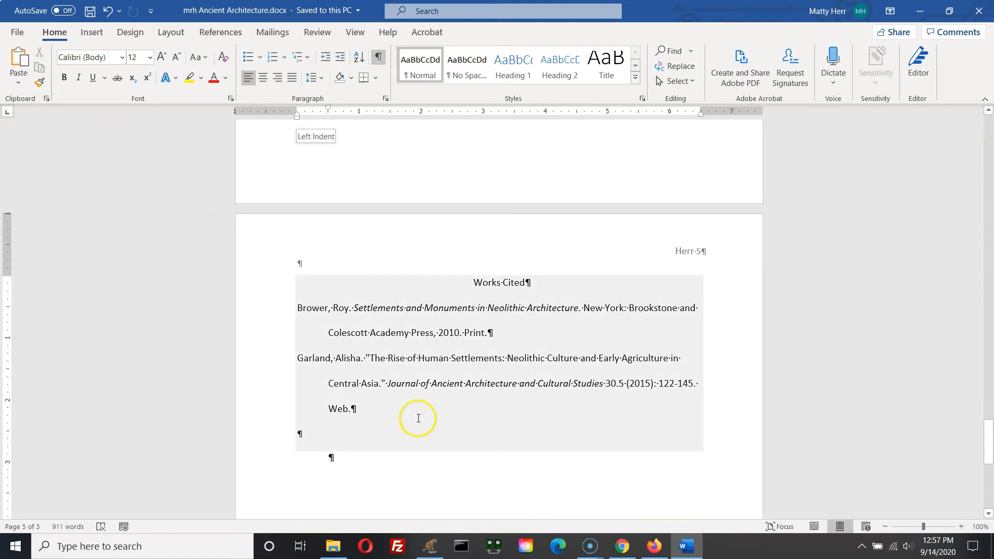